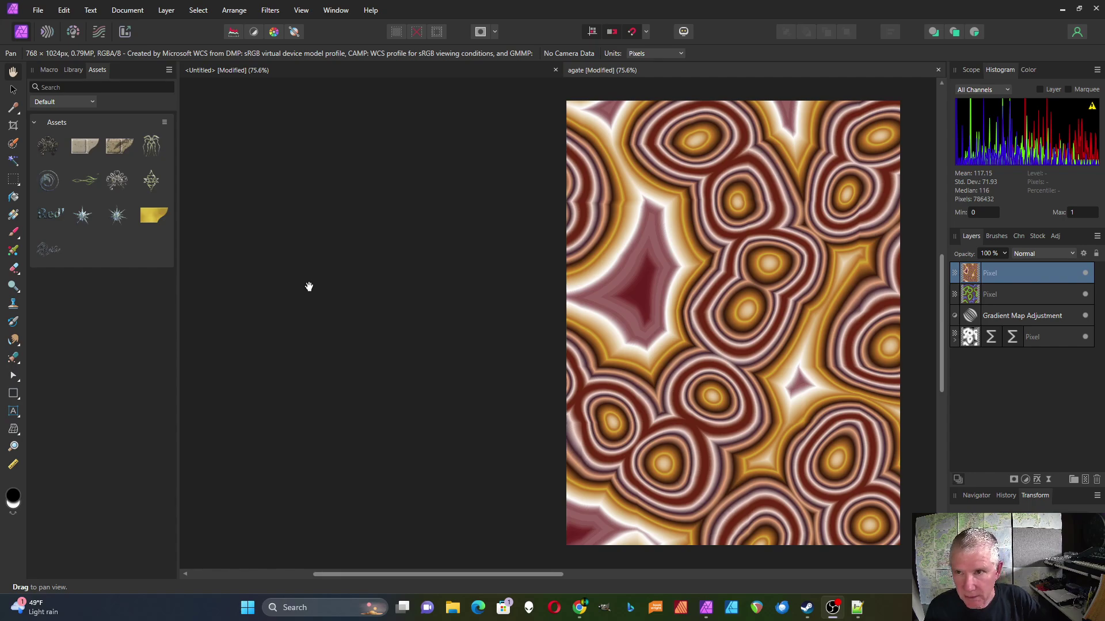
Switch to the untitled document, select its black pixel layer and open the Procedural Texture filter for it.
left_click(340, 70)
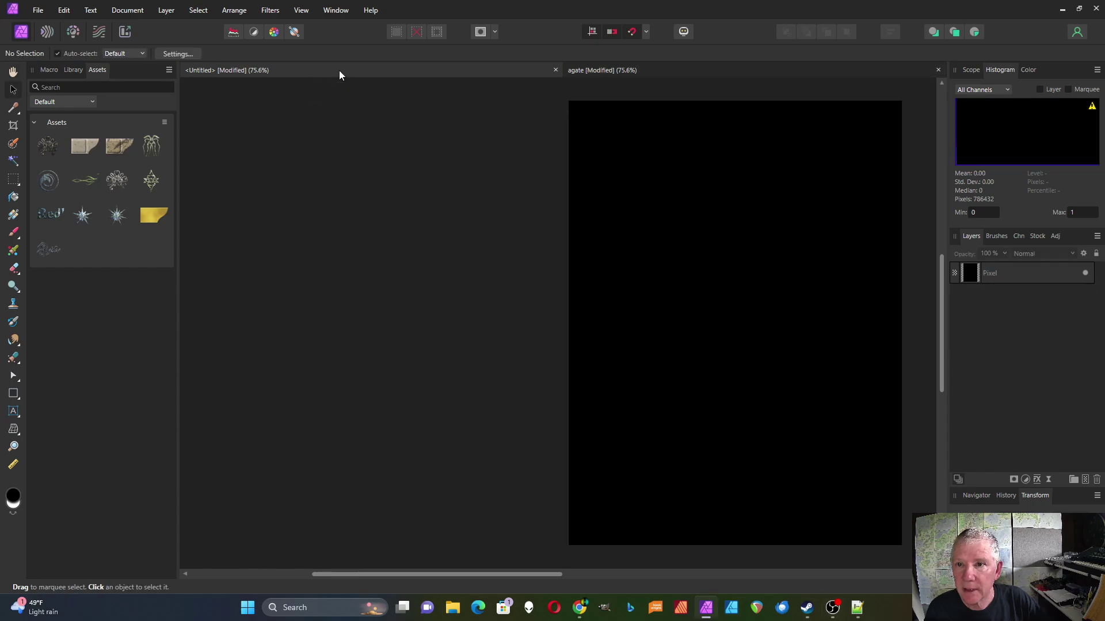
left_click(665, 261)
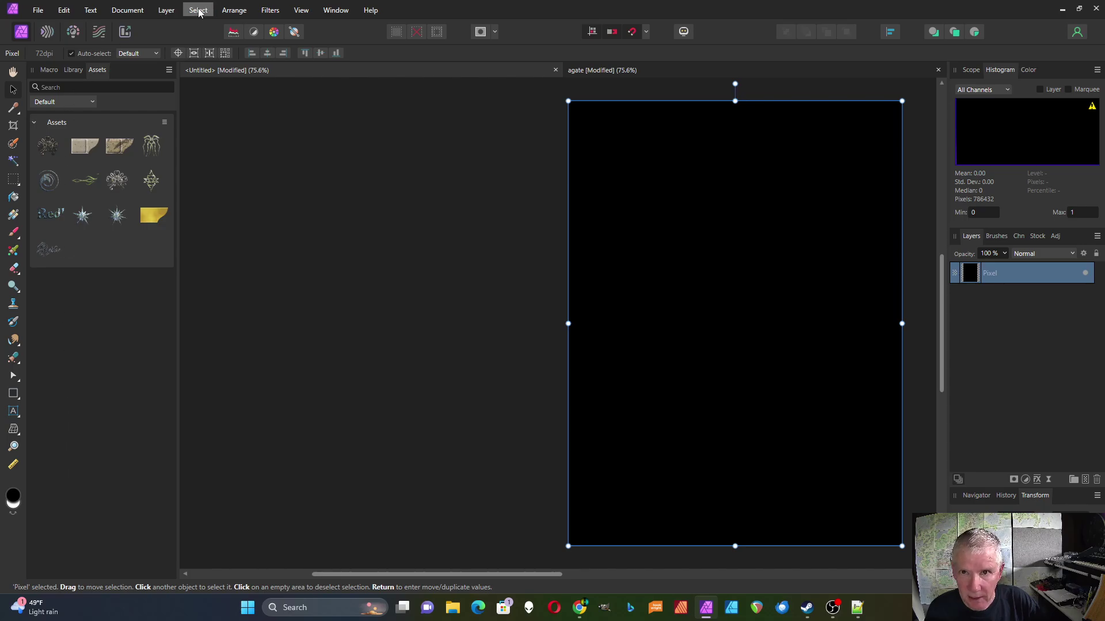
left_click(268, 10)
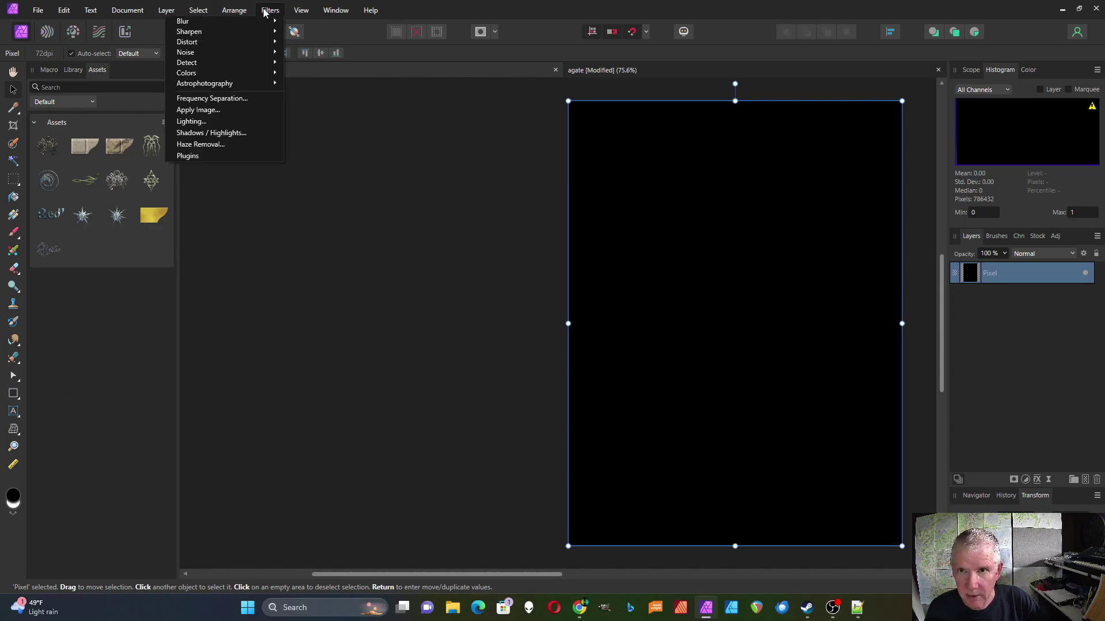
mouse_move(190, 73)
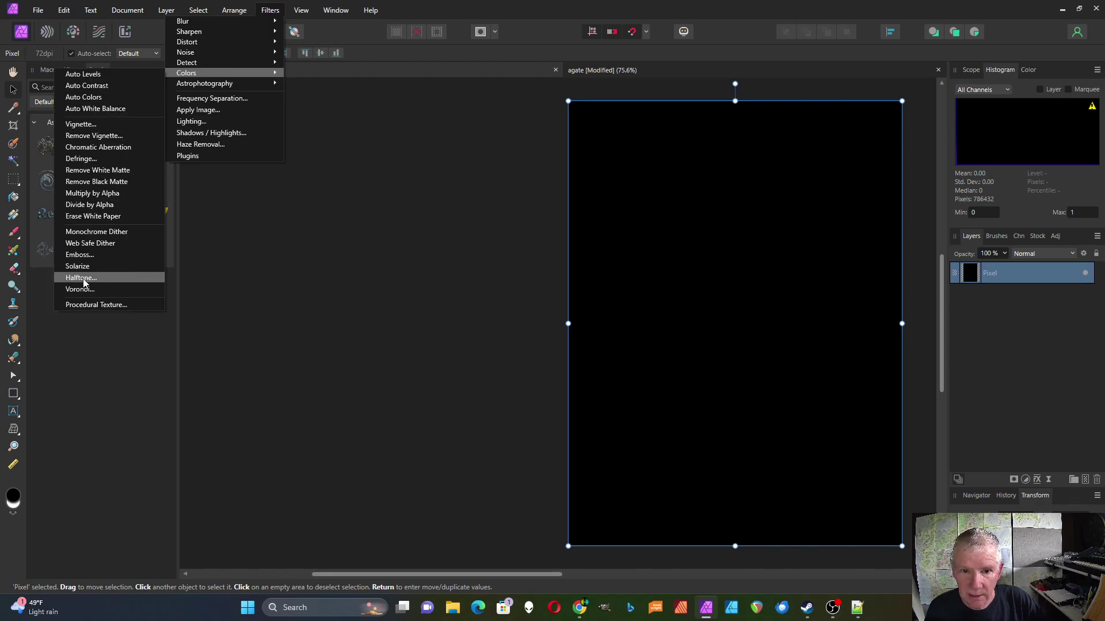
left_click(86, 305)
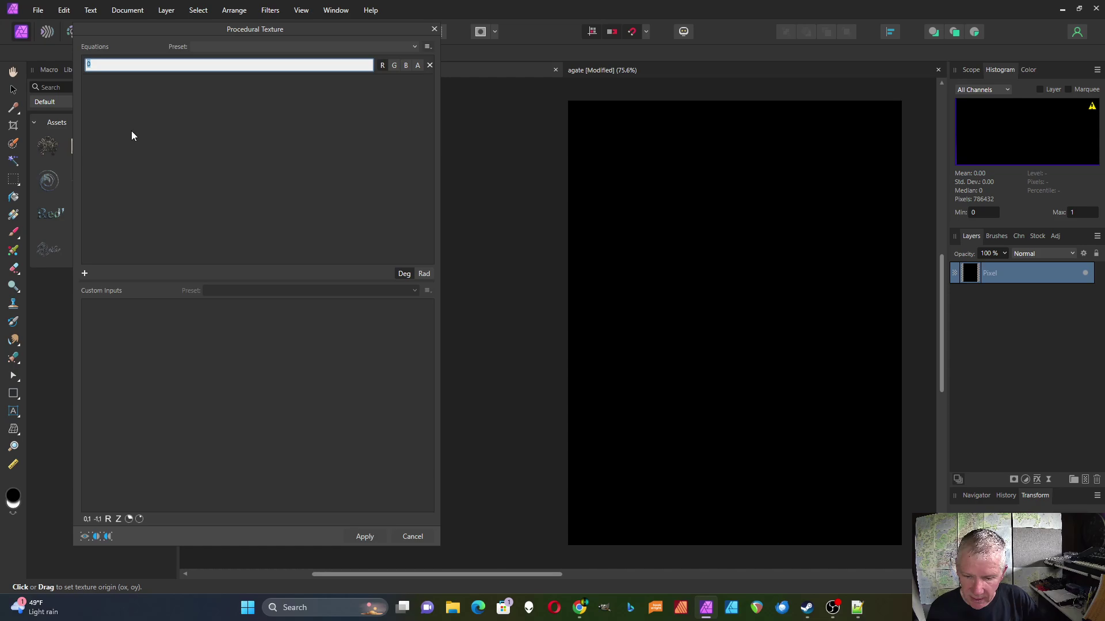
Enter the equation "var v=vec2(rx,ry)*a/w; perlincubic(v,o,s)" for the procedural texture.
type("var v")
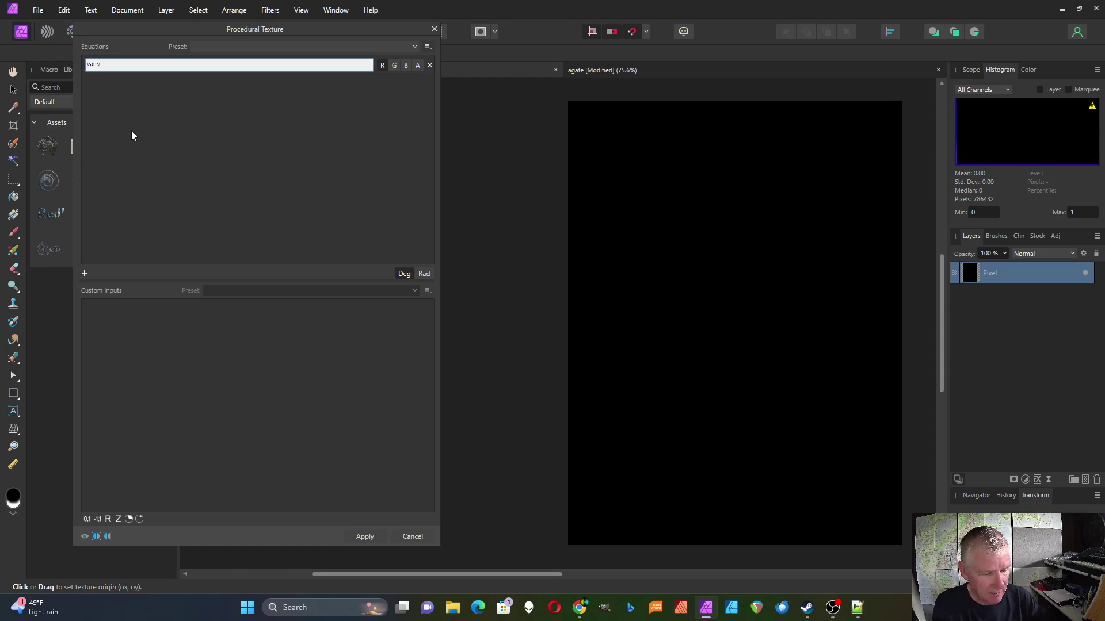
type("=vec2(rx")
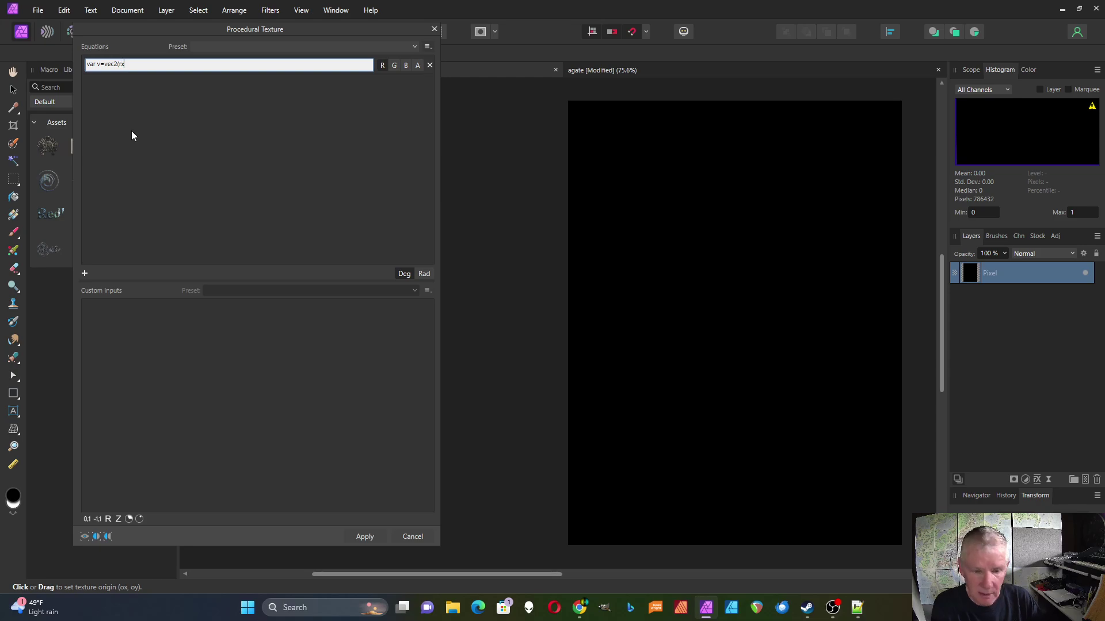
type(",ry)*a/w")
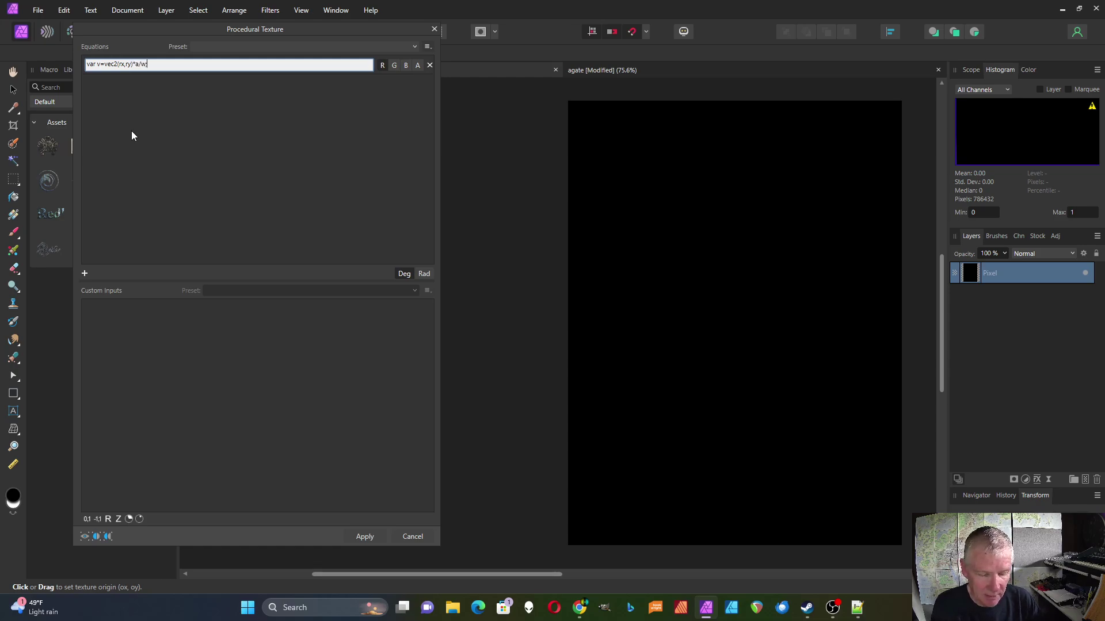
type("; perlin")
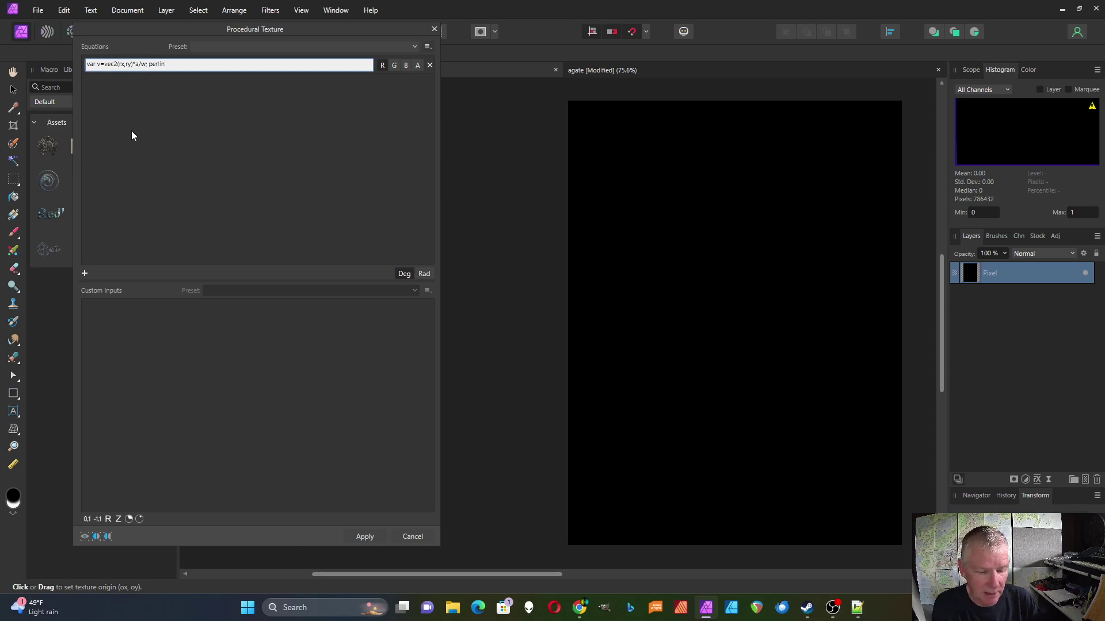
type("(v,o")
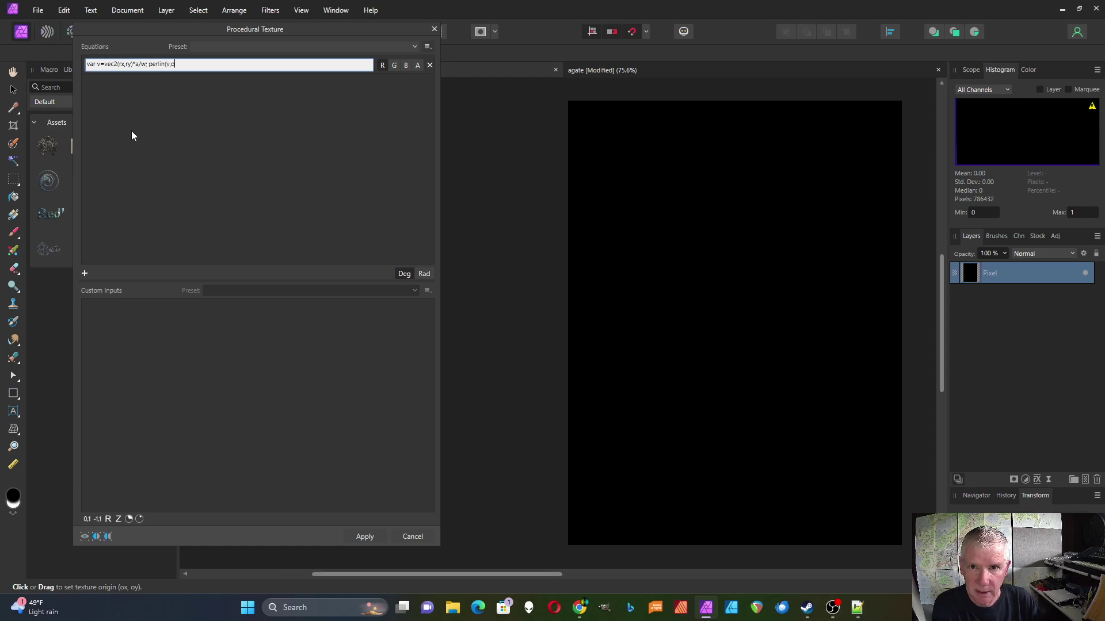
type(",s")
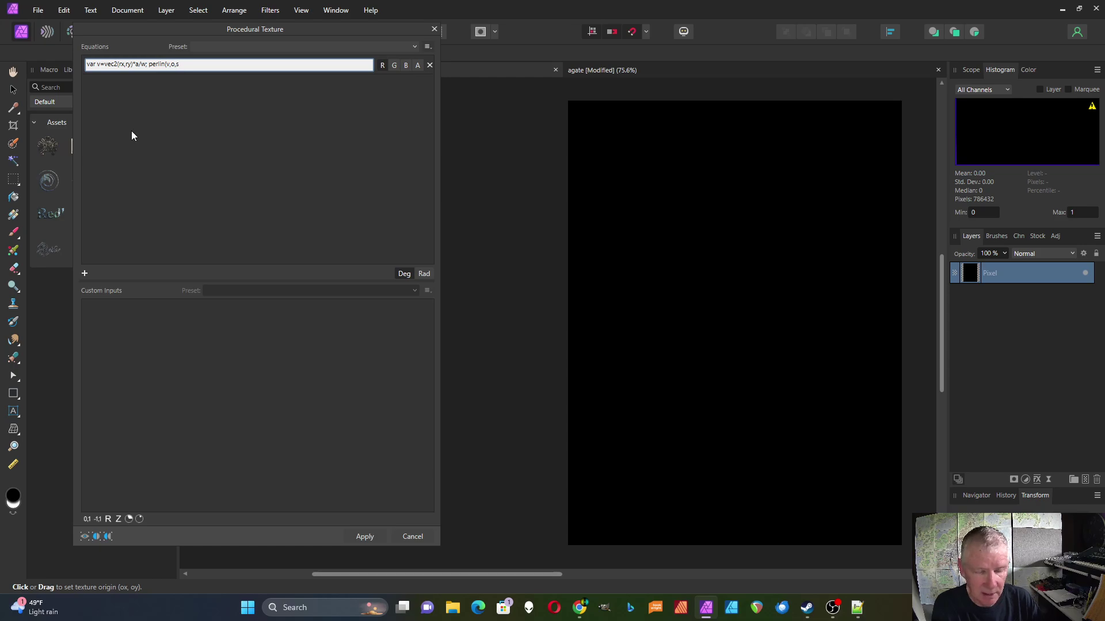
key("BackSpace")
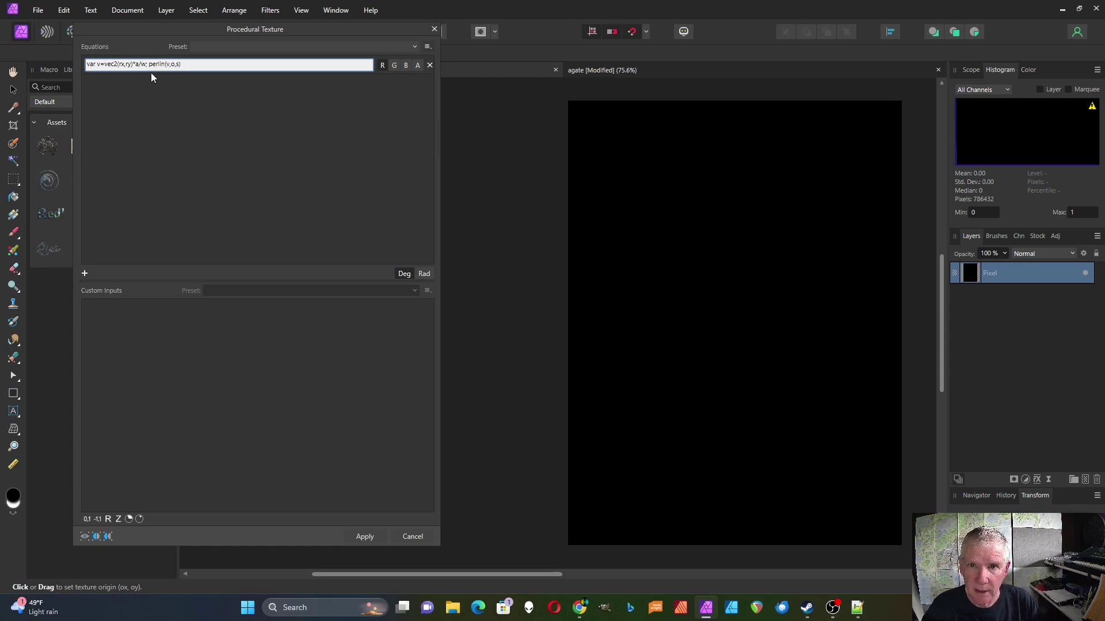
type(")")
left_click(163, 64)
type("cub")
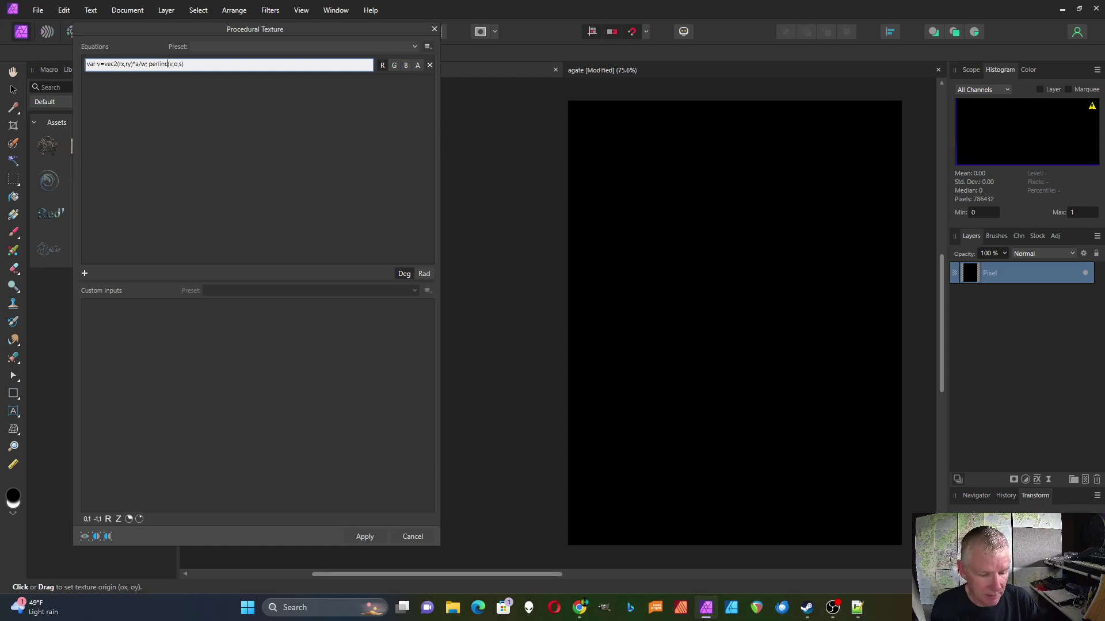
type("ic")
left_click(177, 144)
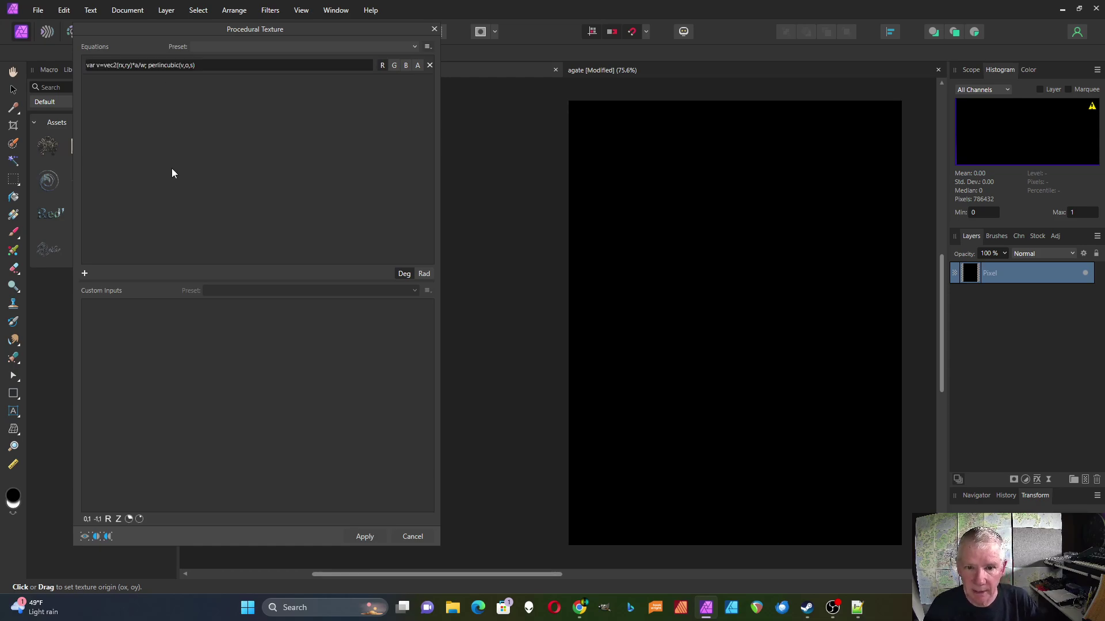
Add two real-number custom inputs, a set to 6 and o set to 7.
left_click(107, 519)
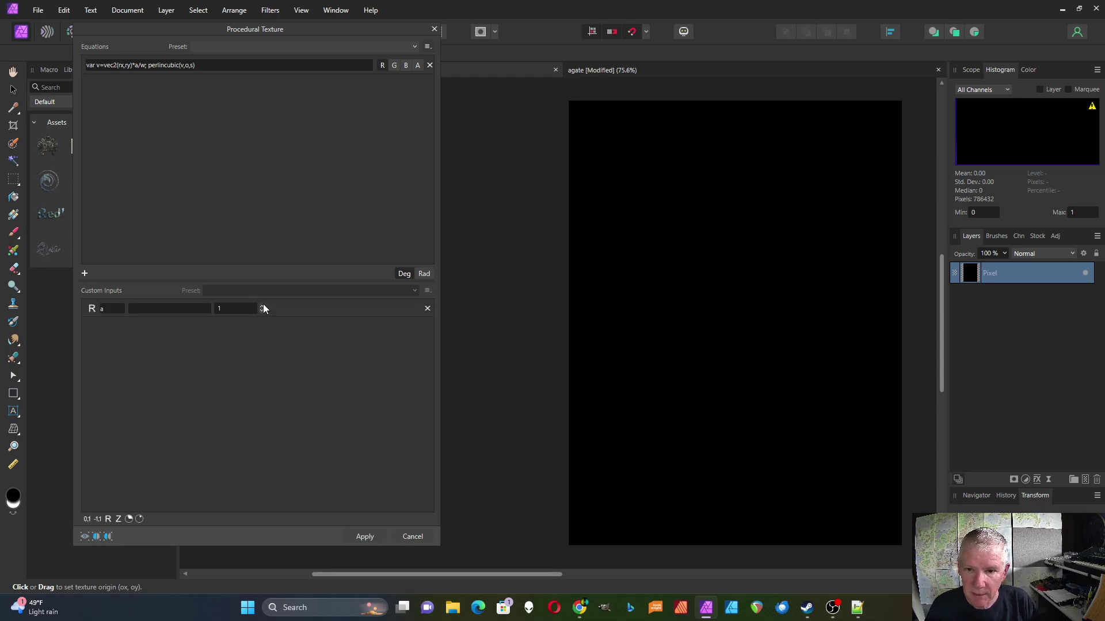
left_click(108, 519)
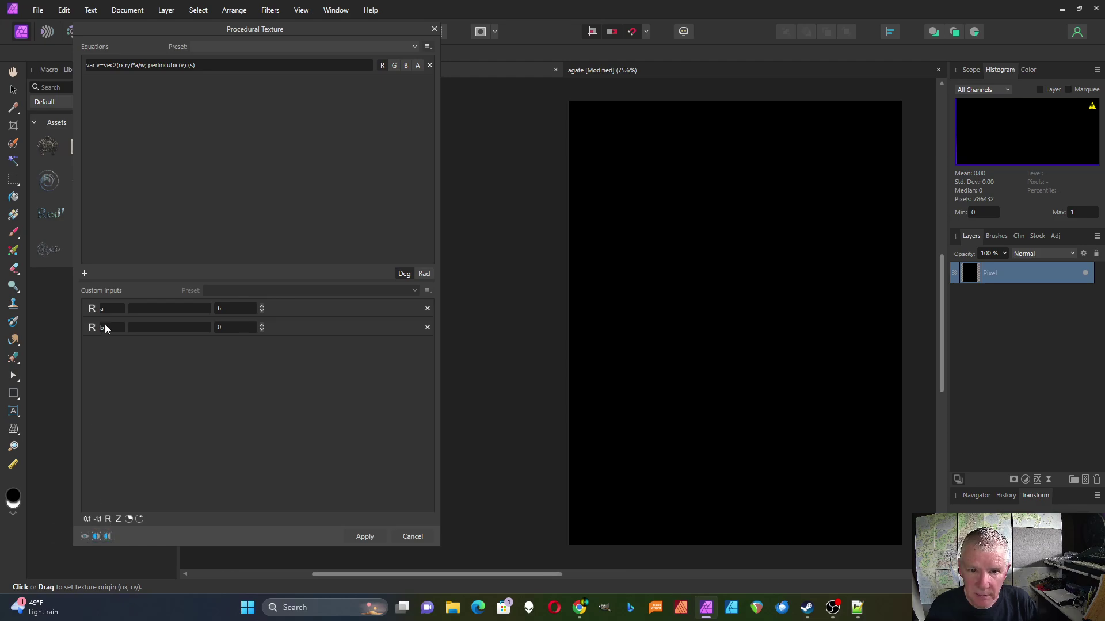
type("o")
key("Return")
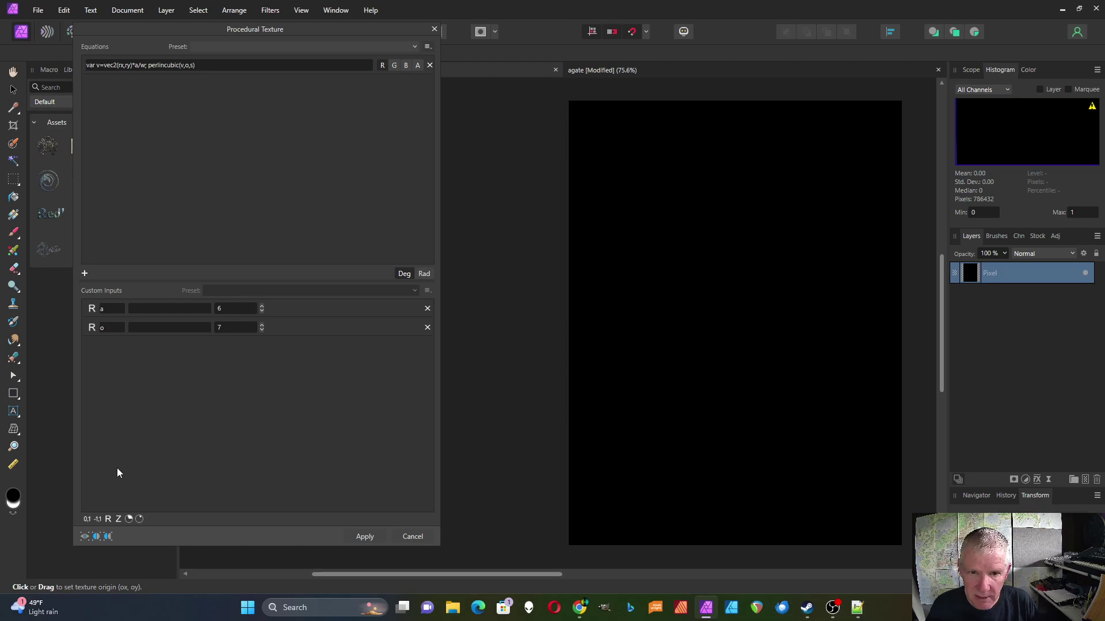
Add a 0-to-1 custom input named s and lower it to slightly above the middle of its range.
left_click(85, 519)
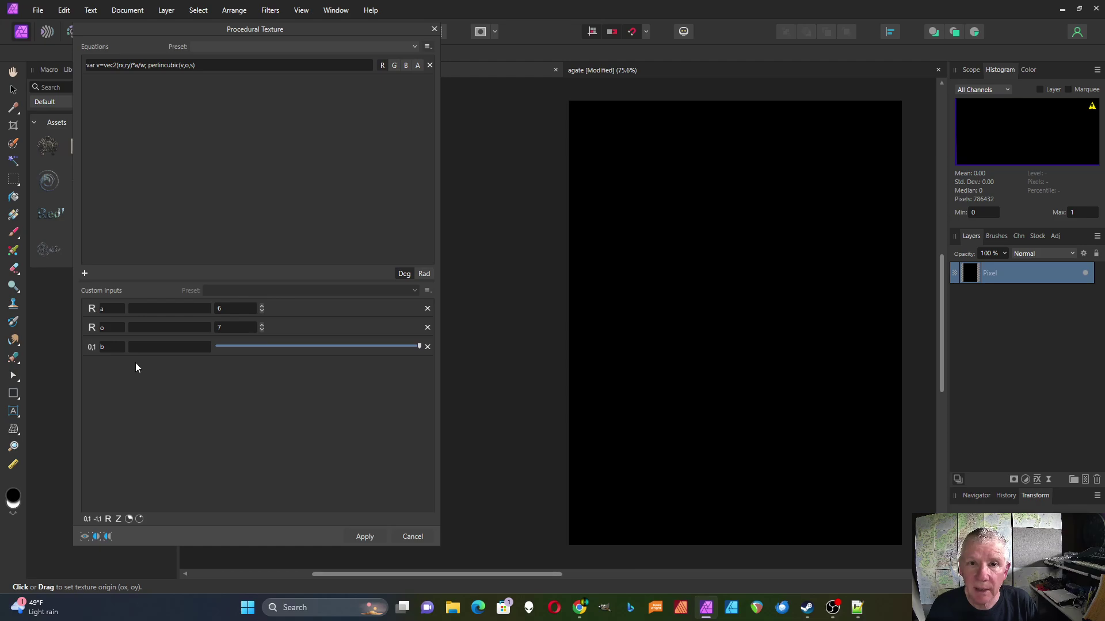
type("s")
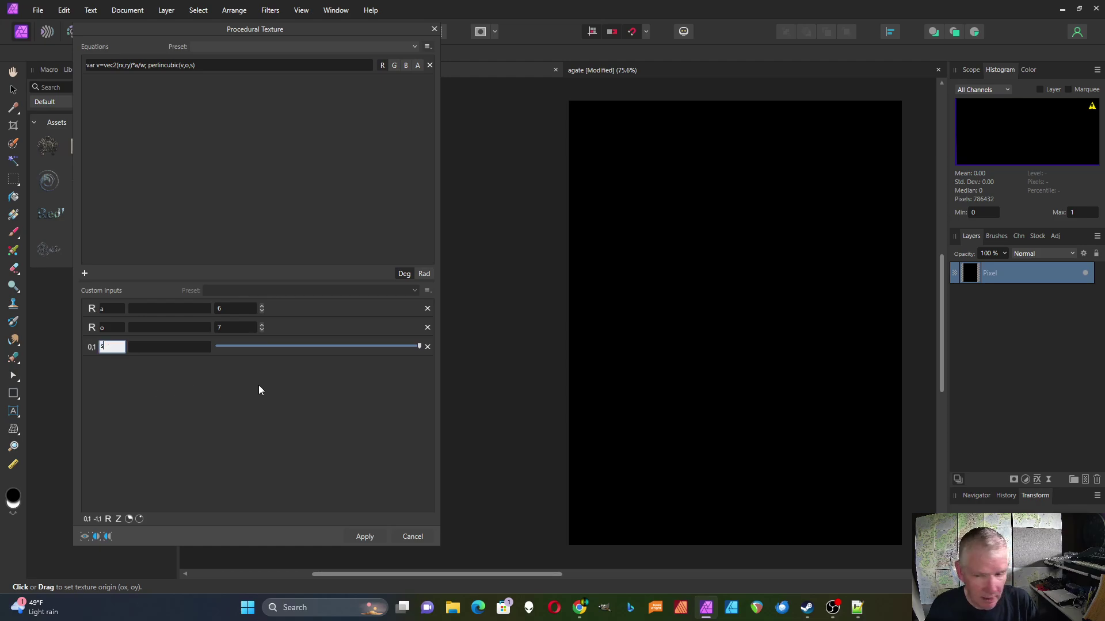
key("Return")
left_click_drag(413, 347, 341, 358)
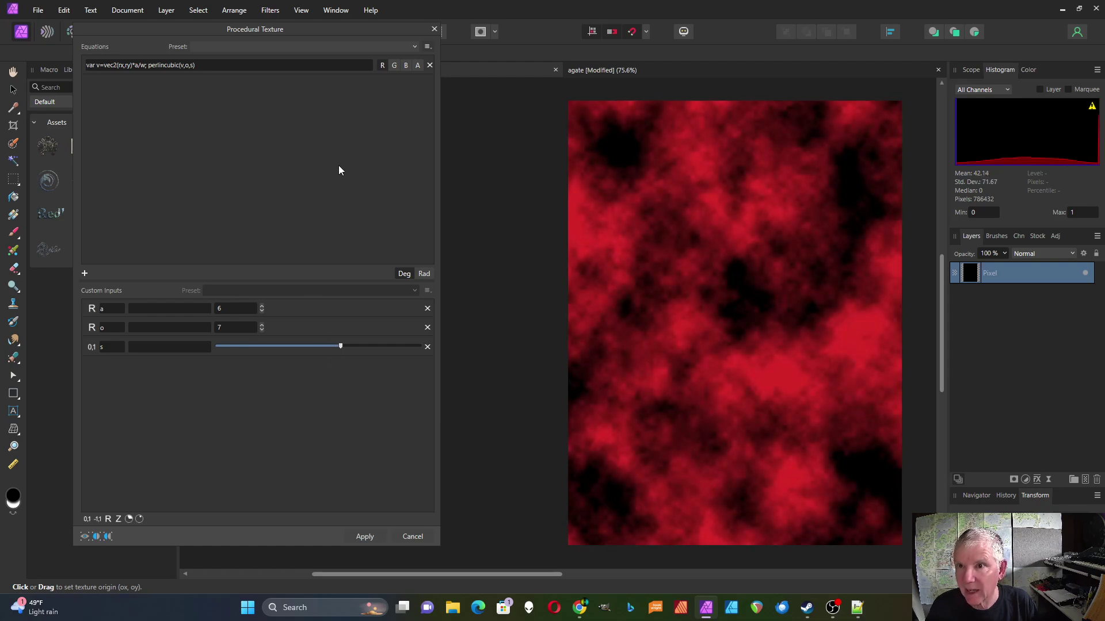
Apply the equation to the green and blue channels as well, and lower input s very slightly.
left_click(395, 65)
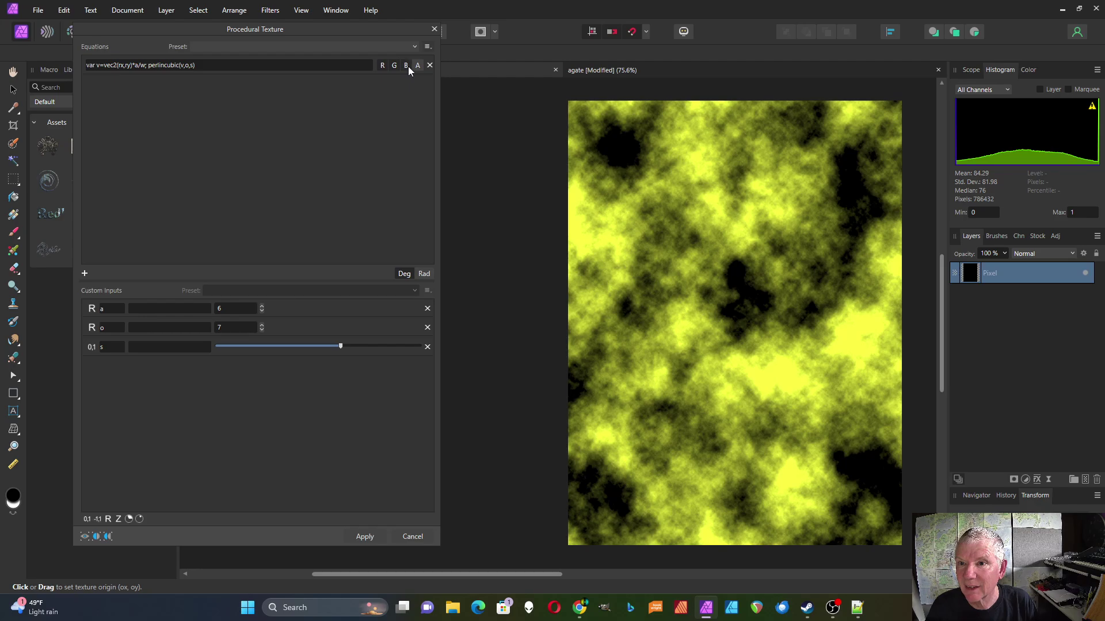
left_click(405, 65)
mouse_move(341, 348)
left_mouse_down()
mouse_move(387, 346)
mouse_move(302, 351)
mouse_move(337, 354)
left_mouse_up()
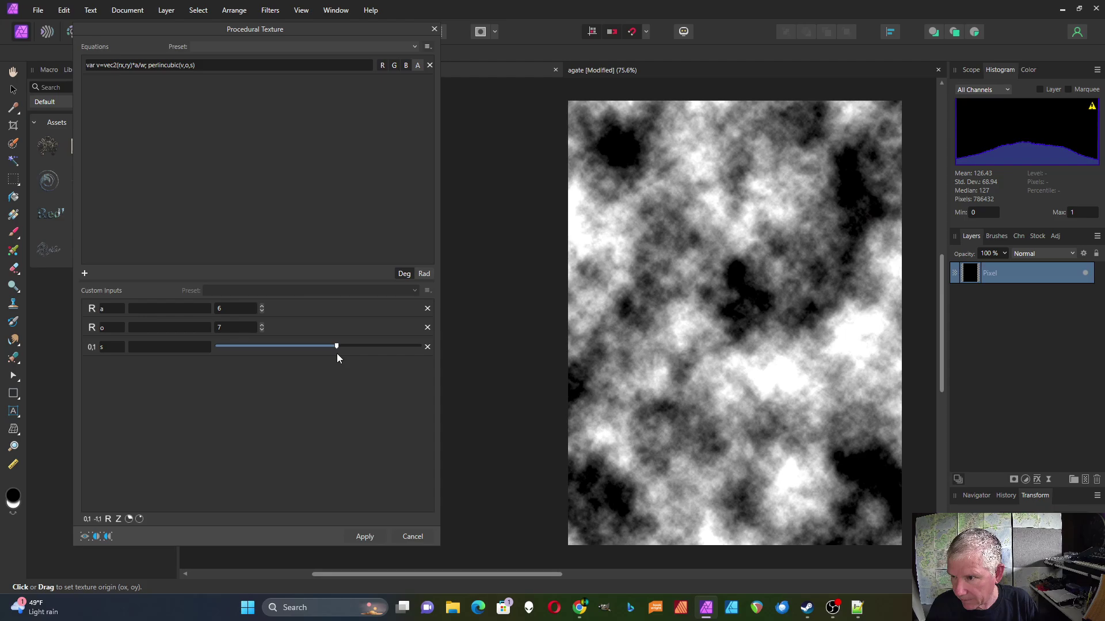
Append "+cellnoise2(v.x,v.y,d)" to the end of the perlincubic equation.
left_click(235, 183)
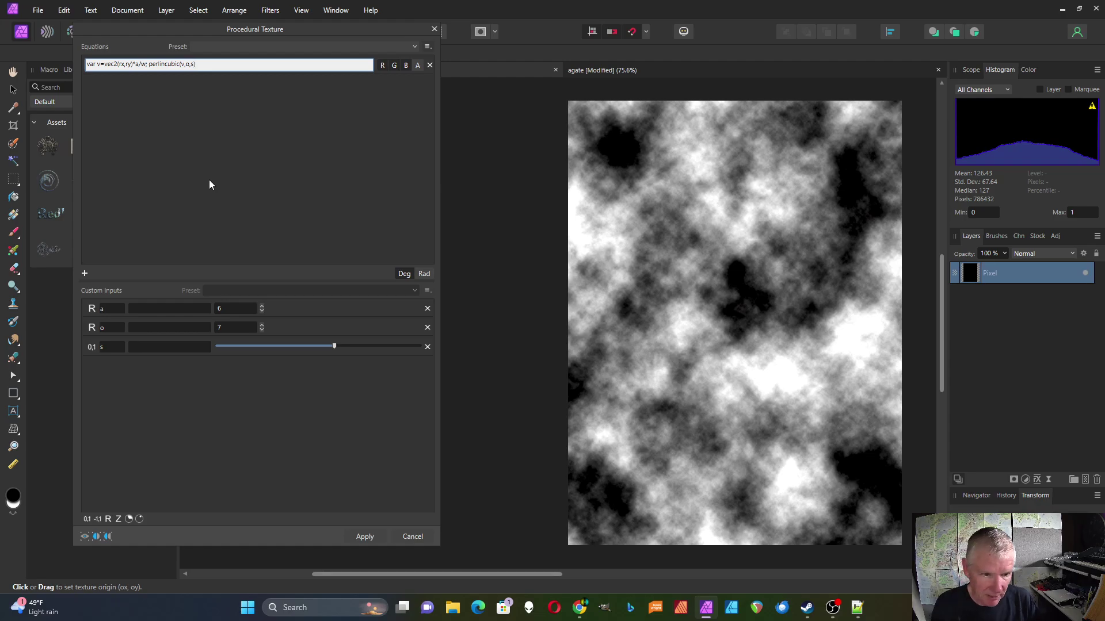
type("+celln")
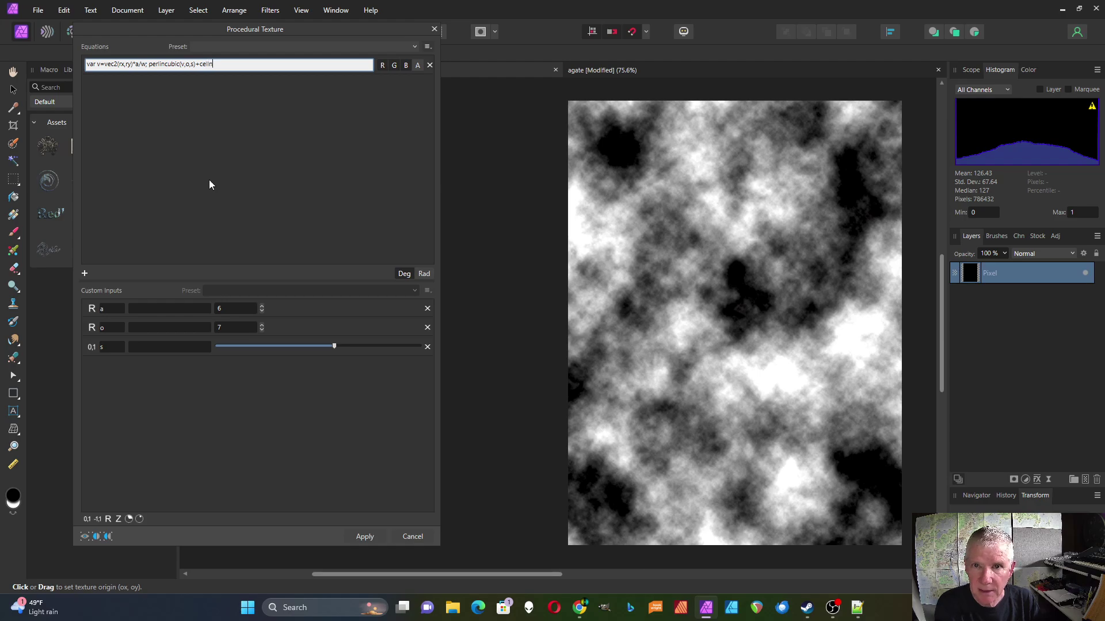
type("oise2(")
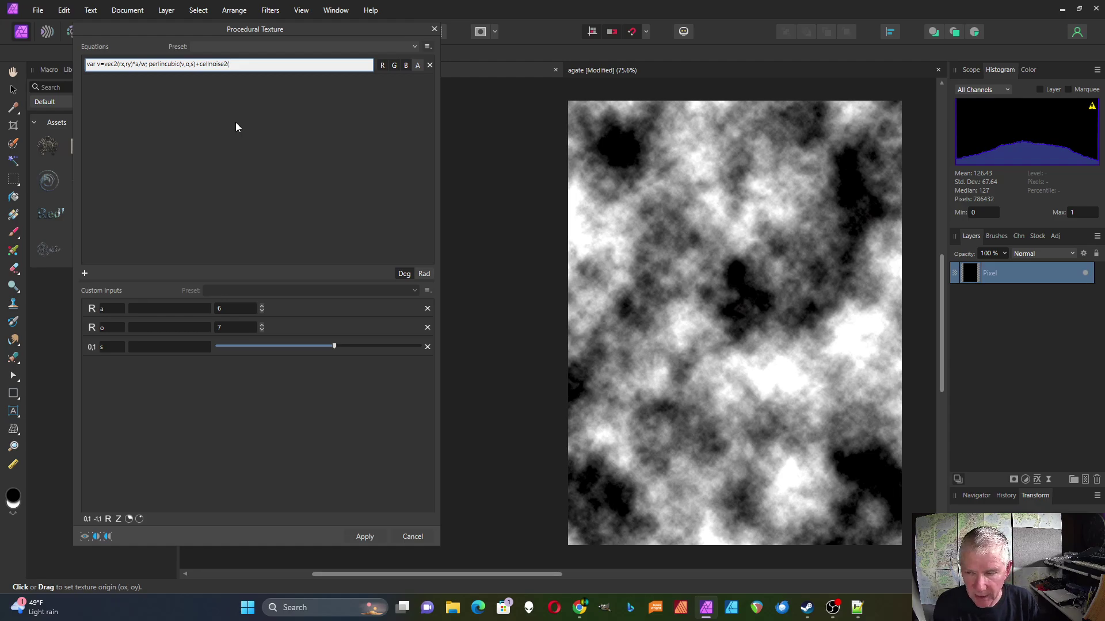
type("v.x,v.y,d")
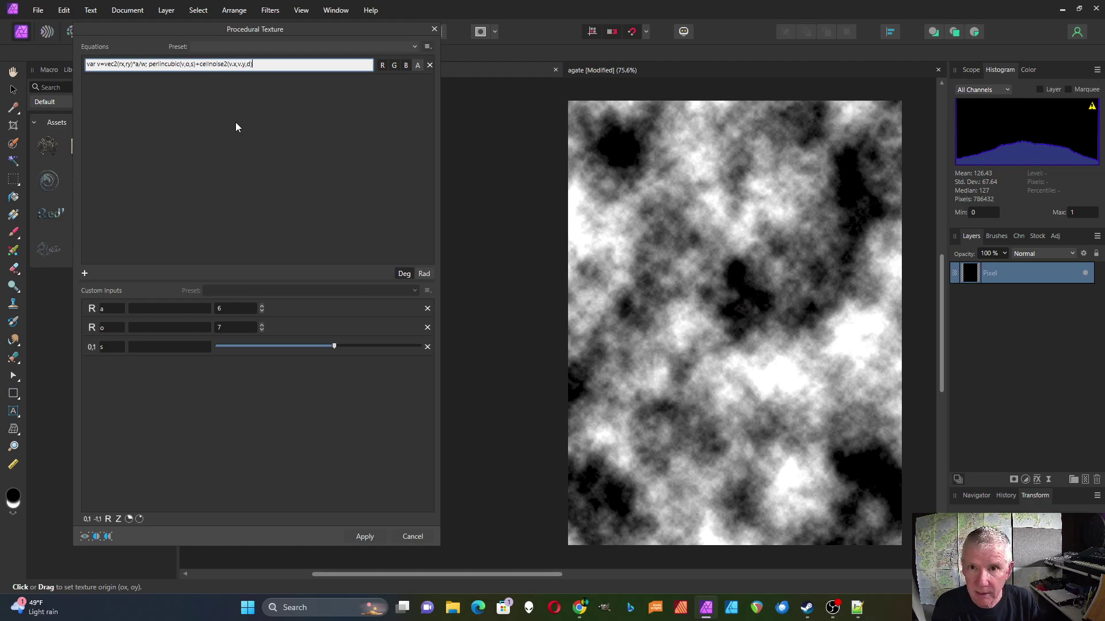
key("Return")
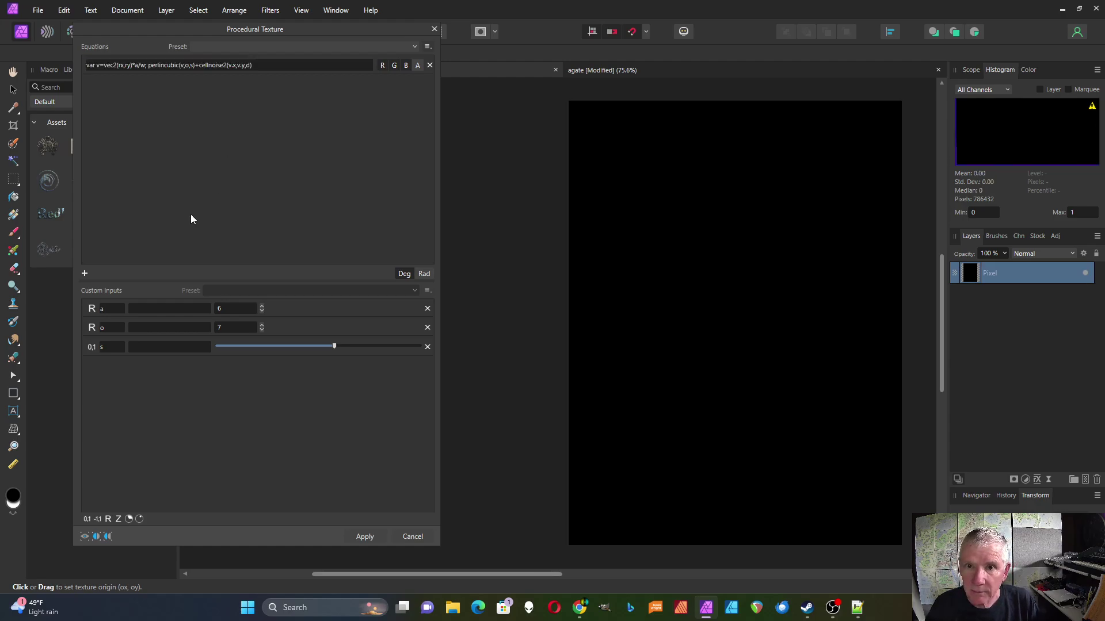
Add a real-number custom input named d and set it to 2.
left_click(109, 520)
double_click(112, 366)
type("d")
key("Return")
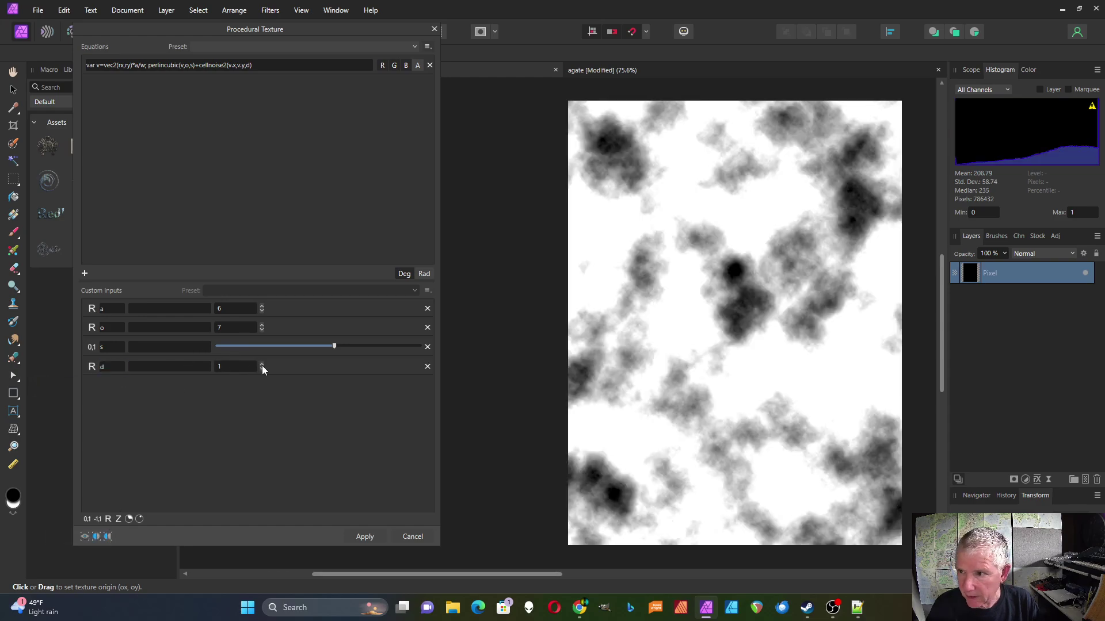
left_click(262, 365)
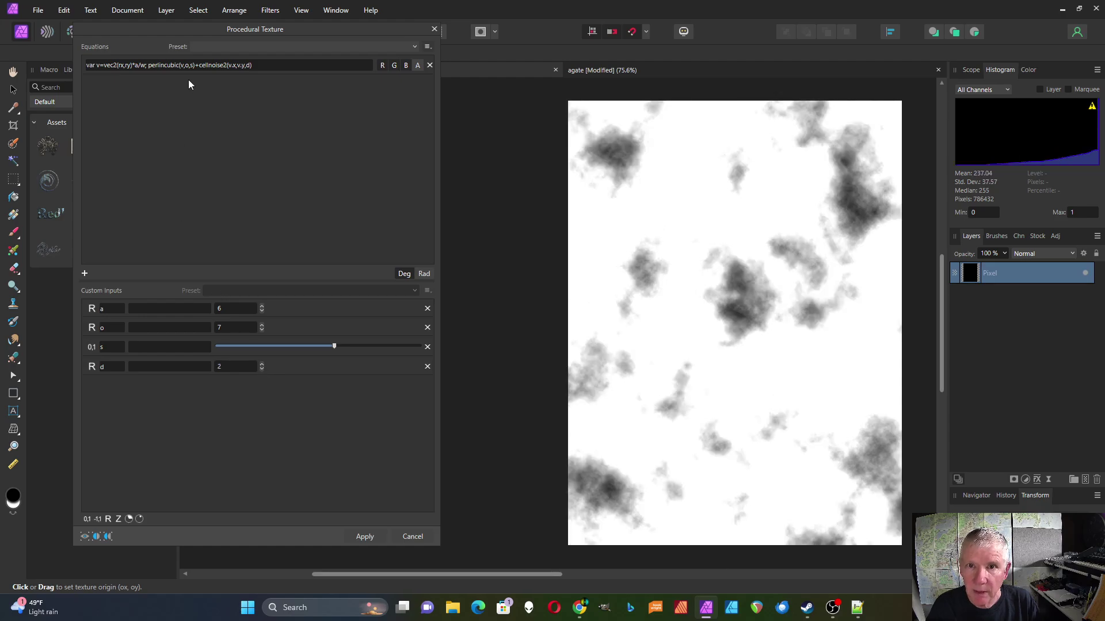
Multiply the equation's perlincubic term by i1 and add a matching 0-to-1 custom input named i1.
left_click(149, 67)
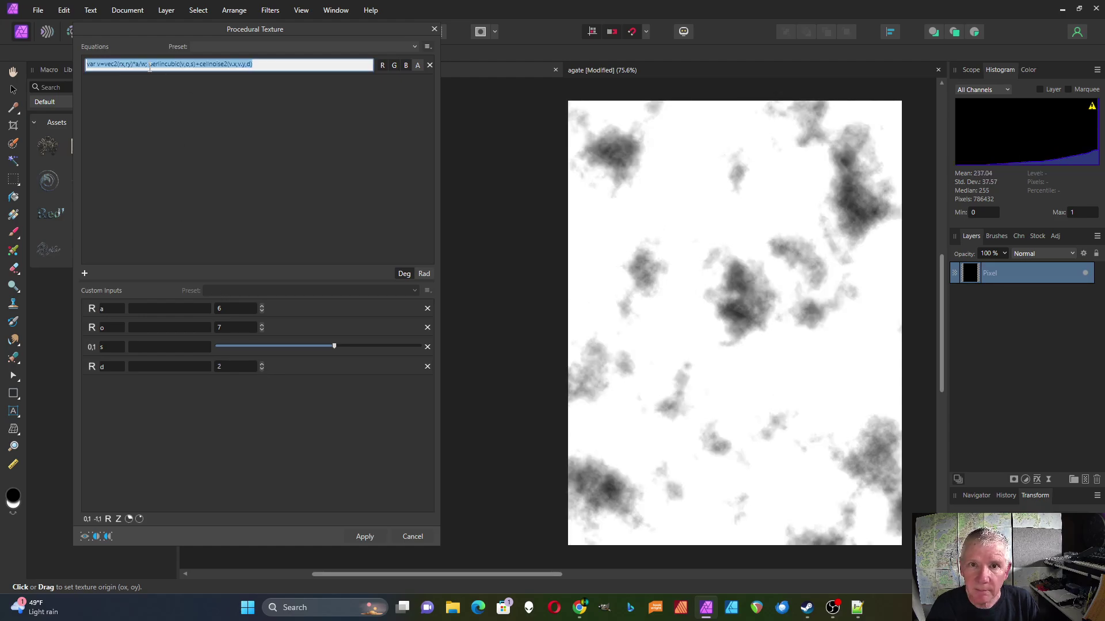
left_click(149, 65)
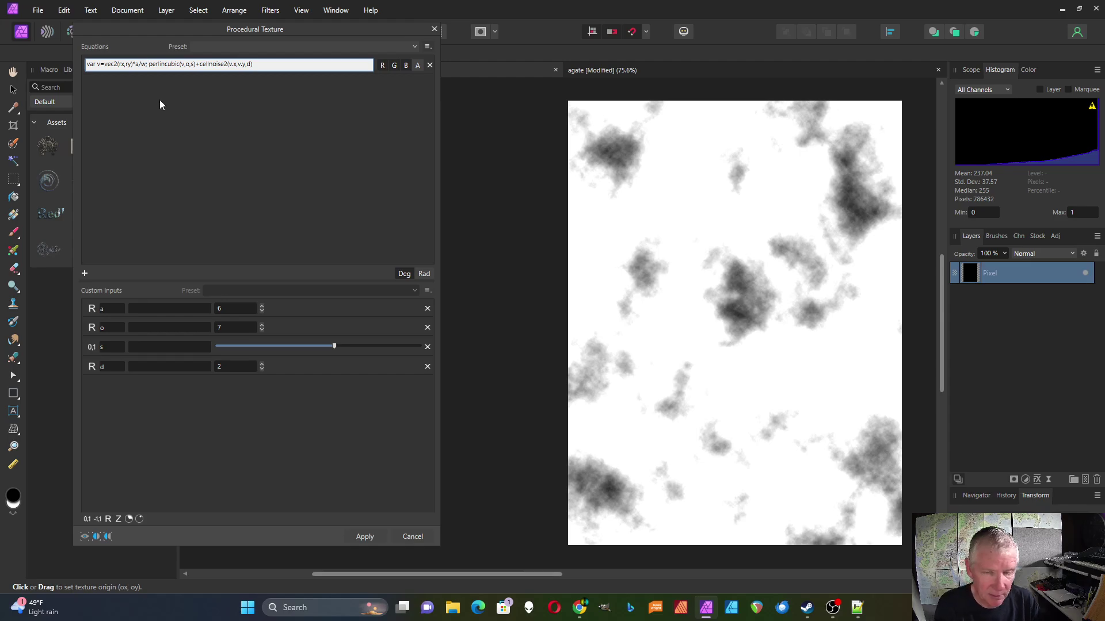
type("i*")
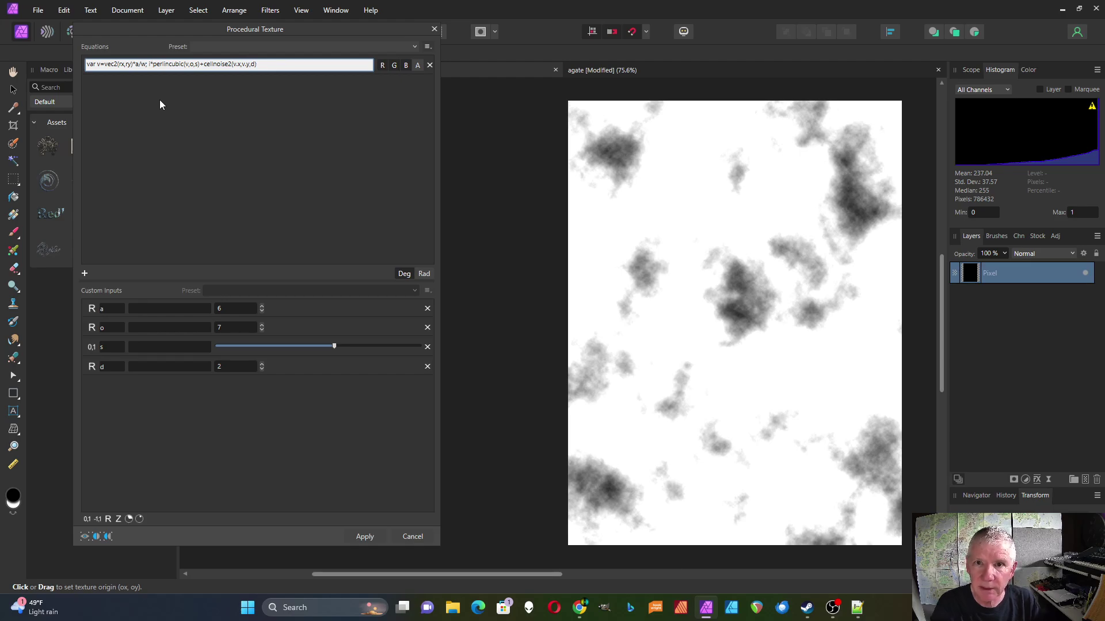
left_click(86, 520)
left_click(112, 385)
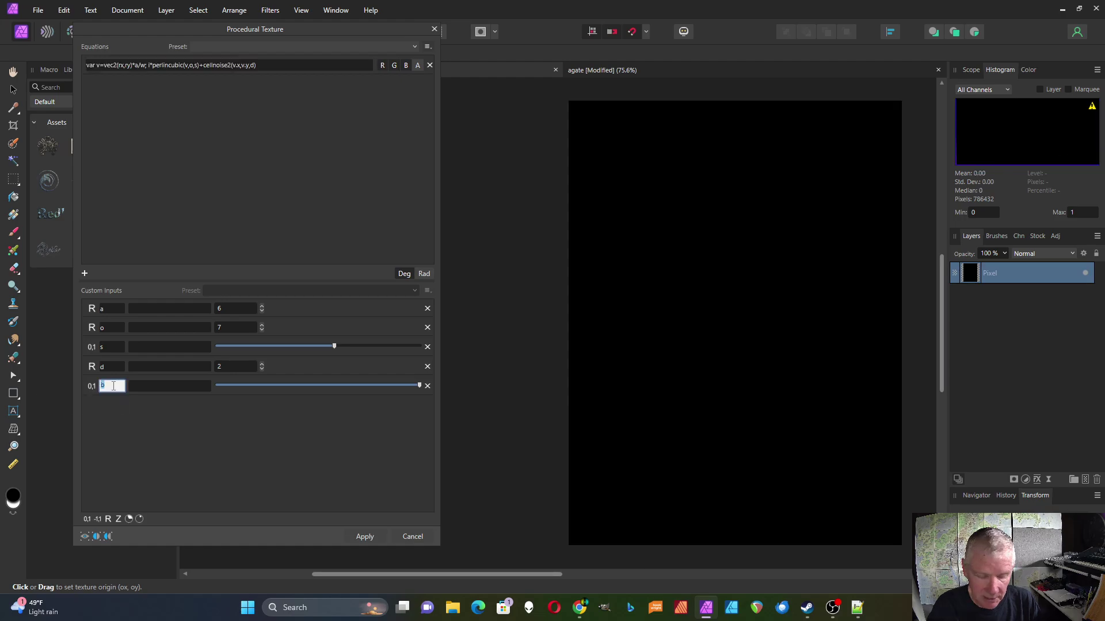
type("i")
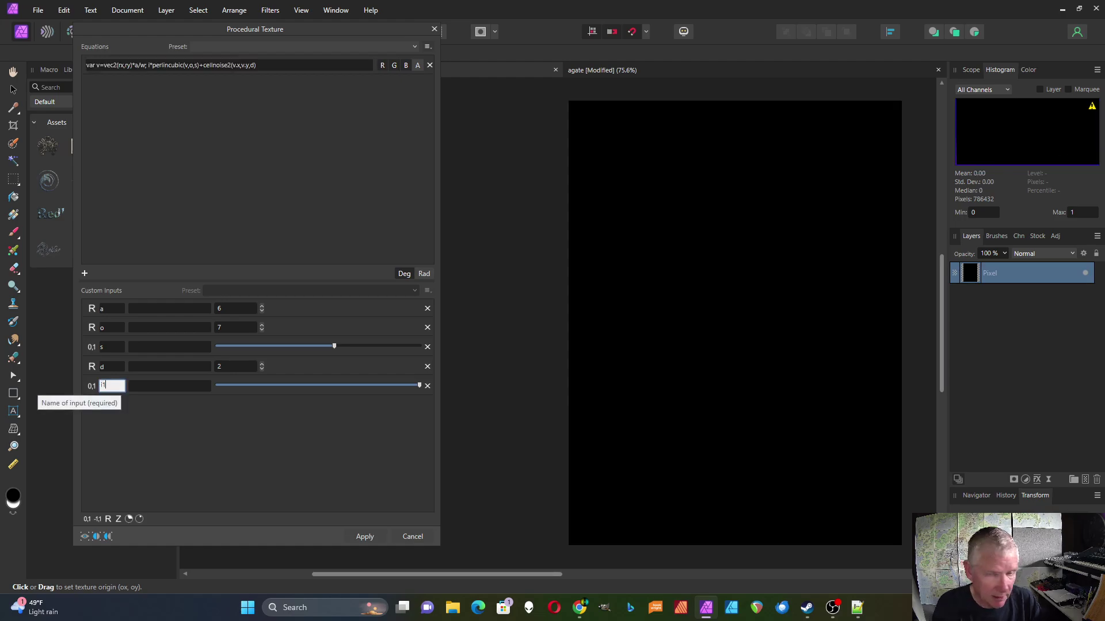
left_click(153, 63)
left_click(152, 63)
type("1")
key("Return")
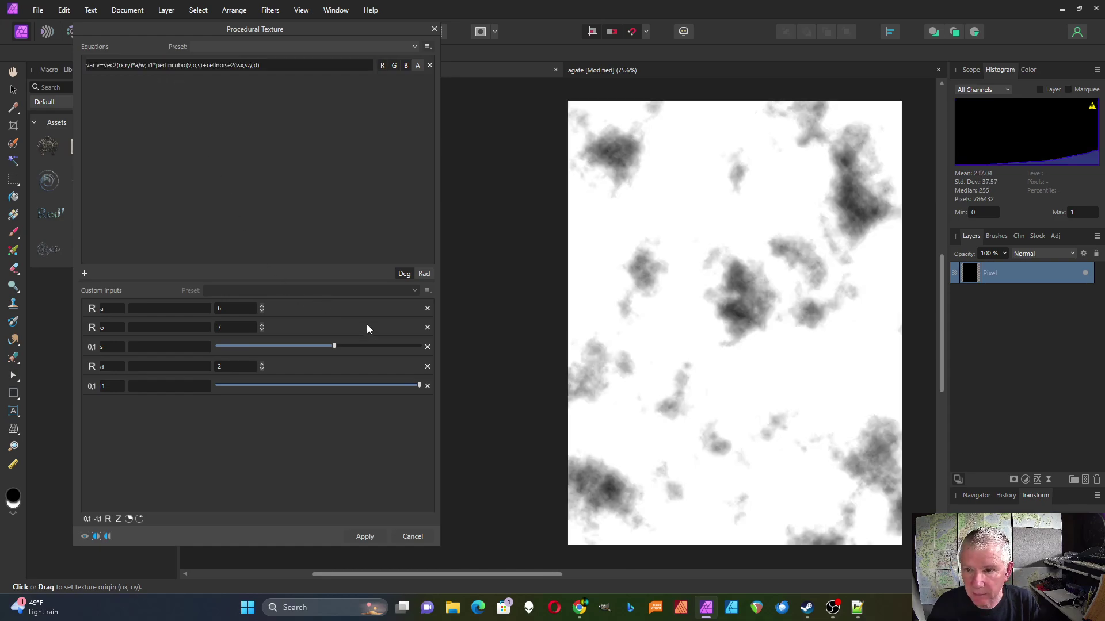
Reduce input i1 to 0, try different values for input d, and leave d at 1.
left_click_drag(419, 386, 207, 392)
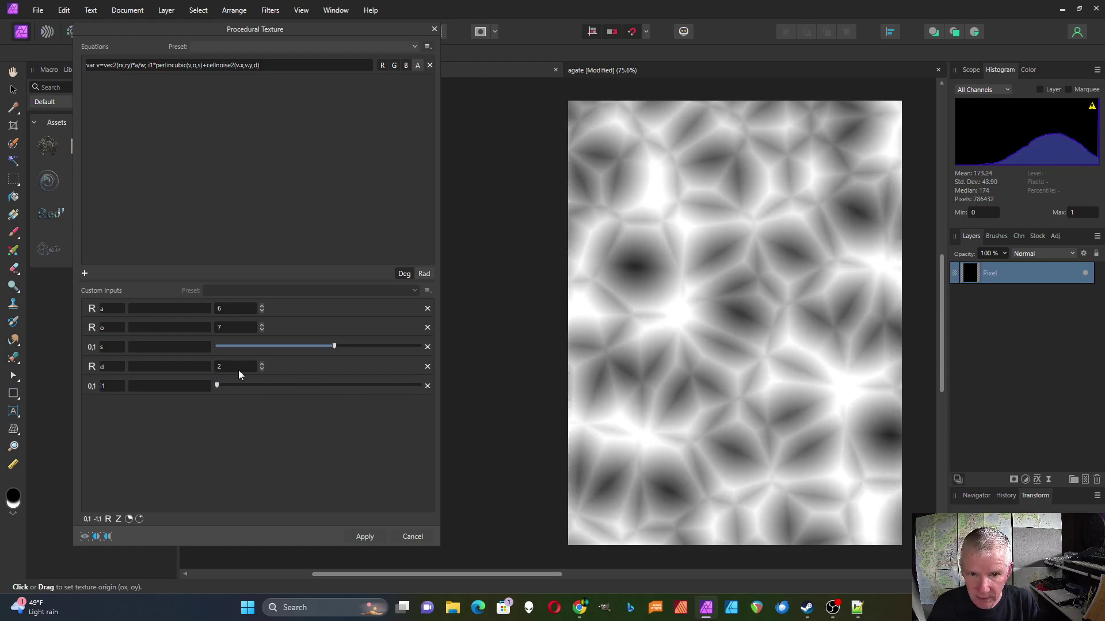
left_click(261, 365)
left_click(261, 367)
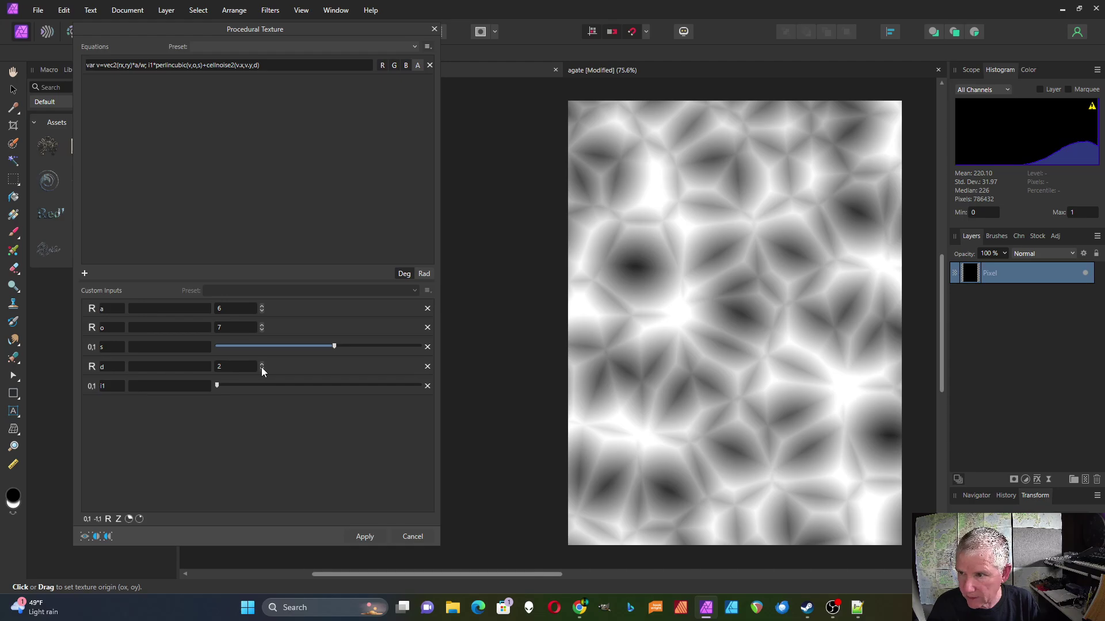
left_click(261, 369)
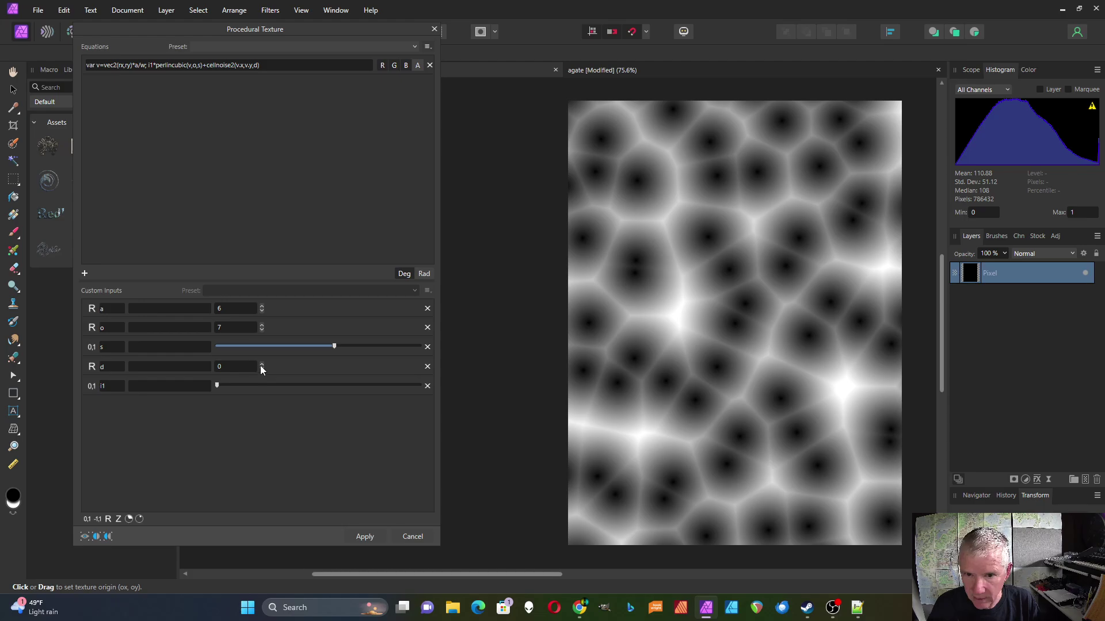
left_click(261, 365)
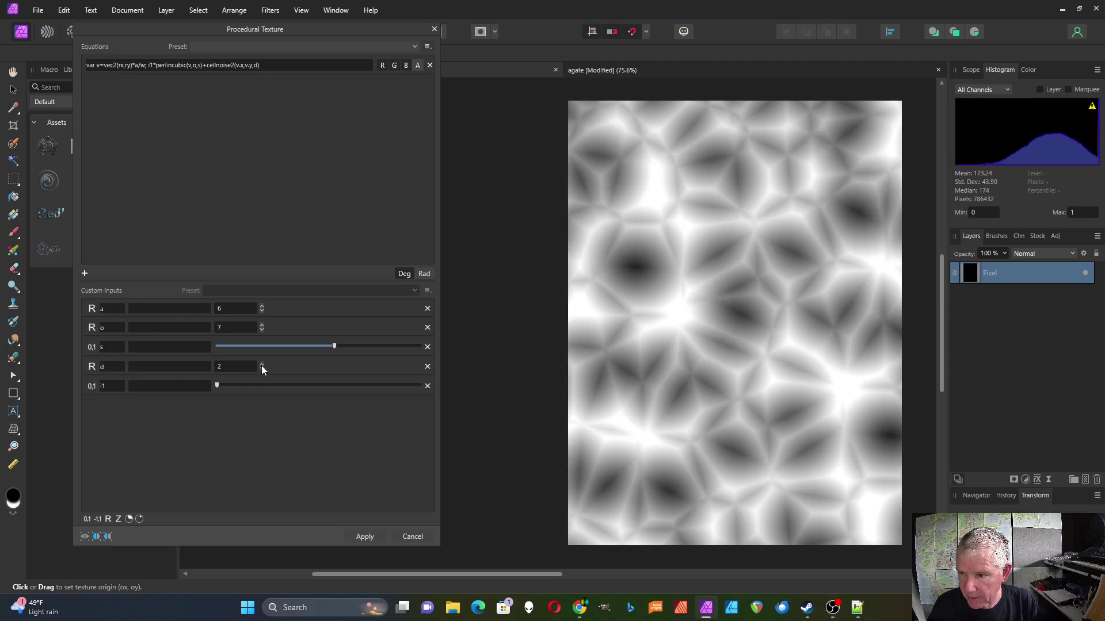
left_click(261, 369)
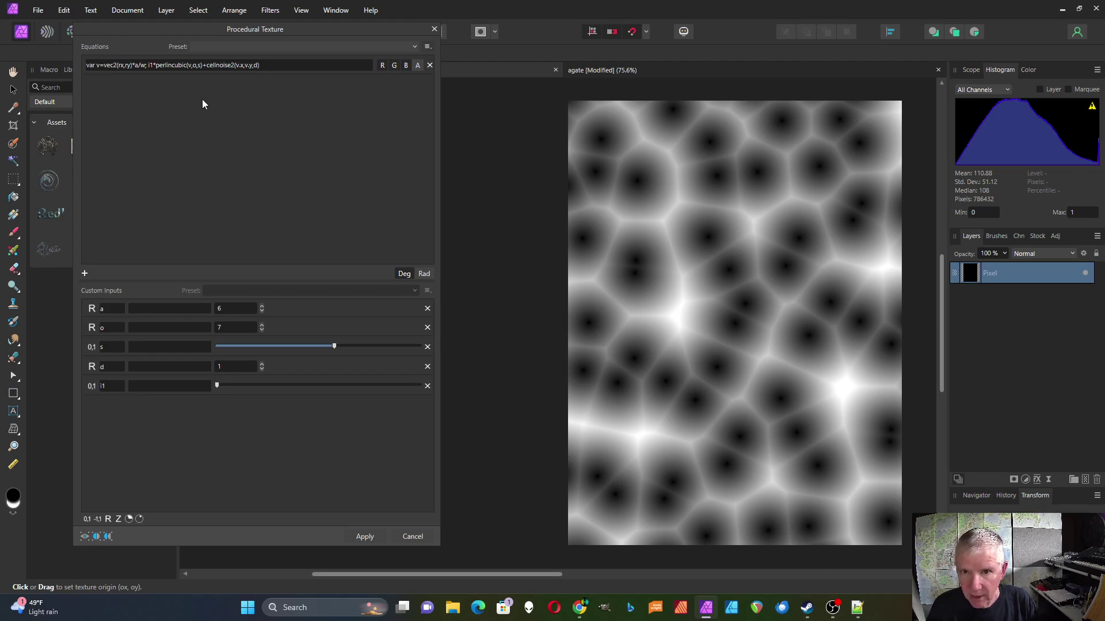
Multiply the equation's cellnoise2 term by i2 and add a matching 0-to-1 custom input named i2.
left_click(208, 67)
left_click(206, 64)
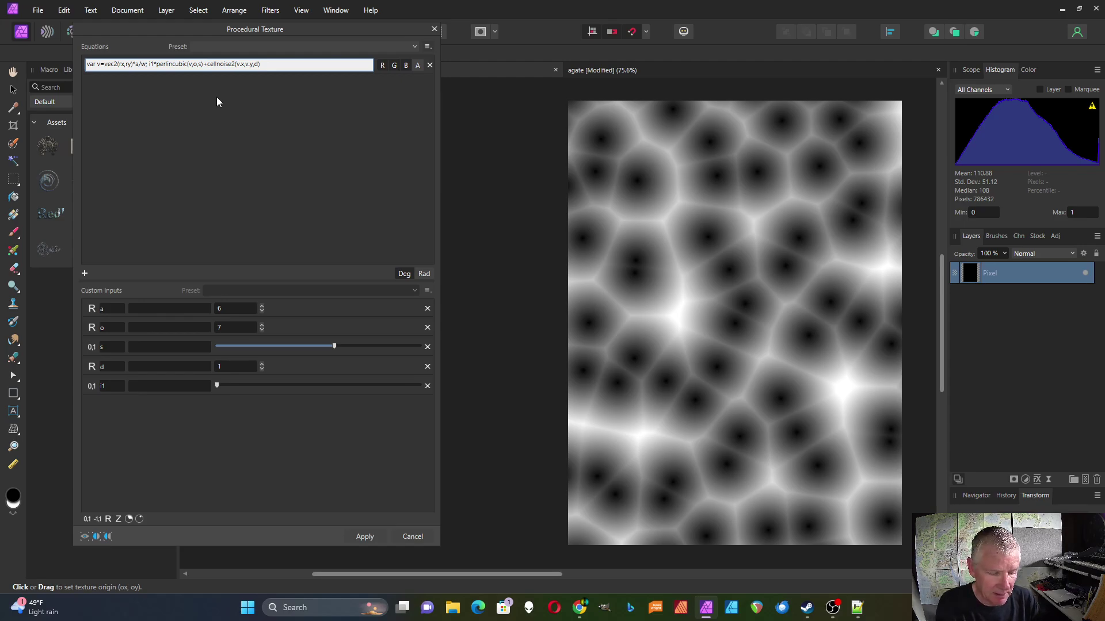
type("i2*")
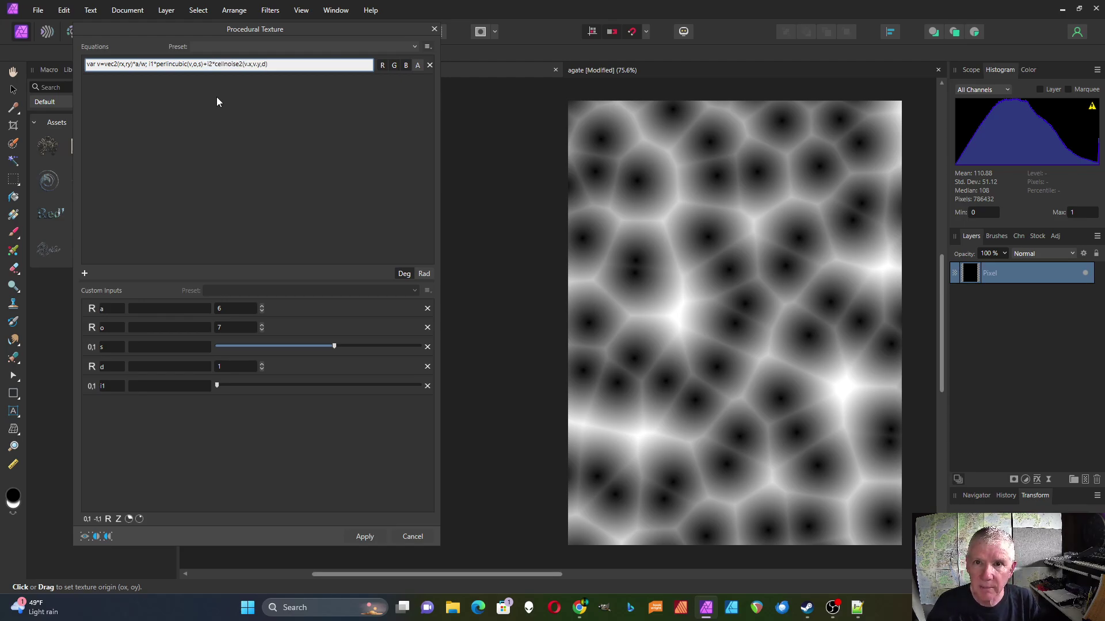
key("Return")
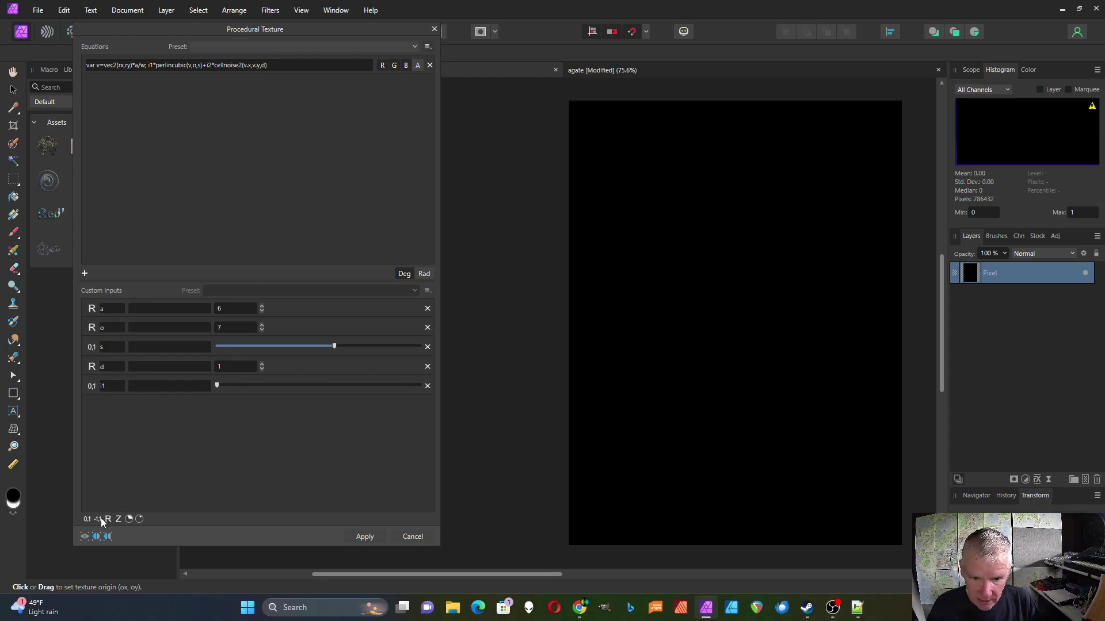
left_click(85, 520)
double_click(108, 405)
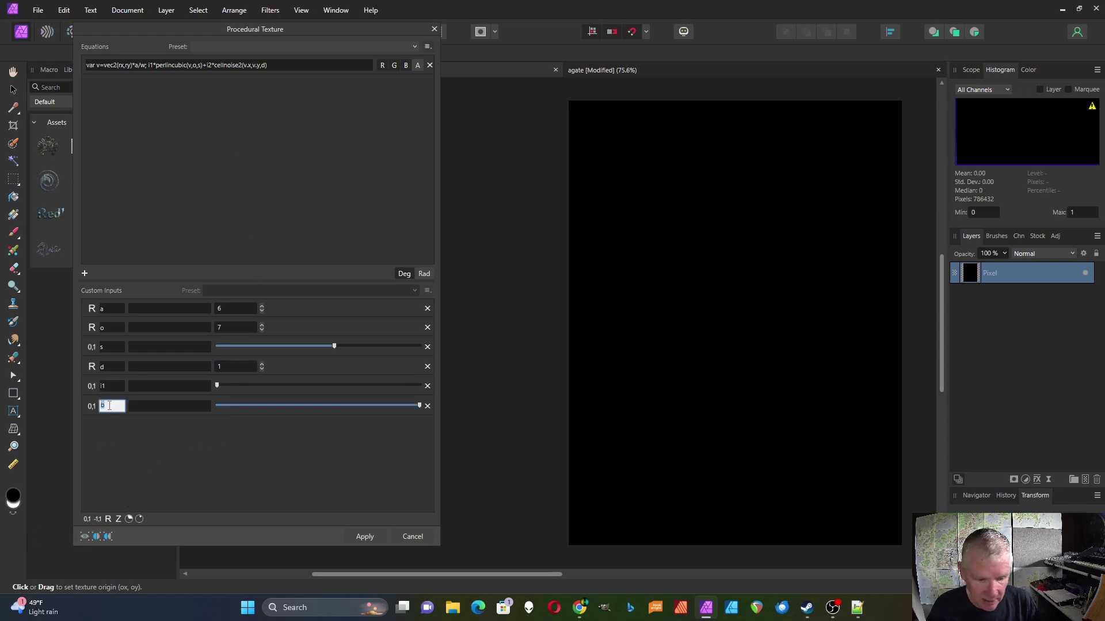
key("BackSpace")
key("Return")
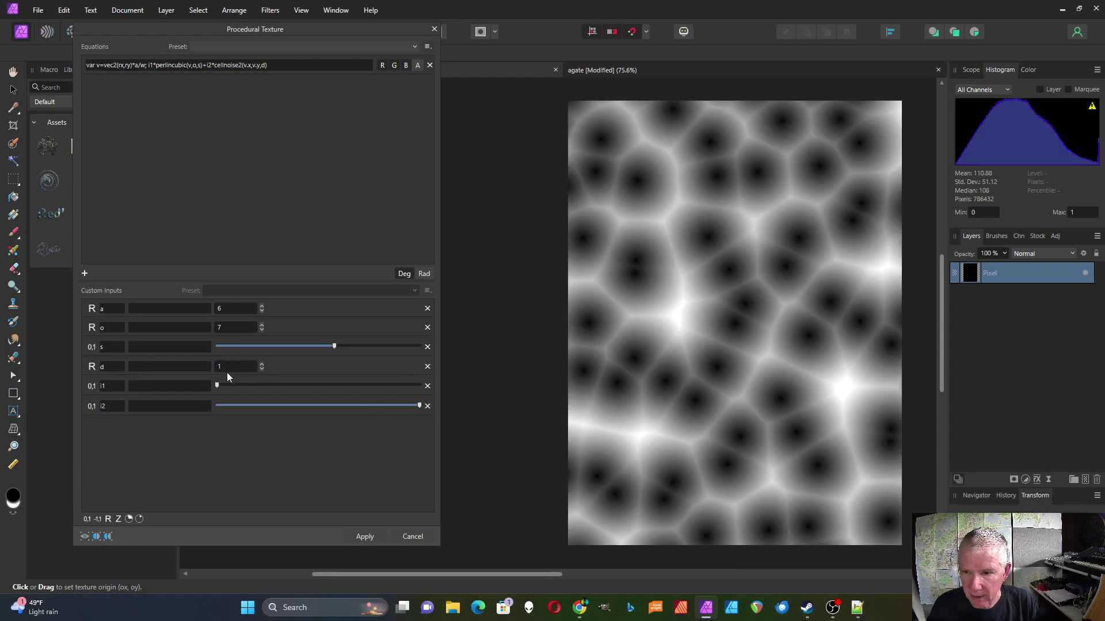
Blend the Perlin and cell noise by setting inputs i1 and i2 each to about a third of their range.
left_click_drag(217, 386, 316, 386)
left_click_drag(419, 406, 303, 408)
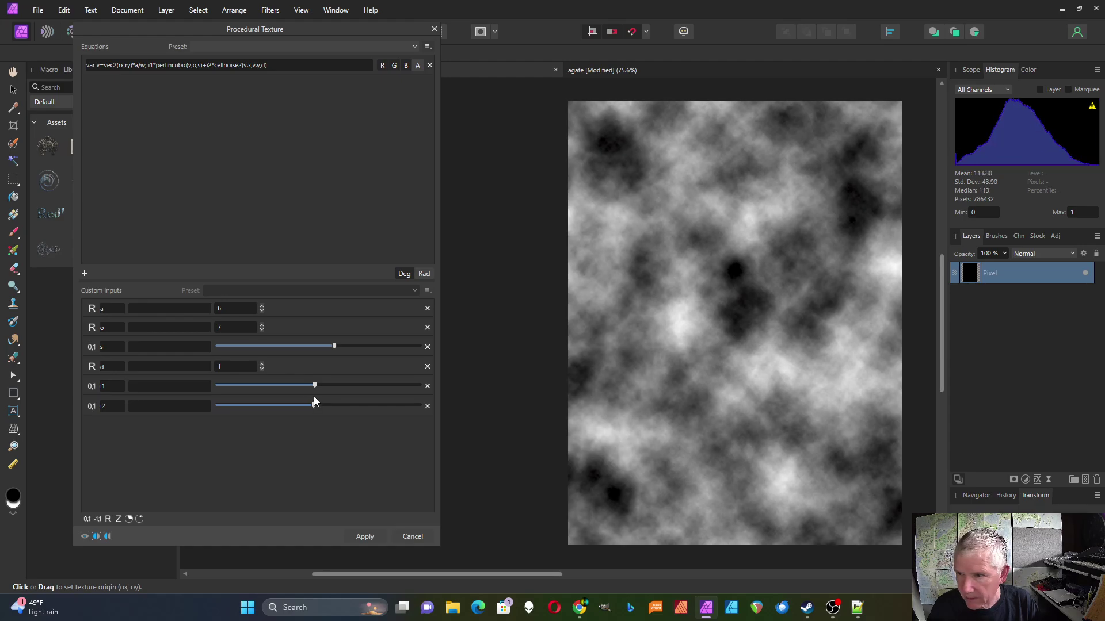
left_click_drag(314, 385, 281, 387)
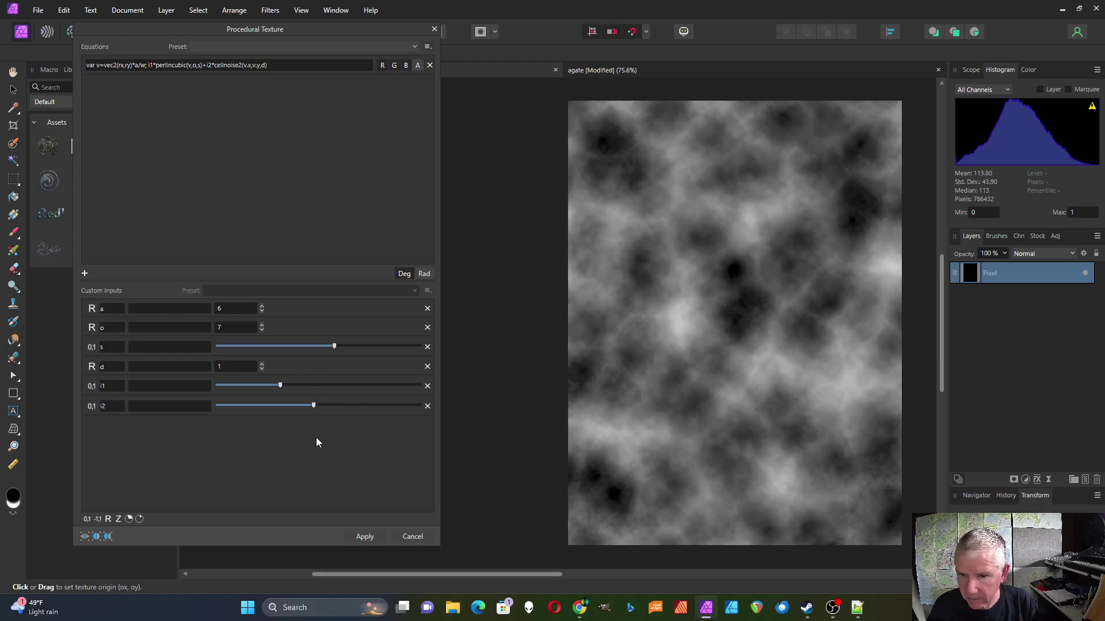
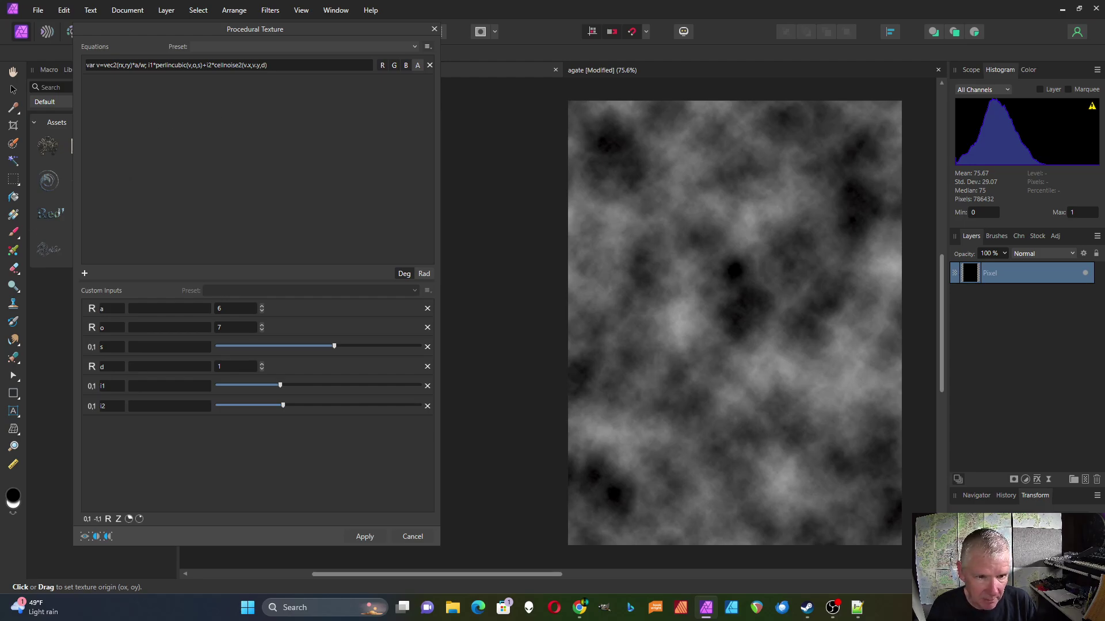
key("alt+Tab")
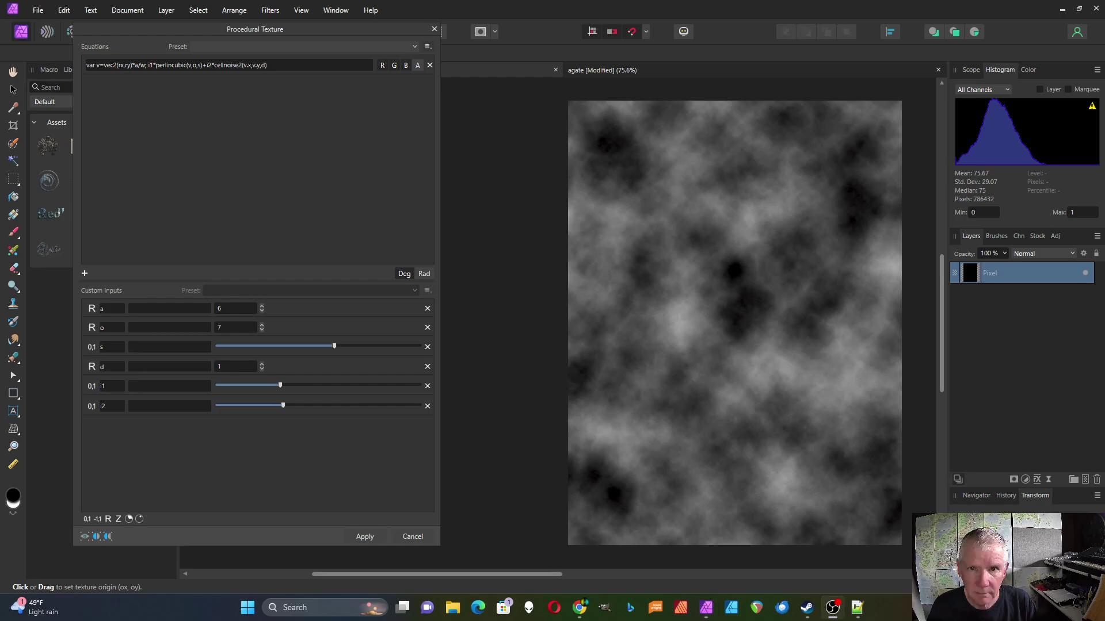
Rewrite the equation as "var v=vec2(rx,ry)*a/w; var v1=cellnoise2(v.x,v.y,d); i1*perlincubic(v1,o,s)".
left_click(151, 65)
left_click(149, 65)
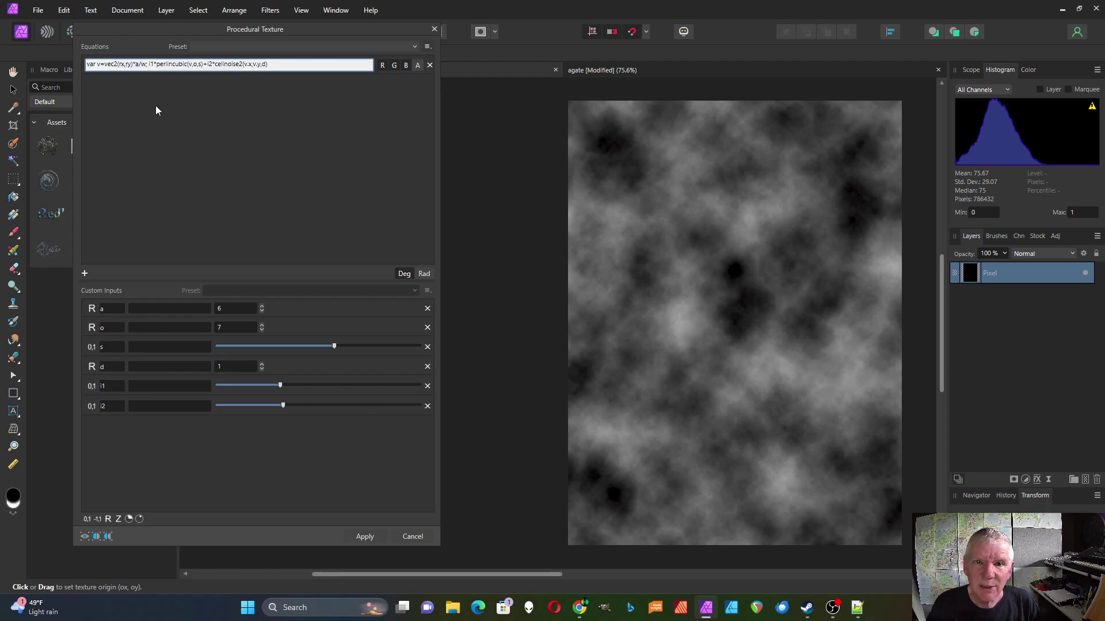
type("var ")
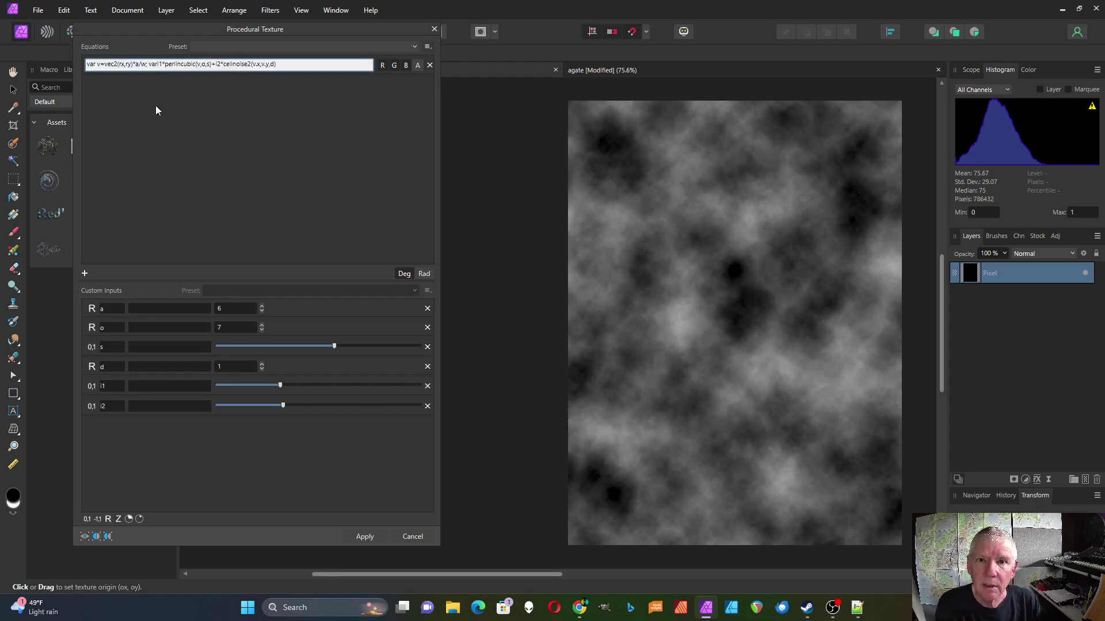
type(" v1")
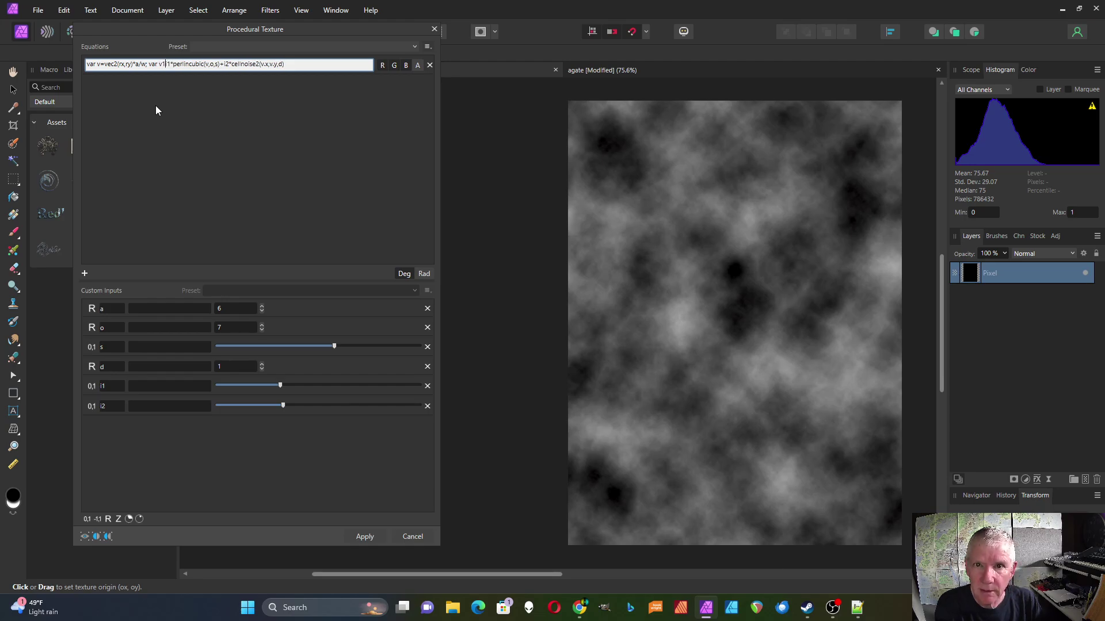
type(" =")
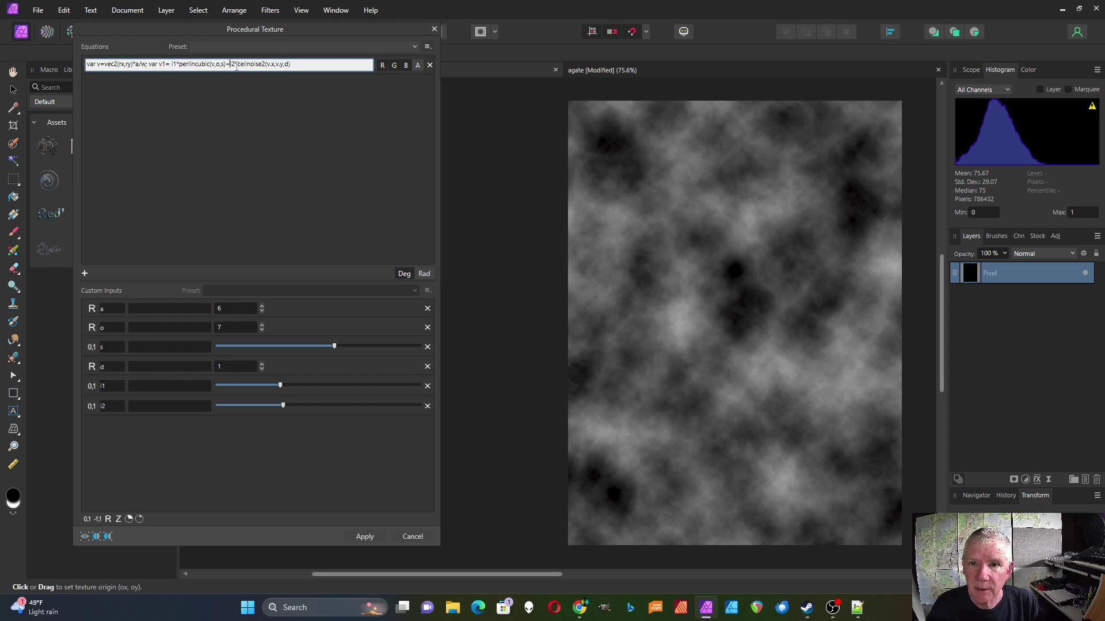
left_click_drag(237, 65, 349, 65)
key("ctrl+c")
key("ctrl+v")
key("BackSpace")
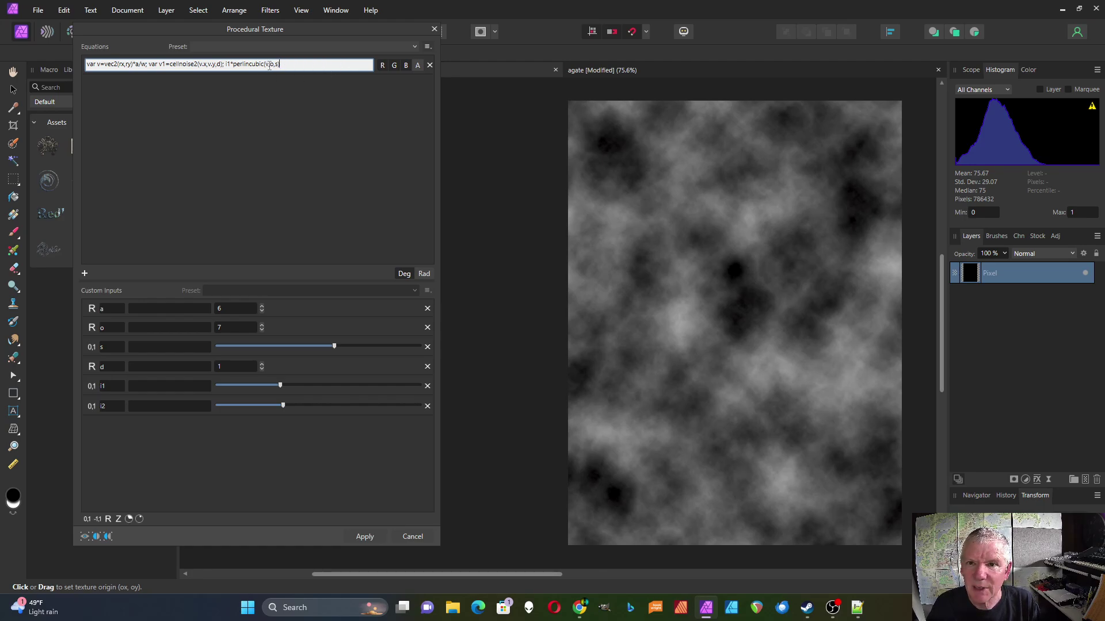
type("1")
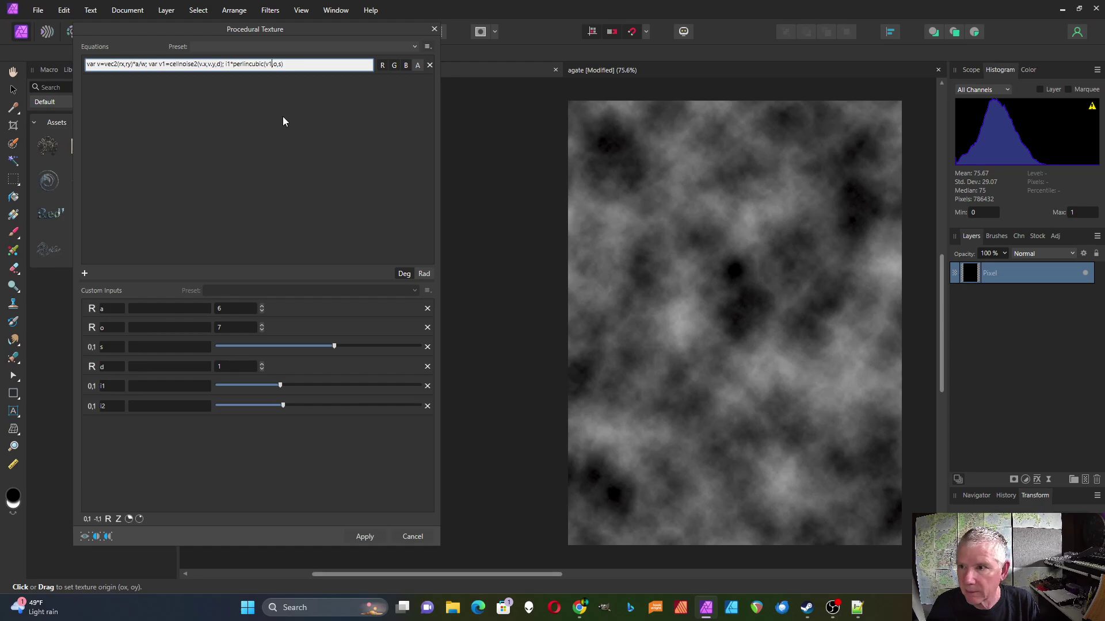
key("Return")
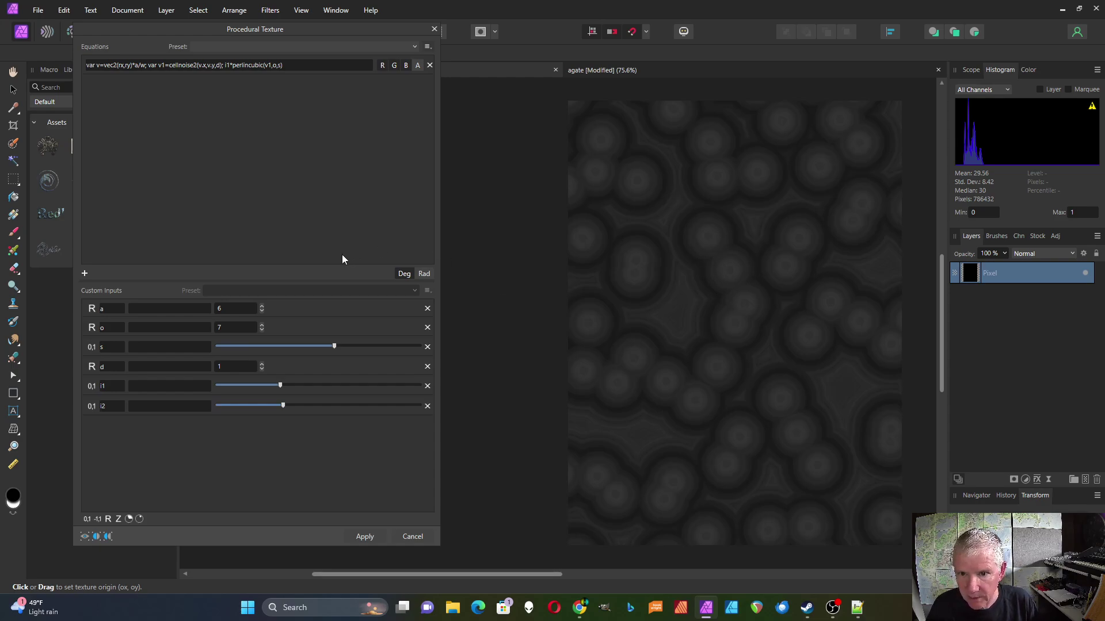
Raise input i1 to its maximum and delete the unused custom input i2.
left_click_drag(286, 385, 438, 389)
left_click(427, 406)
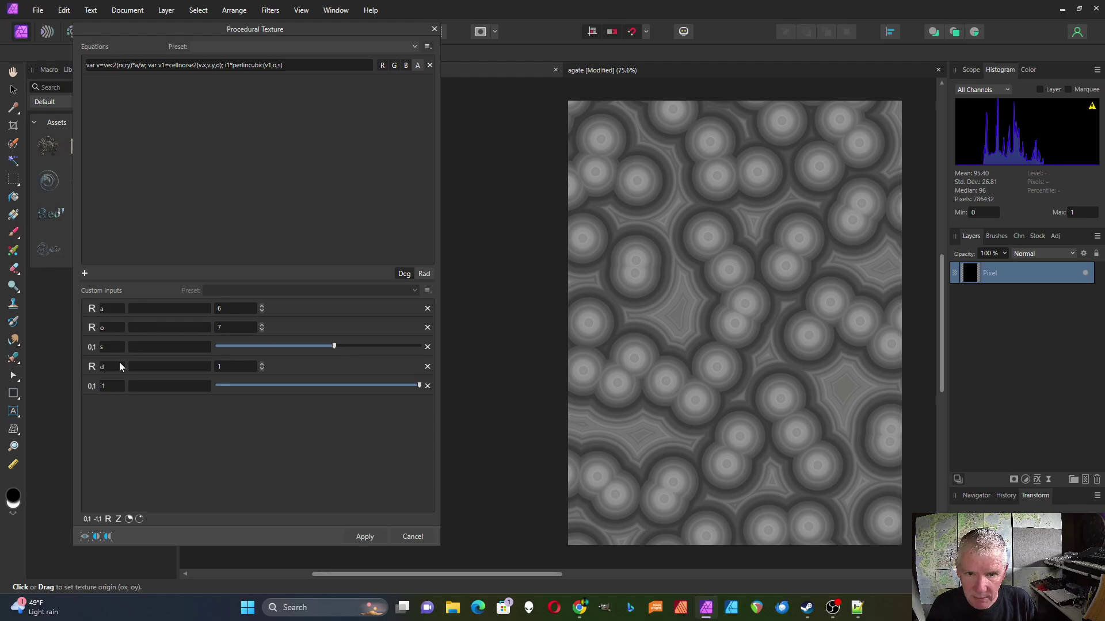
Describe custom input a as "Scale", o as "Octaves" and s as "Smooth".
left_click(171, 306)
type("S")
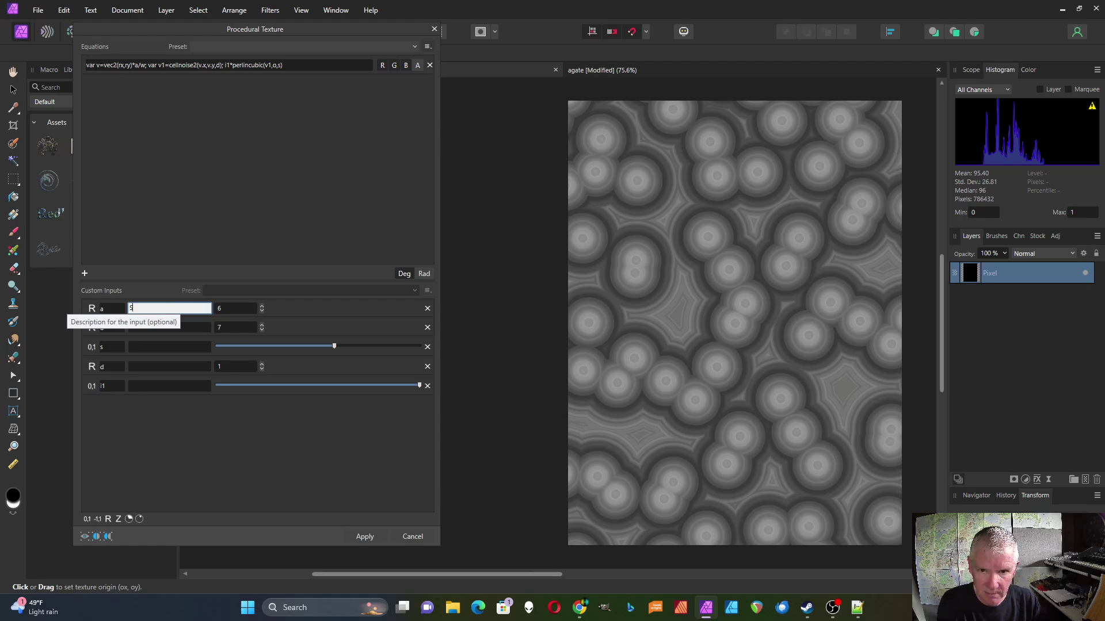
type("cale")
left_click(171, 327)
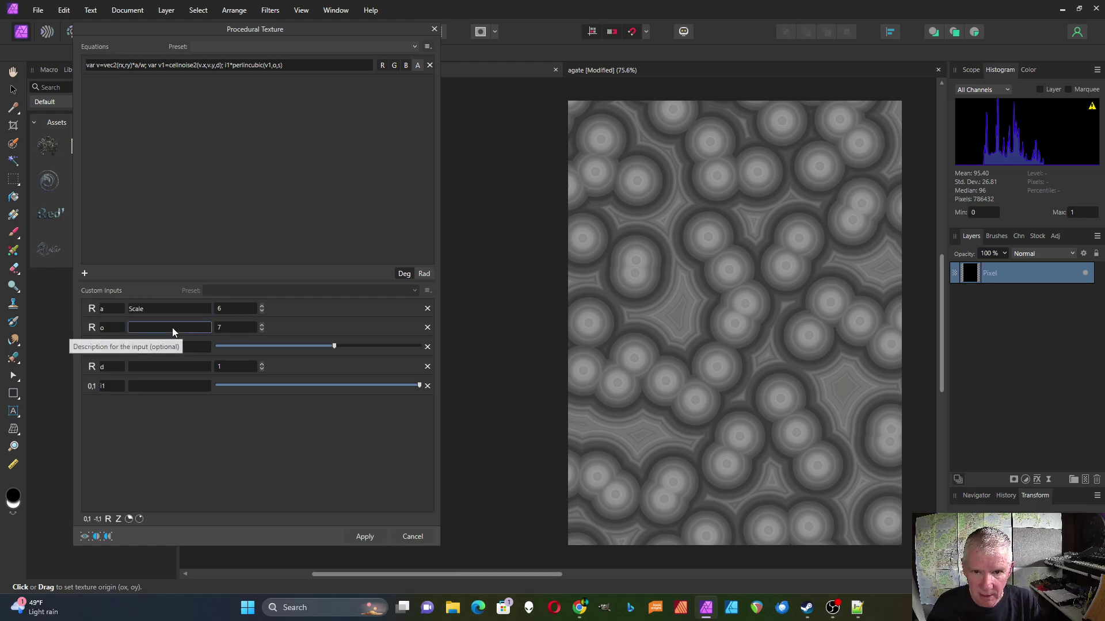
type("Octaves")
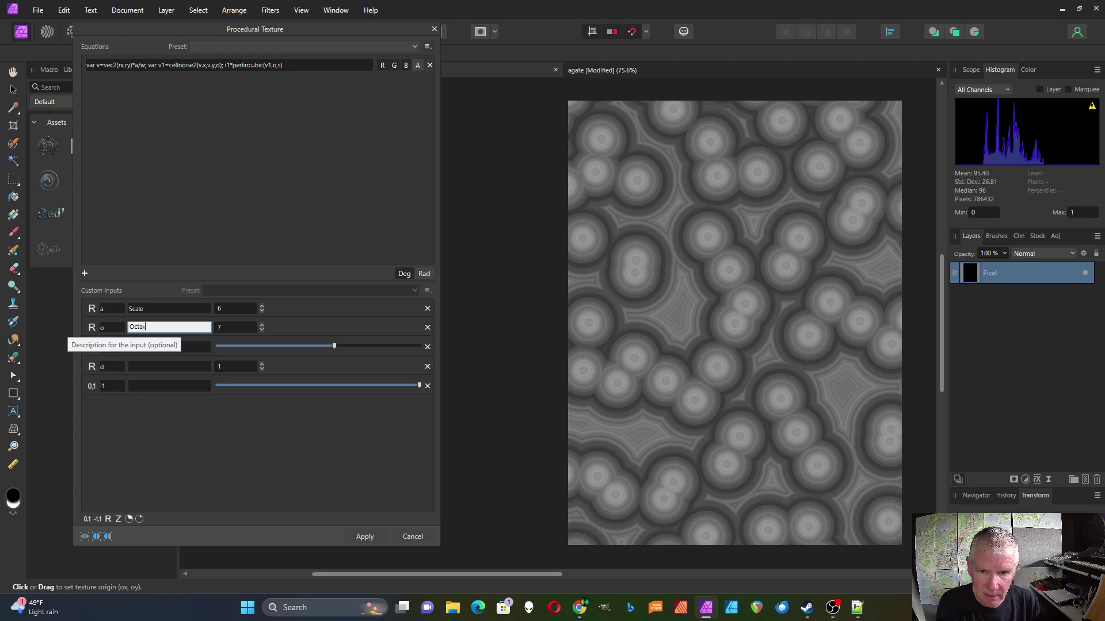
left_click(177, 347)
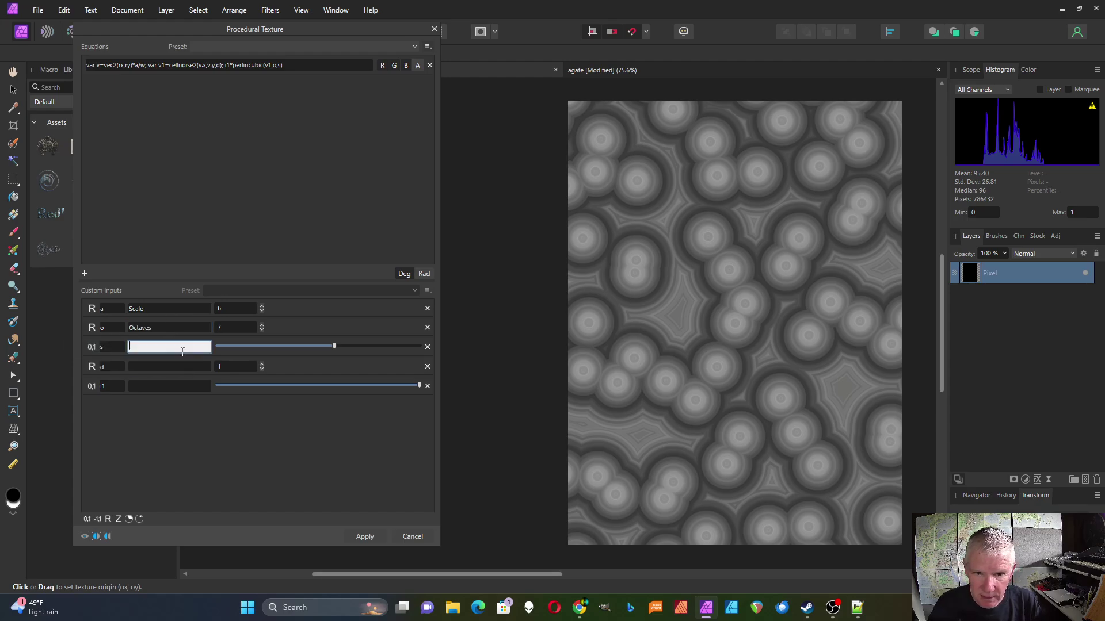
type("Smoo")
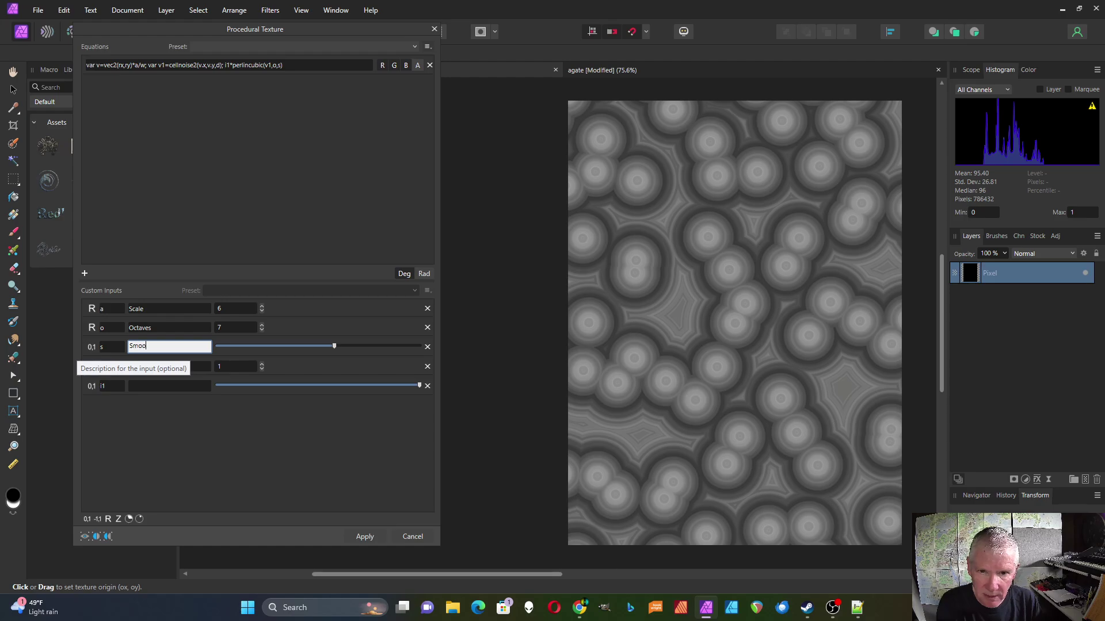
type("th")
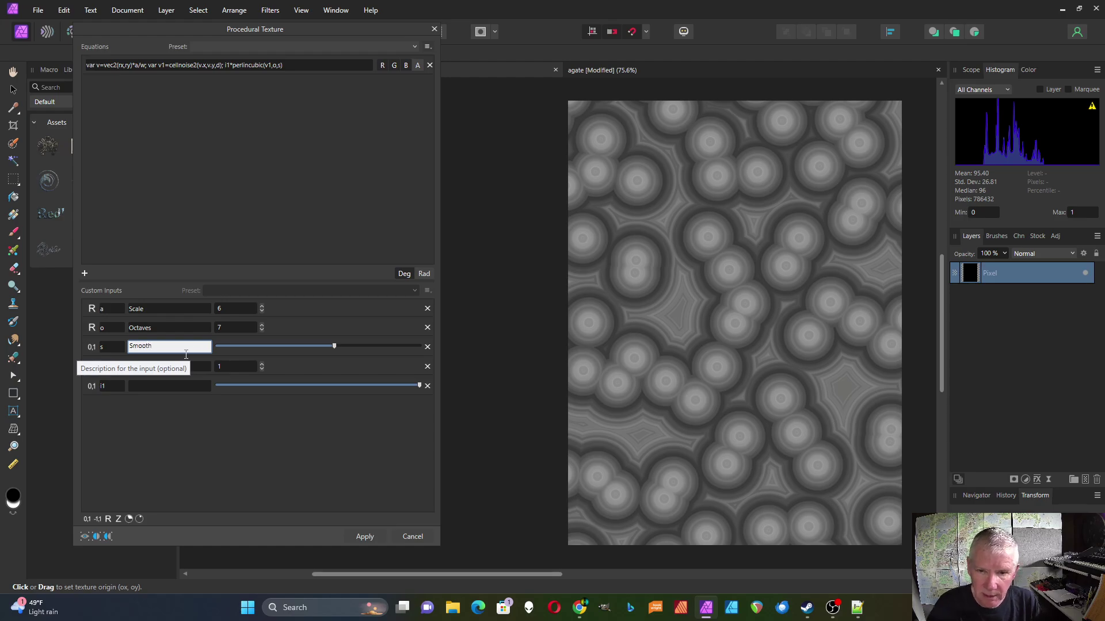
Describe custom input d as "Points" and i1 as "Fader".
left_click(181, 368)
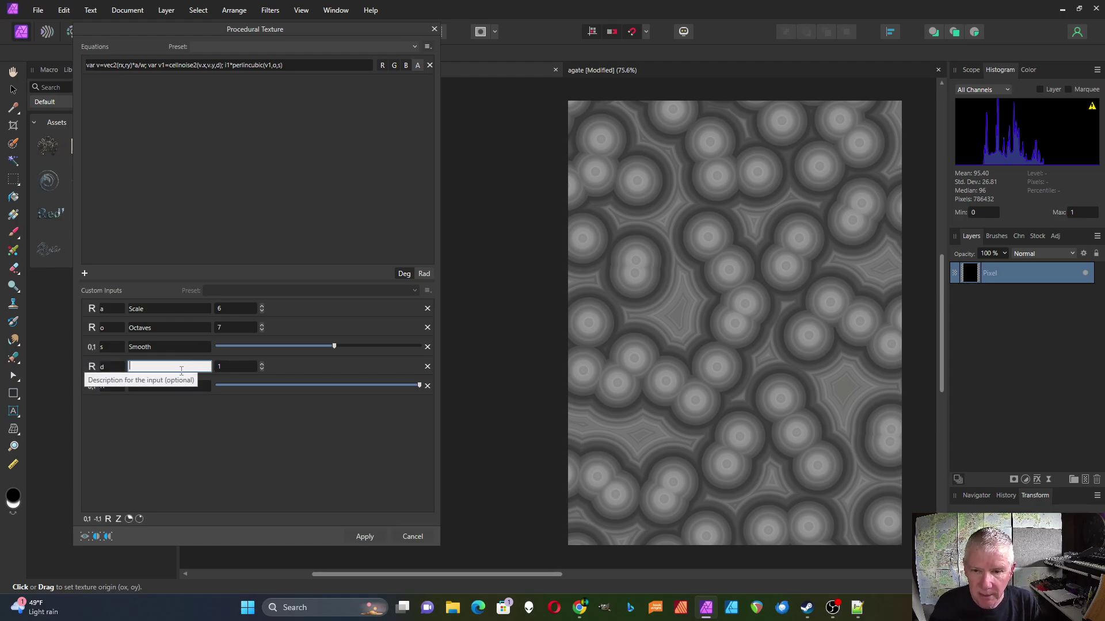
type("Noi")
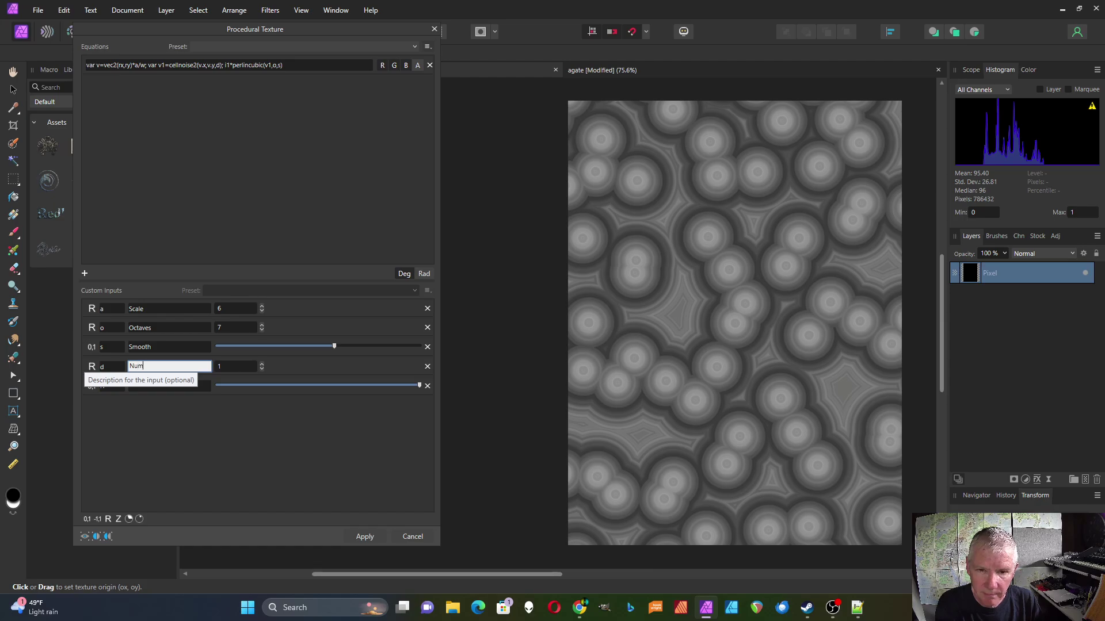
key("BackSpace")
key("BackSpace")
key("BackSpace")
type("Points")
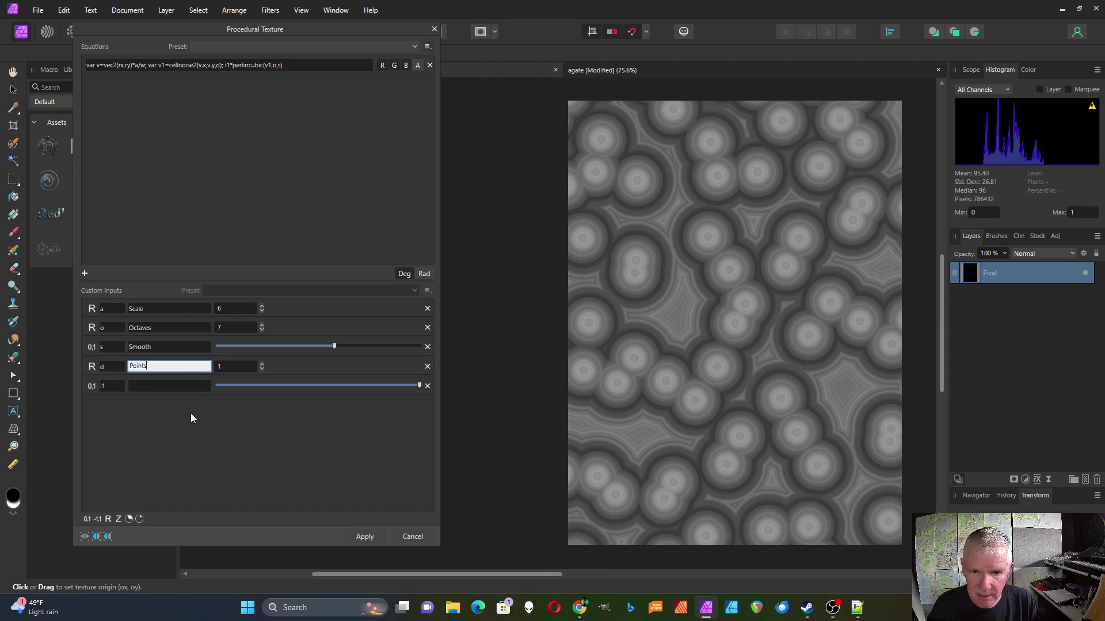
key("Return")
left_click(161, 386)
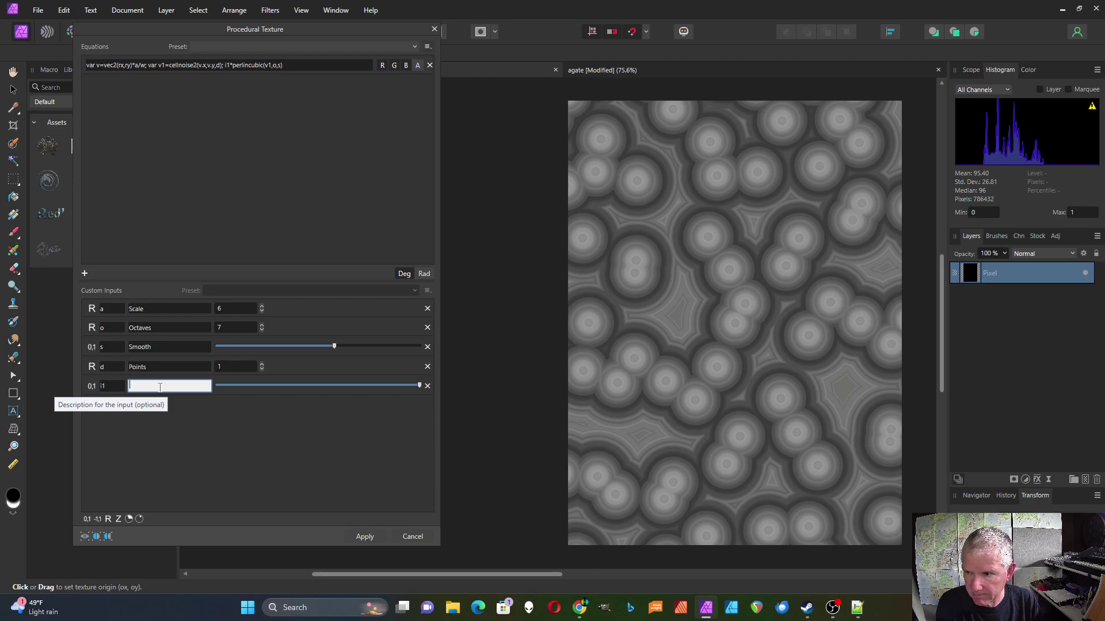
type("Fader")
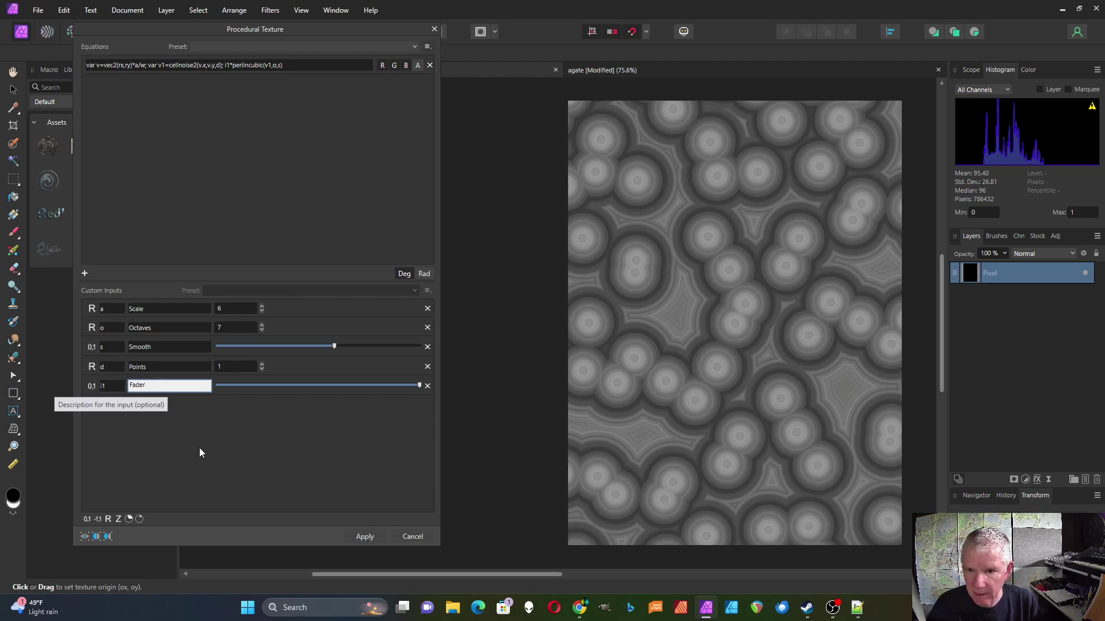
key("Return")
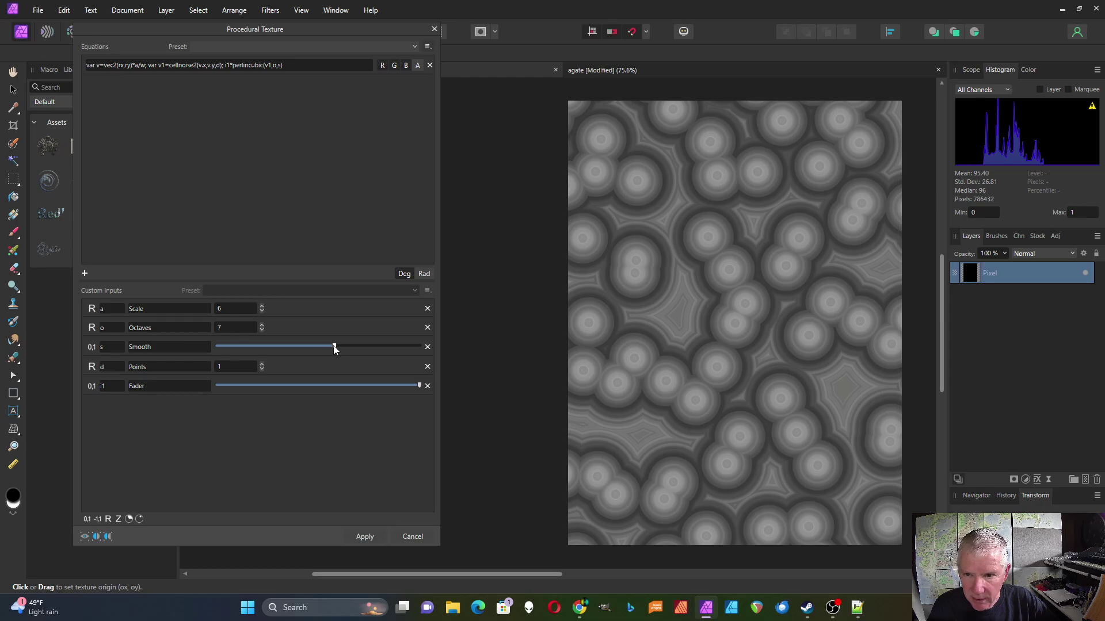
Try a higher Smooth setting and Points values up to 4, and step Points back down.
mouse_move(333, 348)
left_mouse_down()
mouse_move(428, 351)
mouse_move(291, 345)
mouse_move(351, 354)
left_mouse_up()
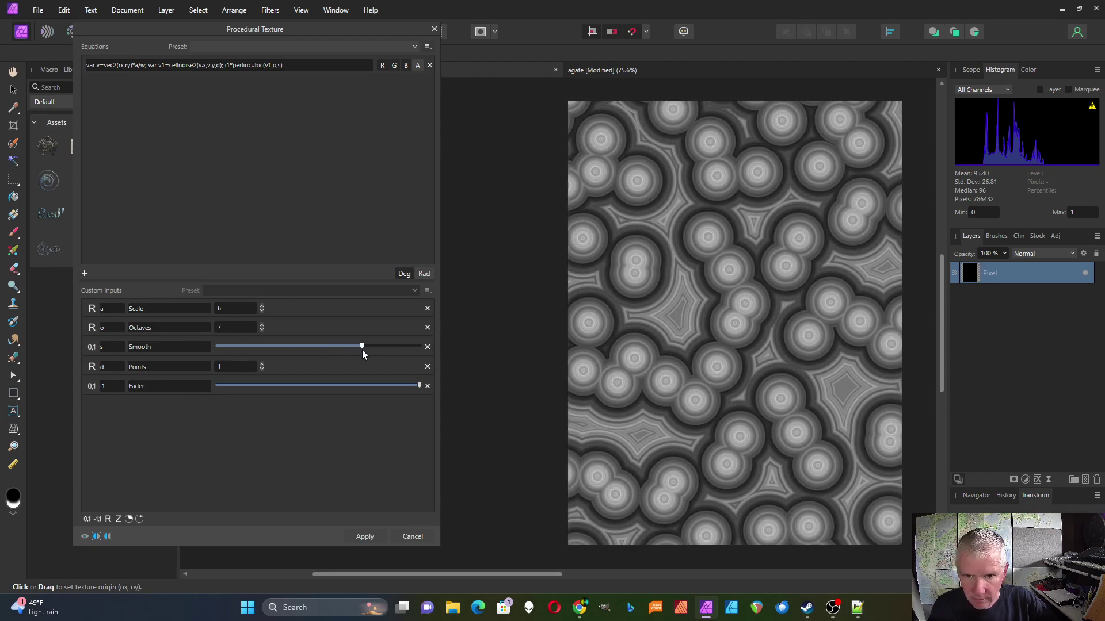
left_click(262, 365)
left_click(262, 364)
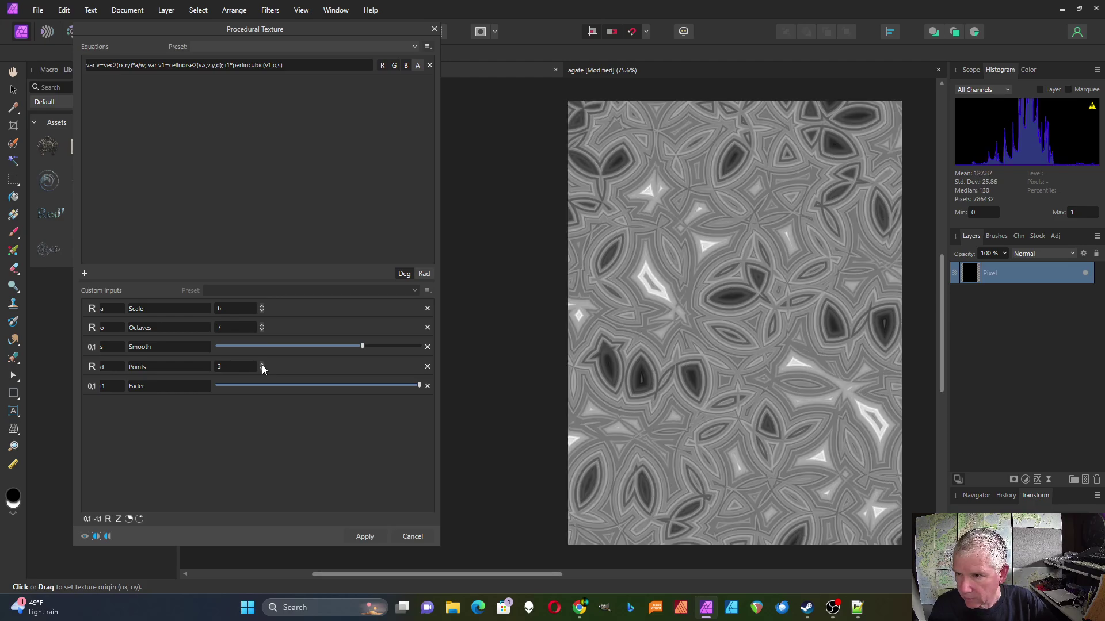
left_click(262, 364)
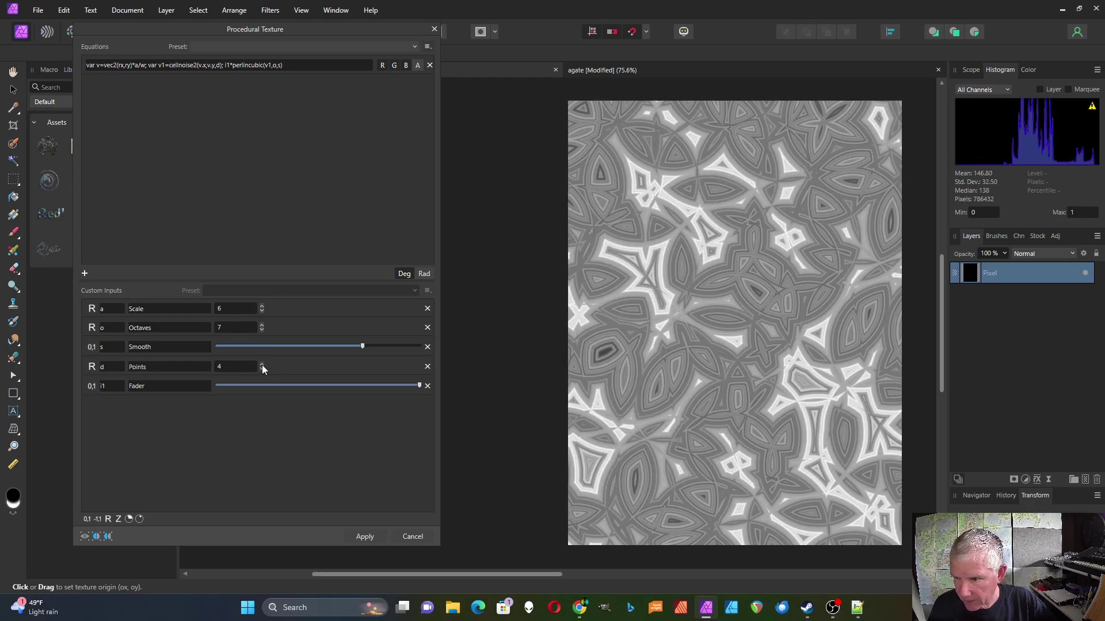
left_click(262, 369)
left_click(262, 369)
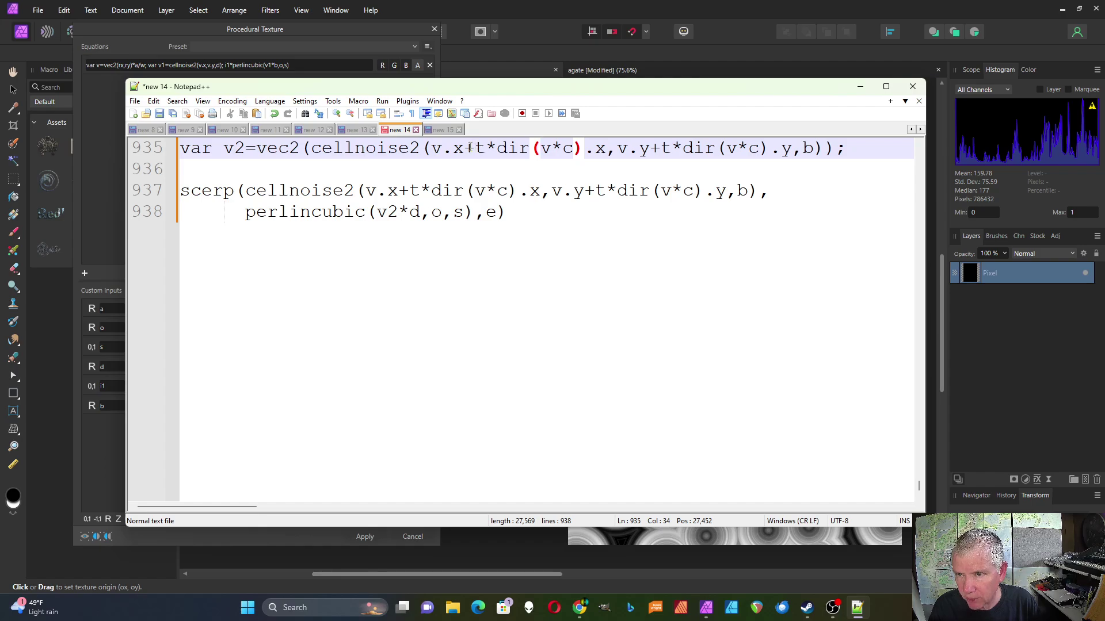
Copy "+t*dir(v*c).x" from the Notepad++ notes, return to the procedural texture and insert it after v.x in the cellnoise2 call.
left_click_drag(464, 148, 607, 148)
key("ctrl+c")
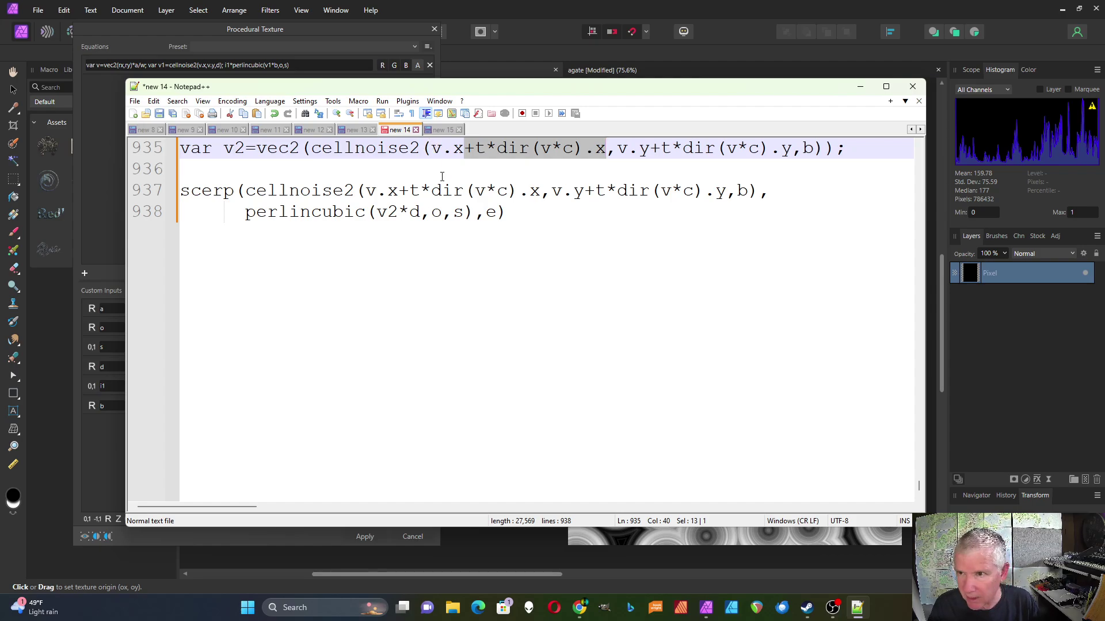
left_click(448, 5)
left_click(218, 64)
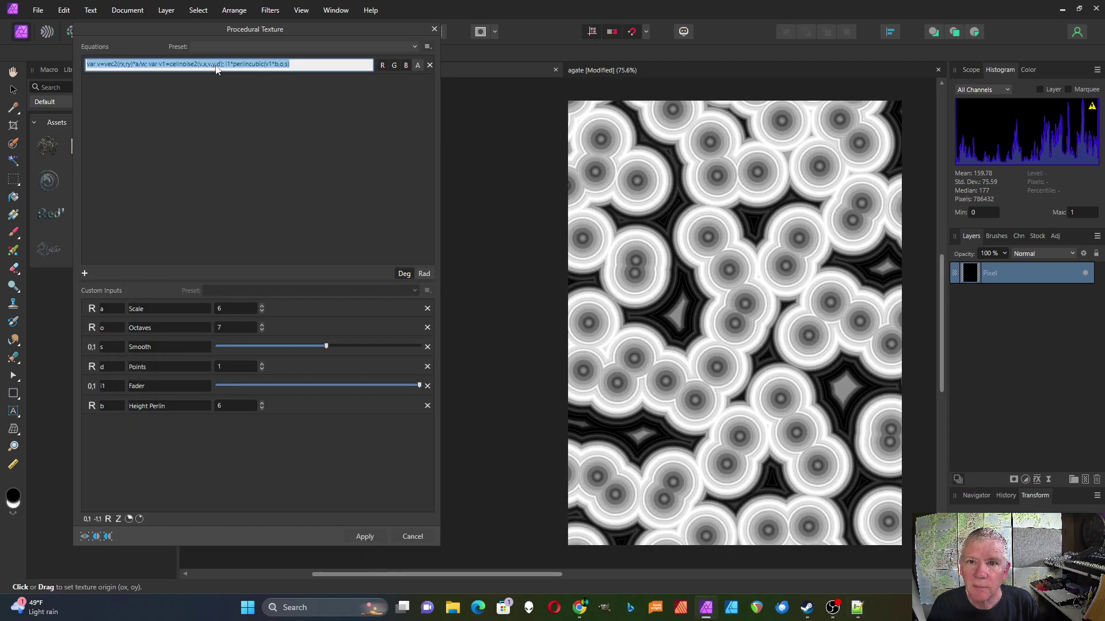
left_click(208, 65)
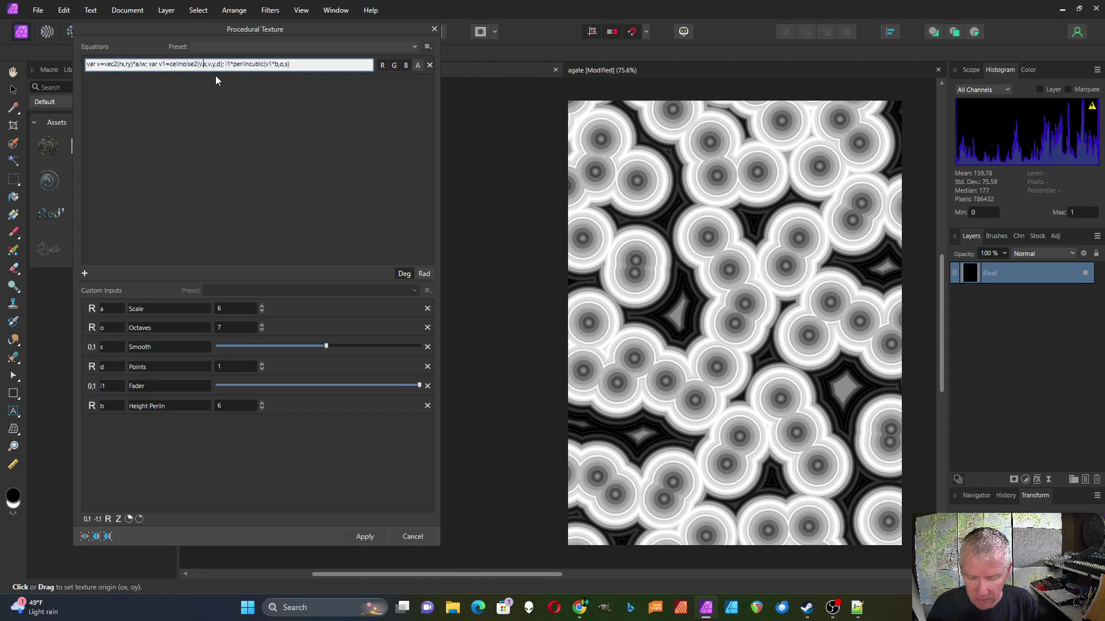
key("ctrl+v")
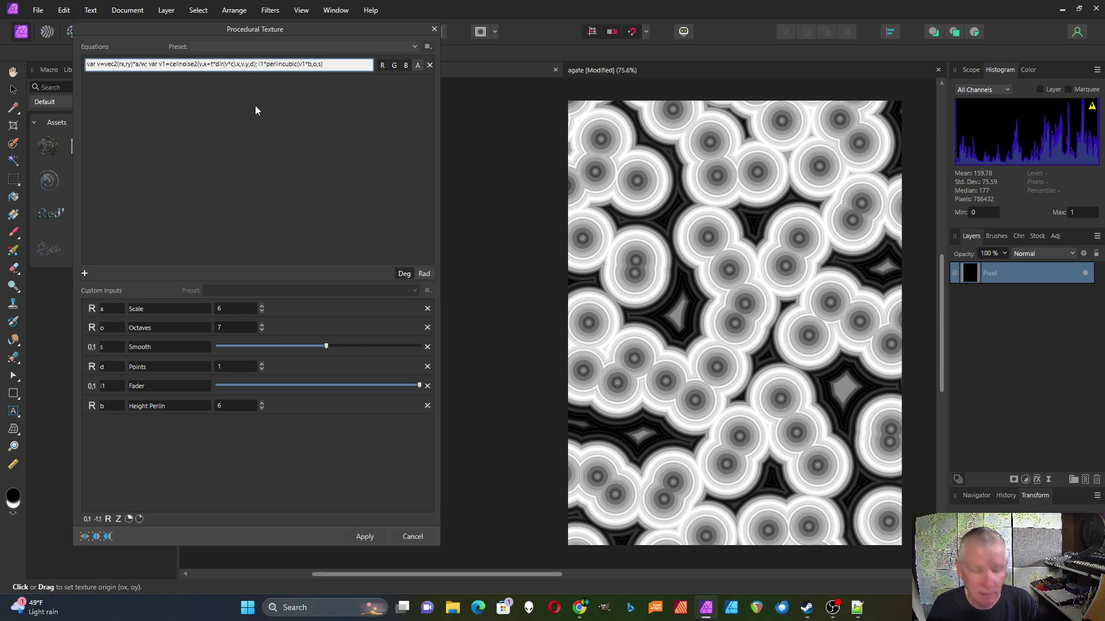
Add "+t*dir(v*c).y" after v.y in the cellnoise2 call and commit the equation.
key("ctrl+v")
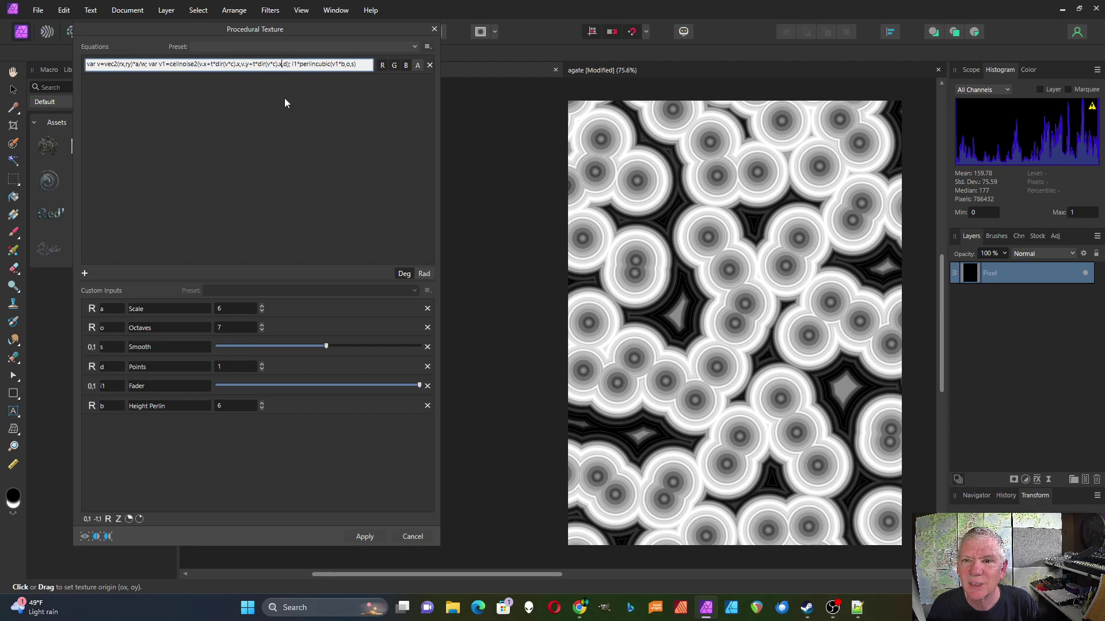
key("BackSpace")
type("y")
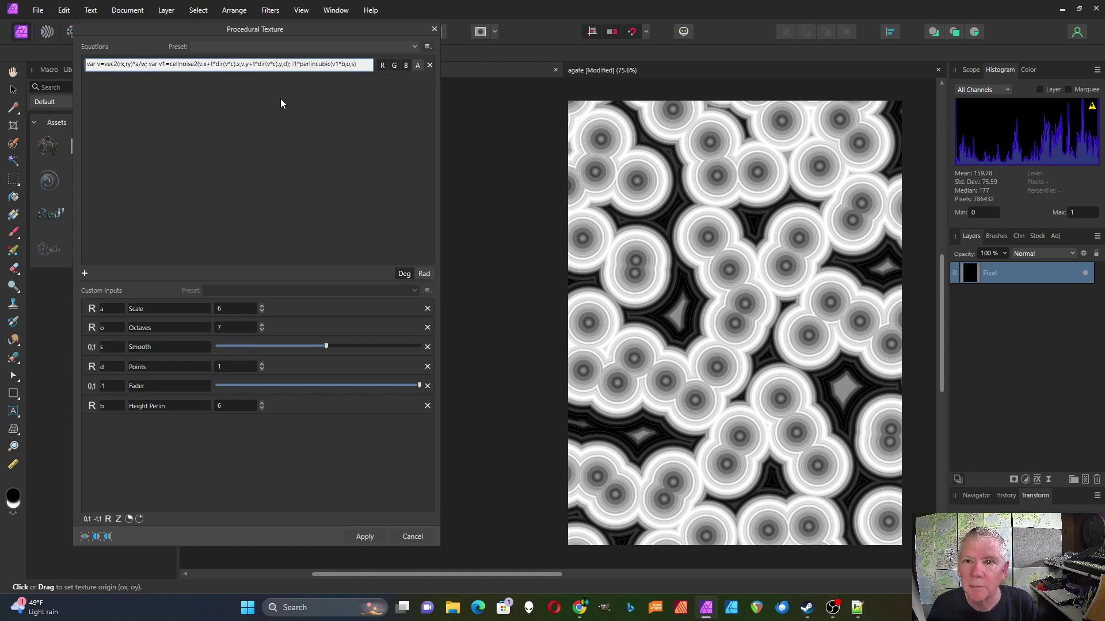
key("Return")
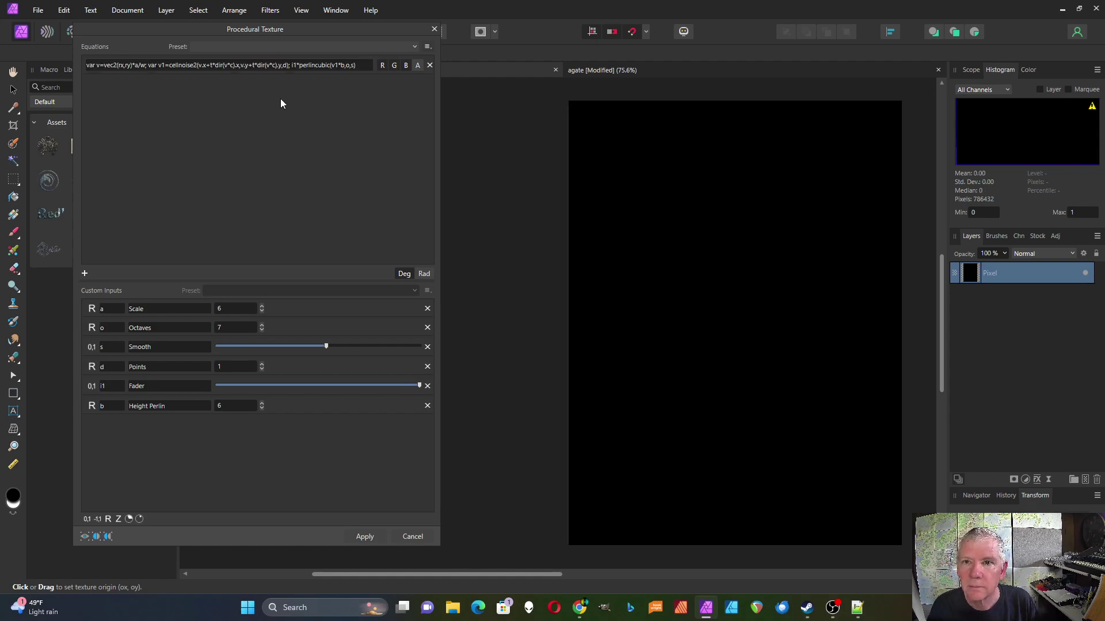
Add a real-number custom input c set to 3 and a 0-to-1 custom input named t.
left_click(108, 520)
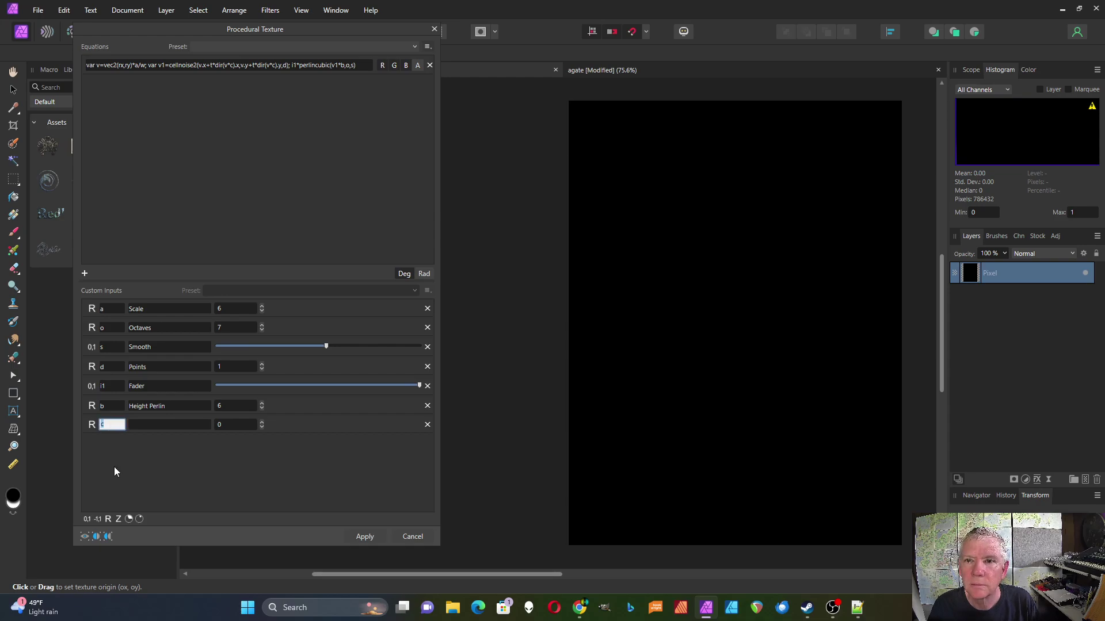
left_click(262, 423)
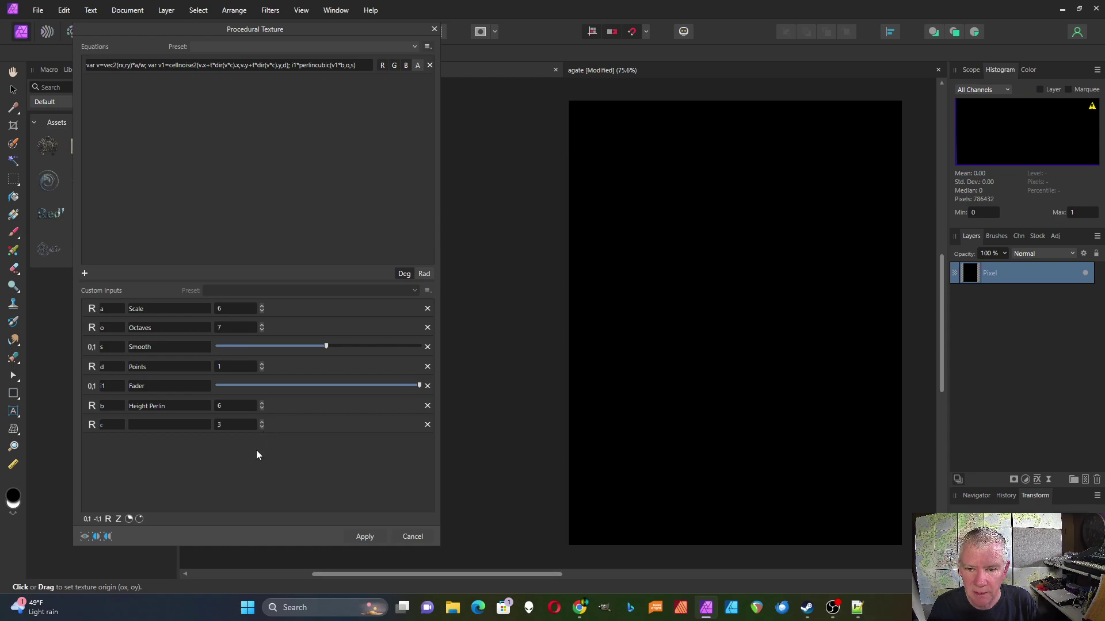
left_click(87, 518)
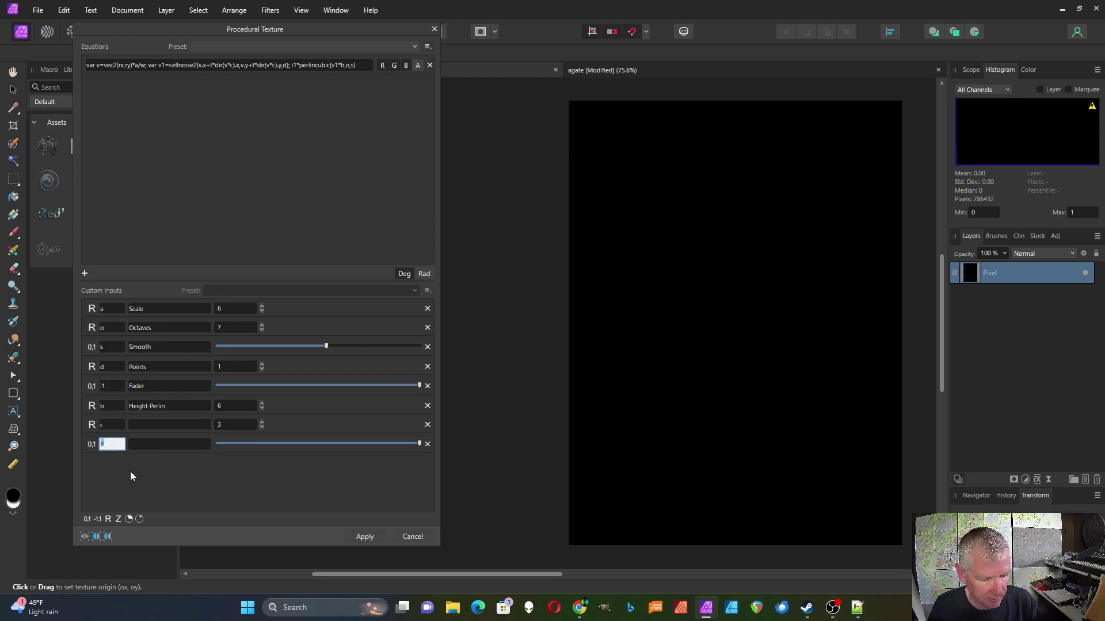
type("t")
key("Return")
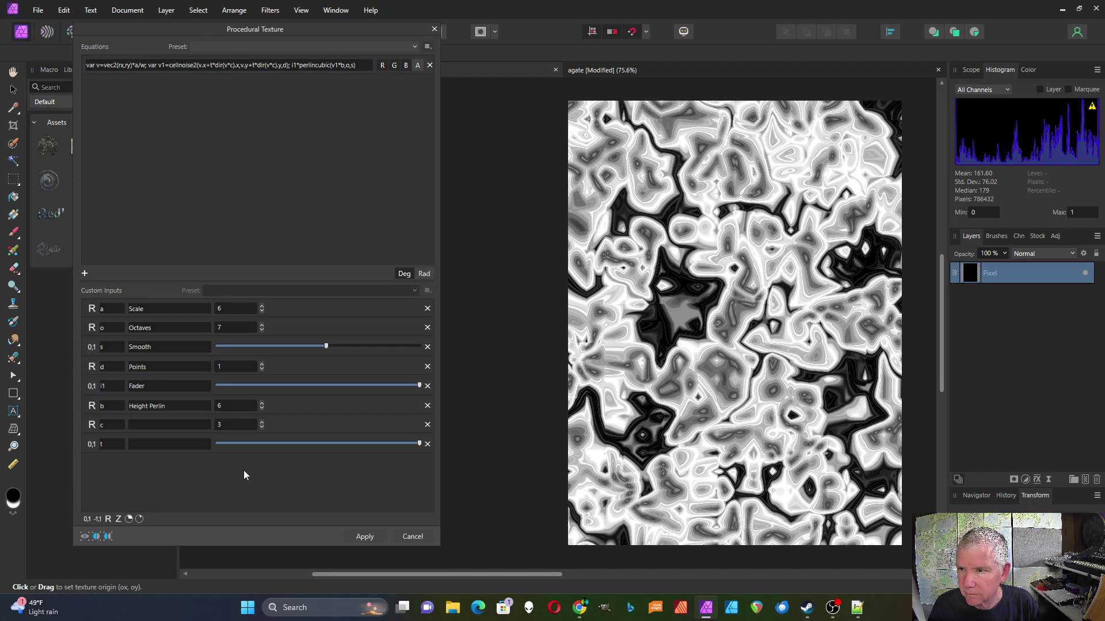
Describe custom input t as "Turbulence" and c as "Turb Scale".
left_click(155, 449)
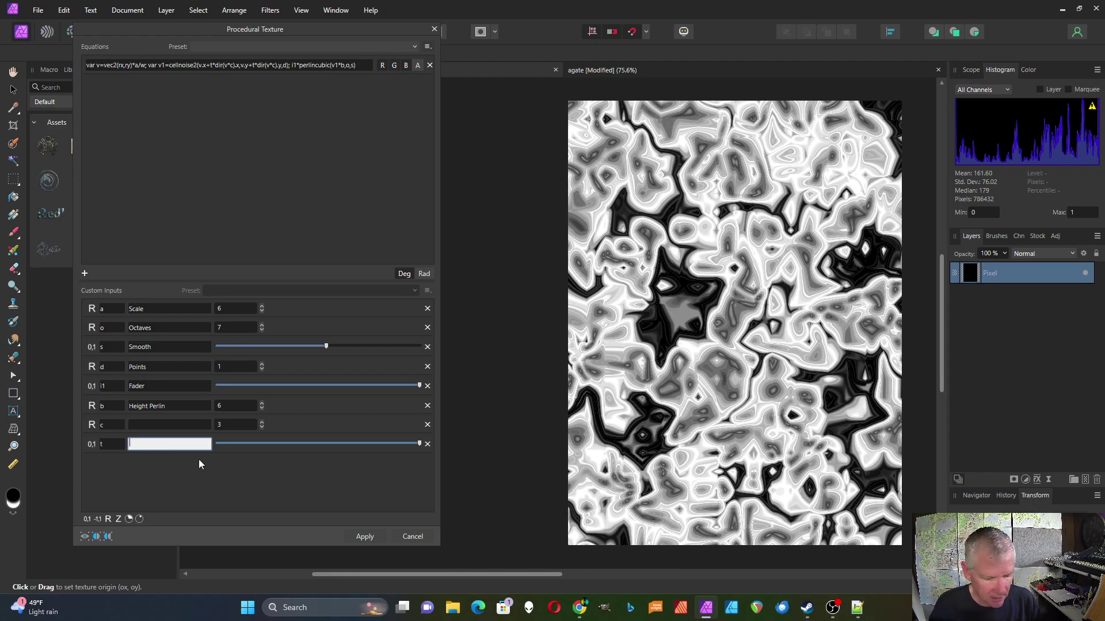
type("Turb")
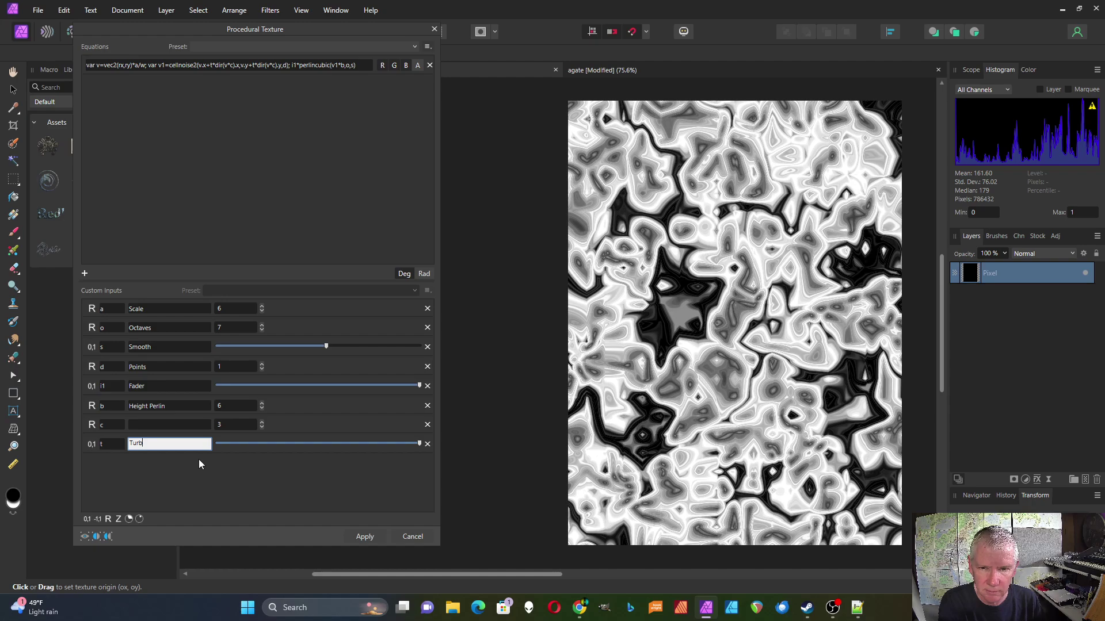
type("ulence")
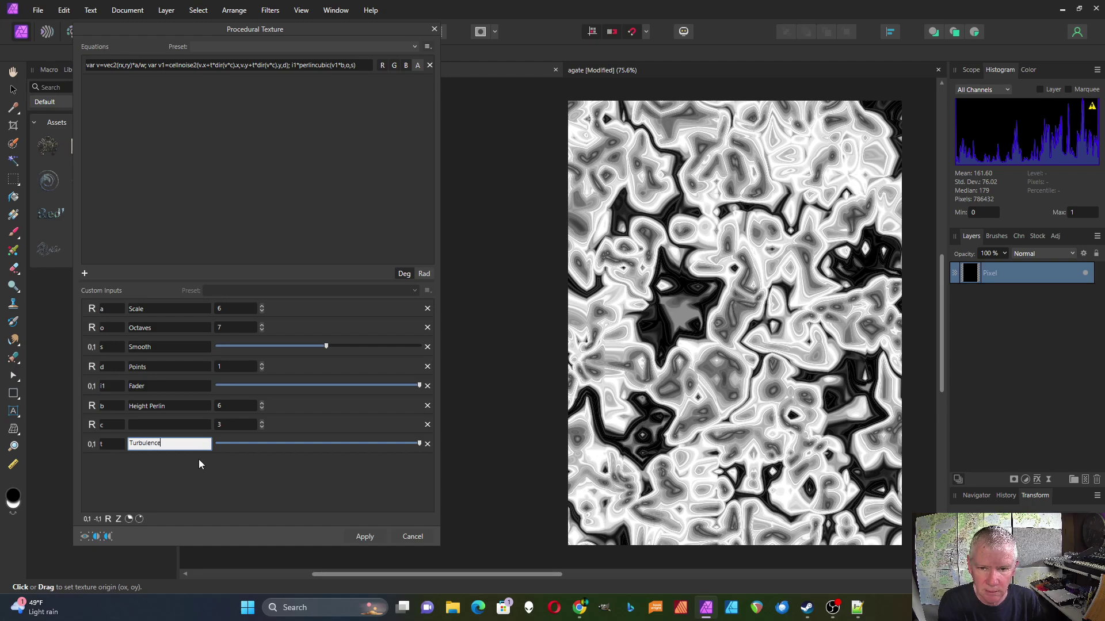
left_click(179, 427)
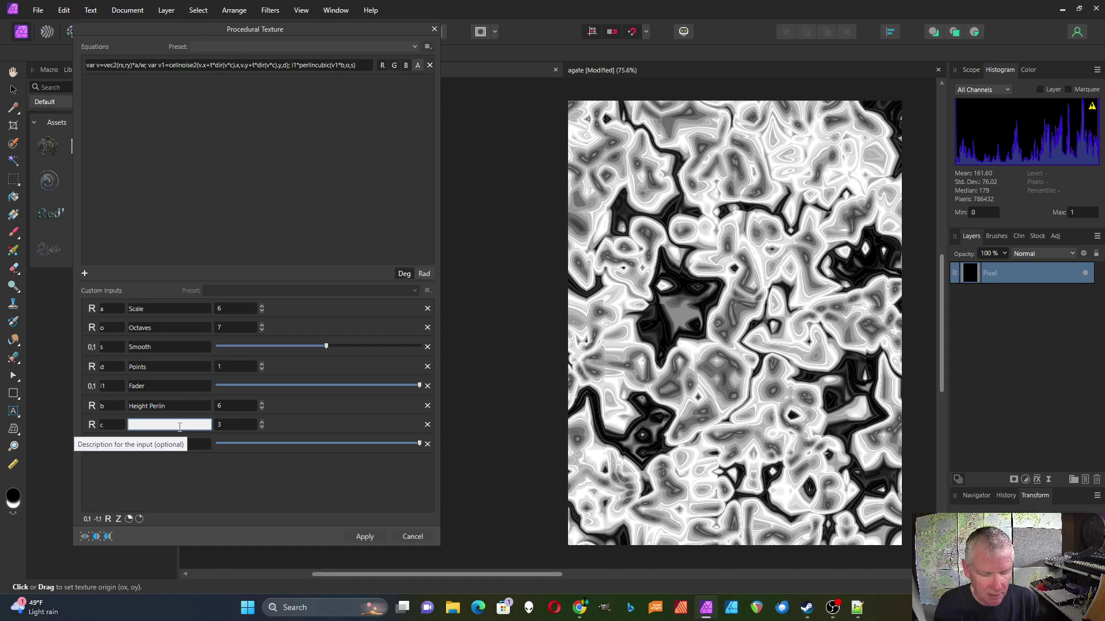
type("Turb")
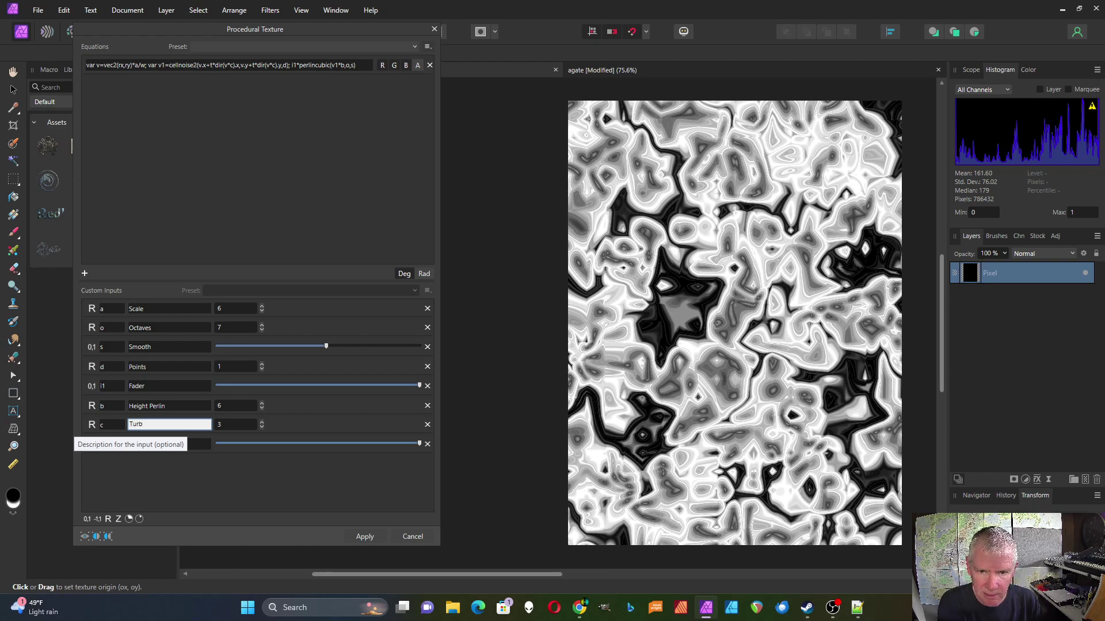
type(" Scale")
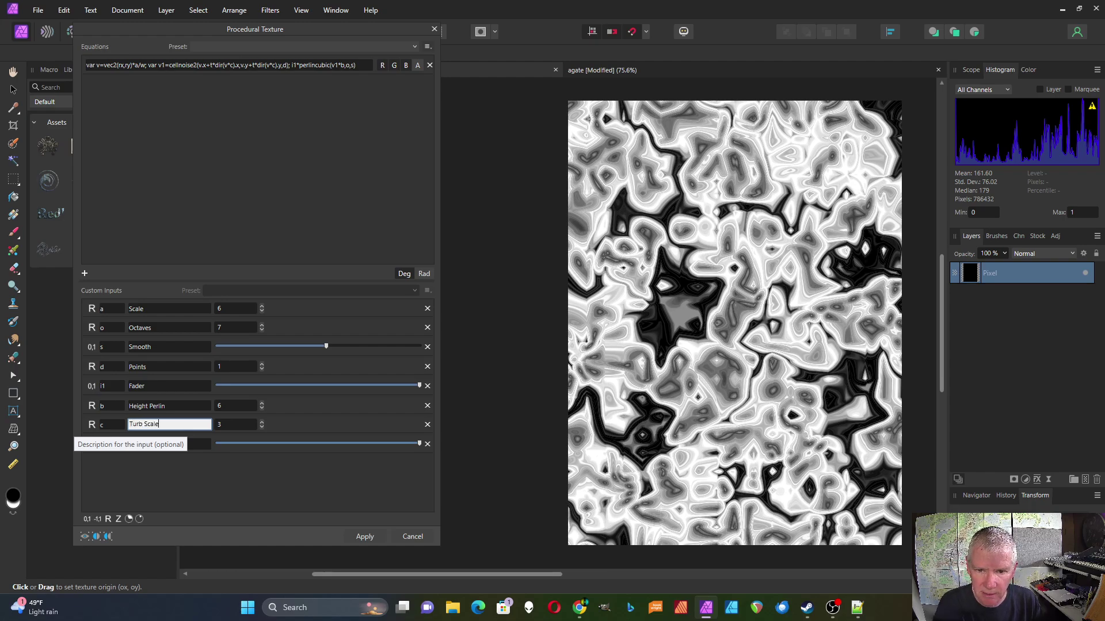
left_click(225, 482)
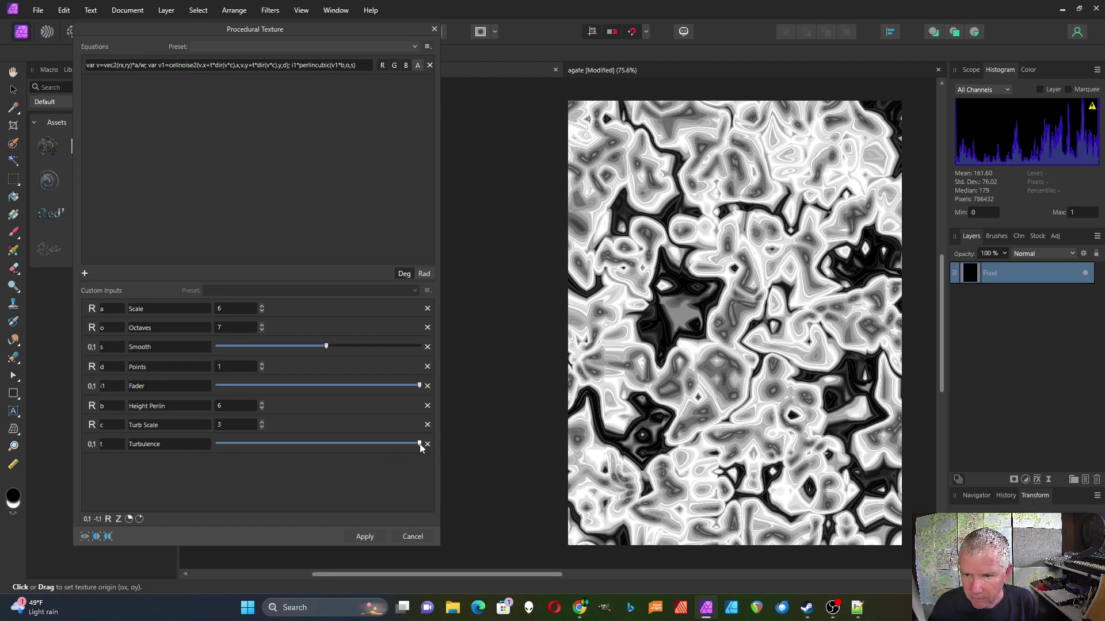
Lower Turbulence to about one third of its range and raise Turb Scale to 8.
left_click_drag(420, 443, 284, 452)
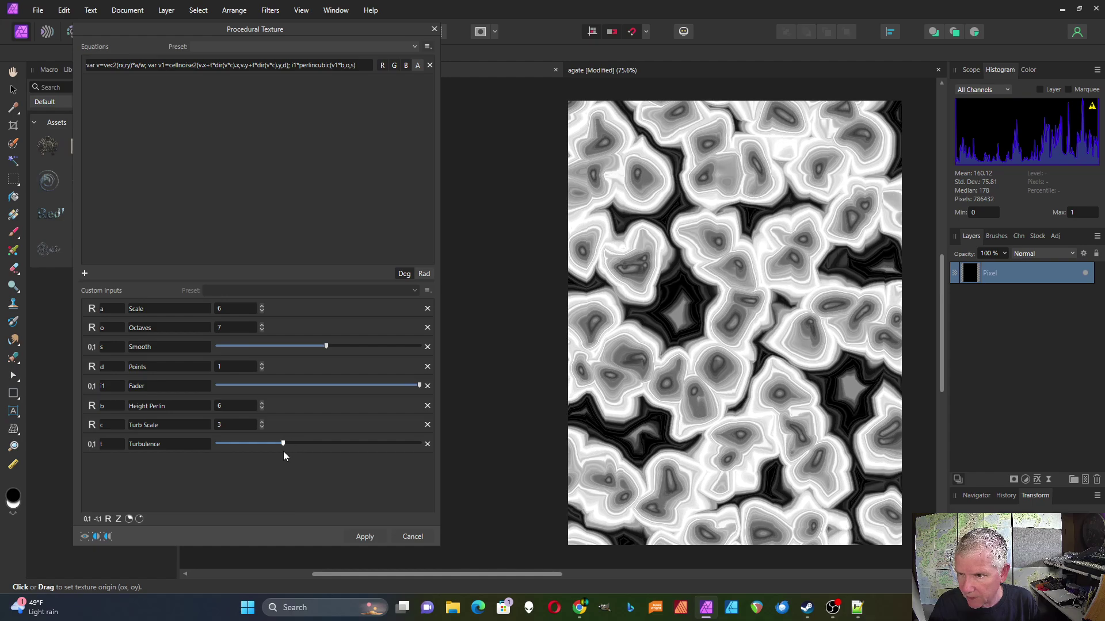
left_click(262, 421)
left_click(262, 421)
left_click(262, 421)
left_click(262, 421)
left_click(262, 422)
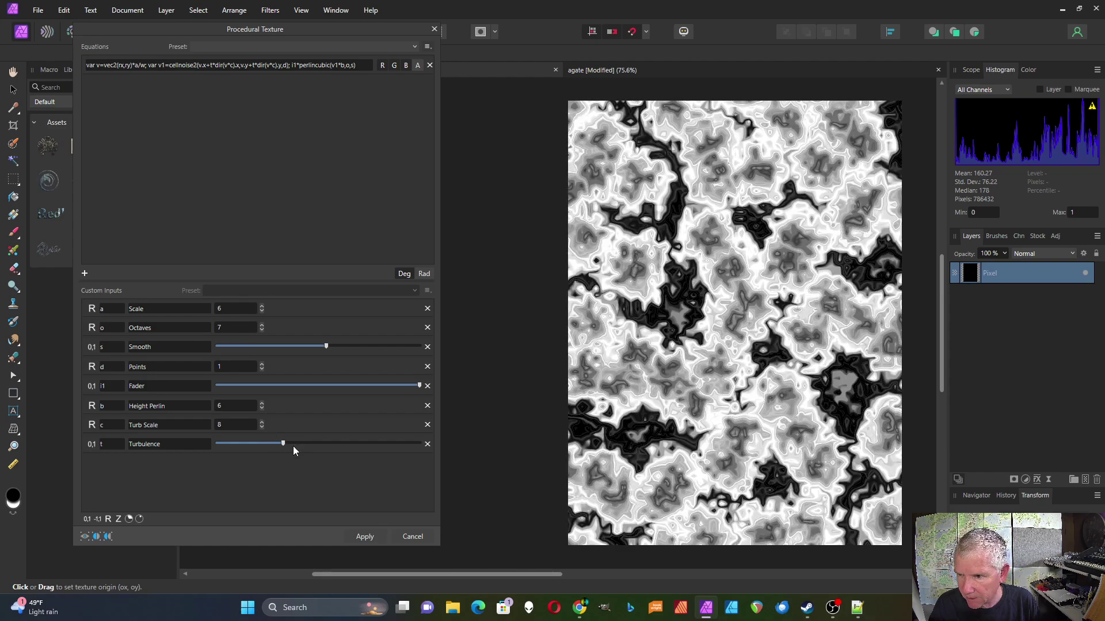
Reduce Turbulence to about one eighth of its range and lower Turb Scale to 1.
left_click_drag(284, 444, 243, 447)
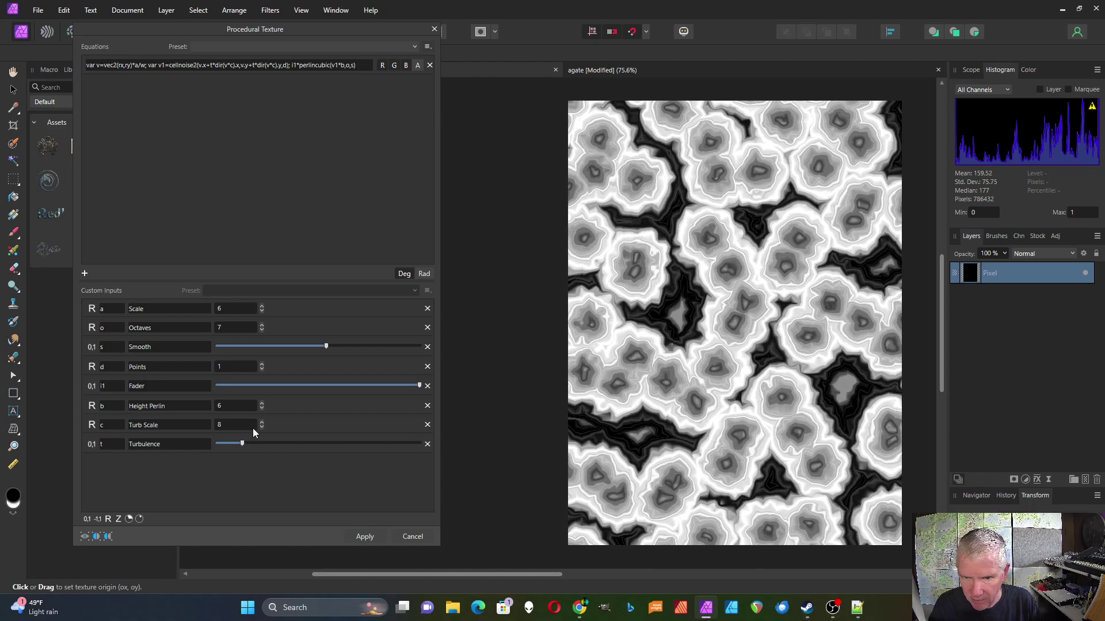
left_click(261, 427)
left_click(261, 427)
left_click(262, 427)
left_click(261, 427)
left_click(262, 427)
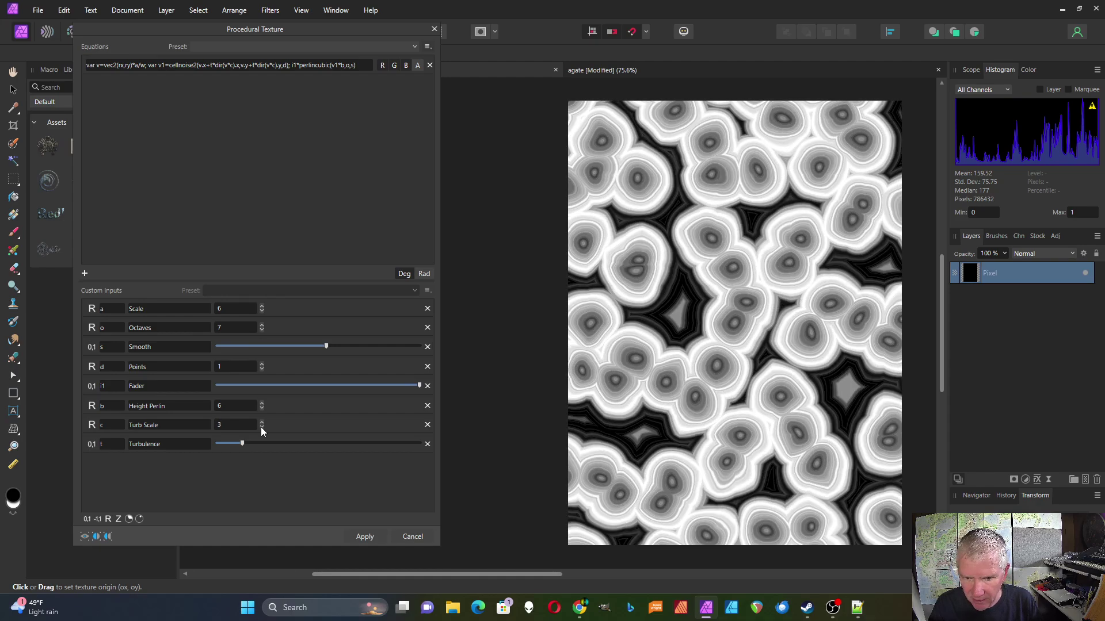
left_click(262, 427)
left_click(261, 427)
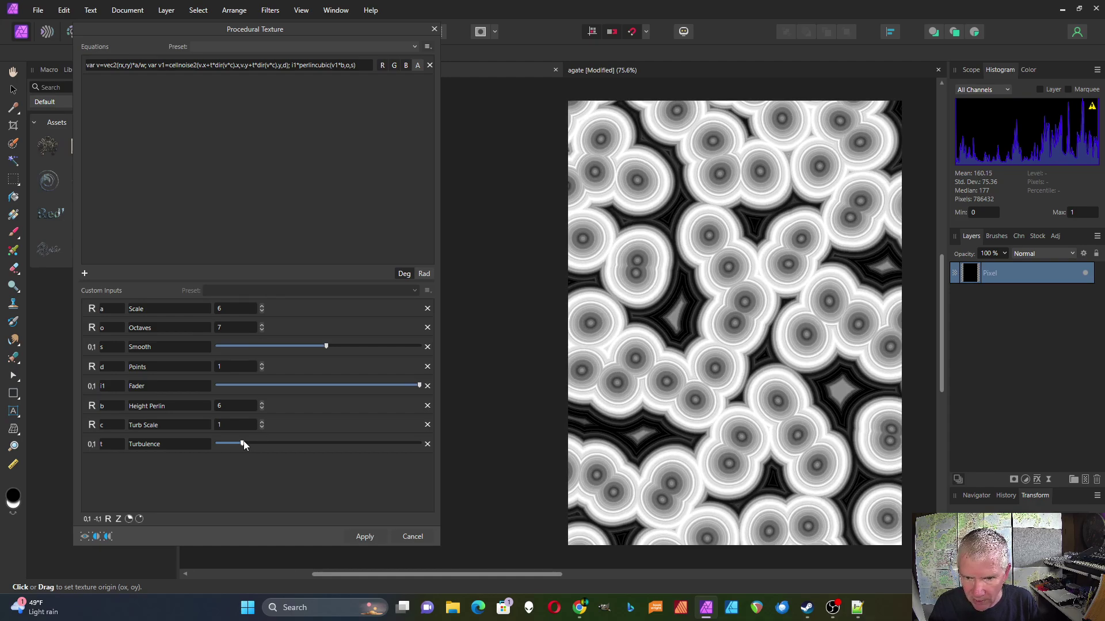
Raise Turbulence to about half of its range and set Scale to 3.
left_click_drag(244, 444, 320, 447)
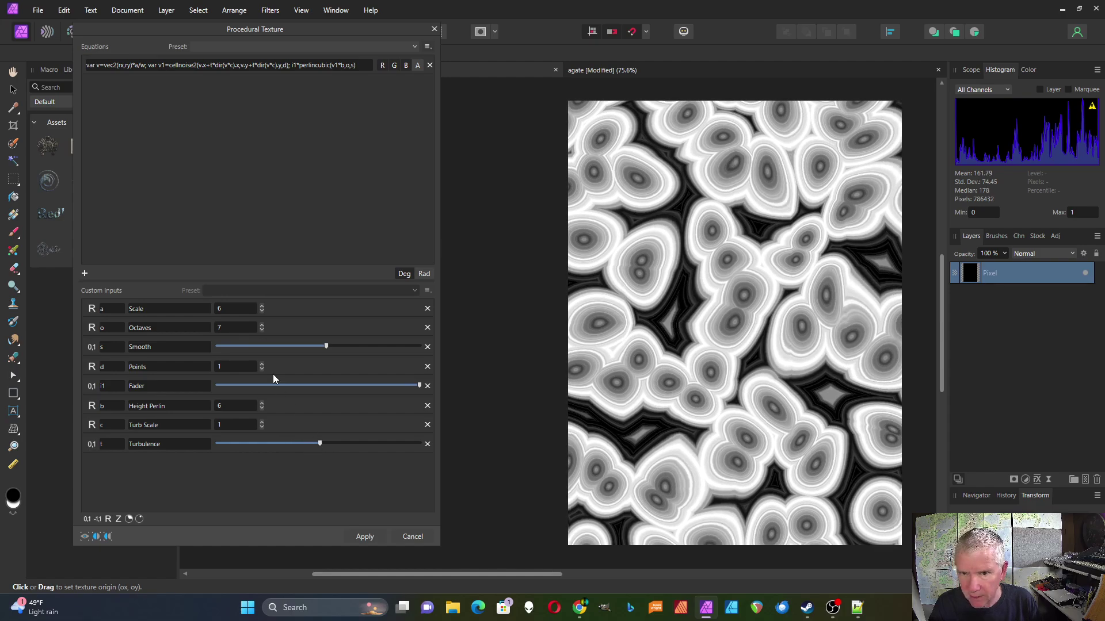
left_click(262, 311)
left_click(261, 310)
left_click(262, 311)
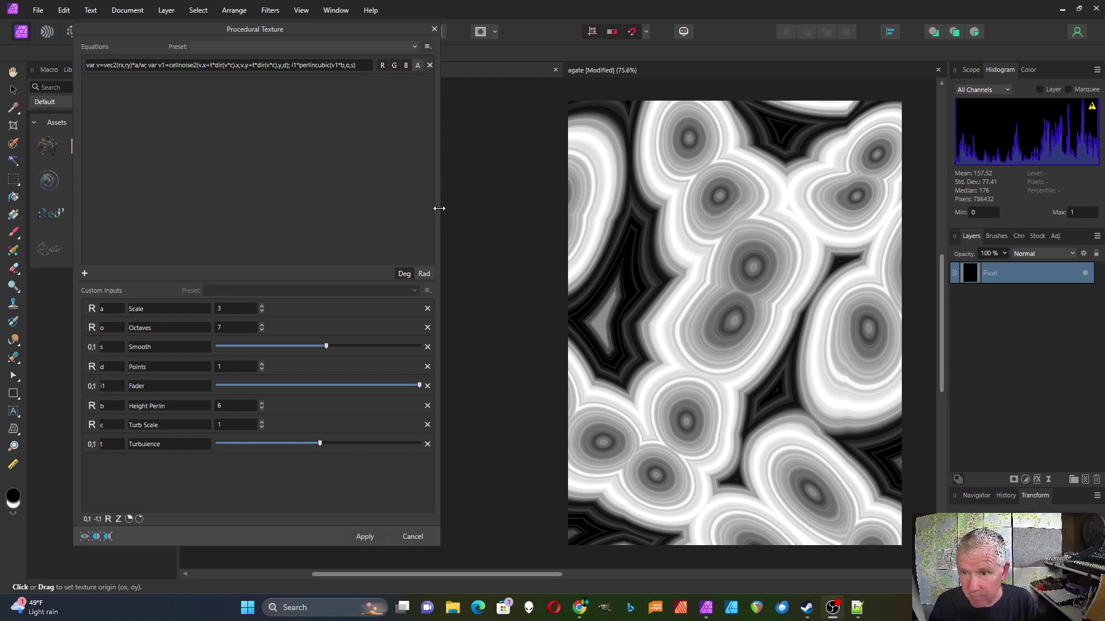
Append a comma and a copy of cellnoise2(v.x+t*dir(v*c).x,v.y+t*dir(v*c).y,d) after the perlincubic term of the equation.
left_click_drag(439, 208, 779, 210)
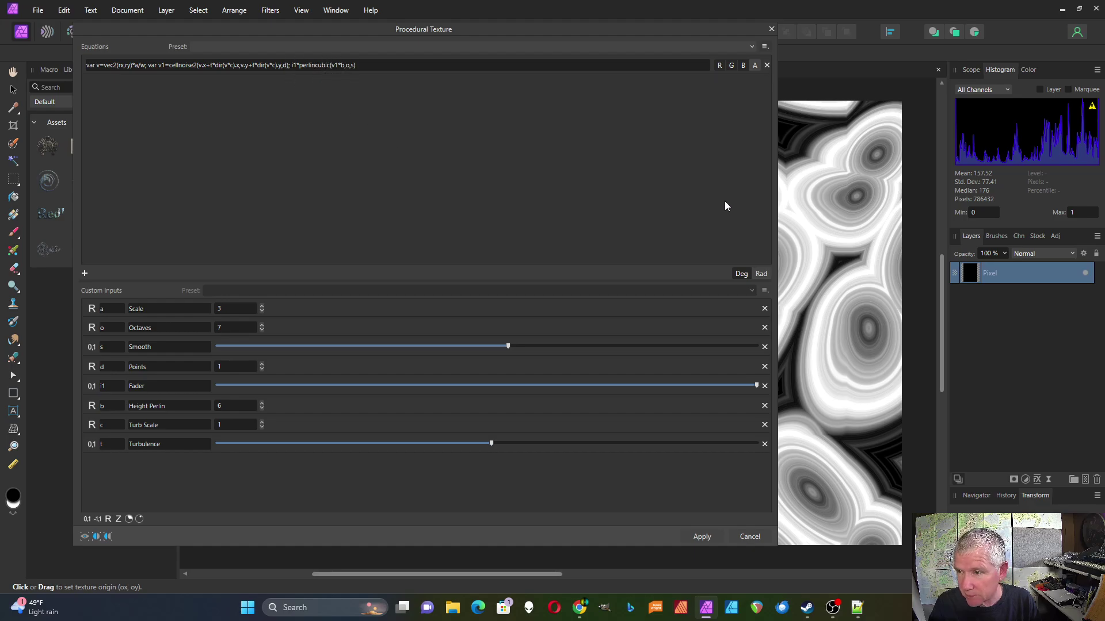
left_click(168, 64)
left_click_drag(170, 64, 229, 73)
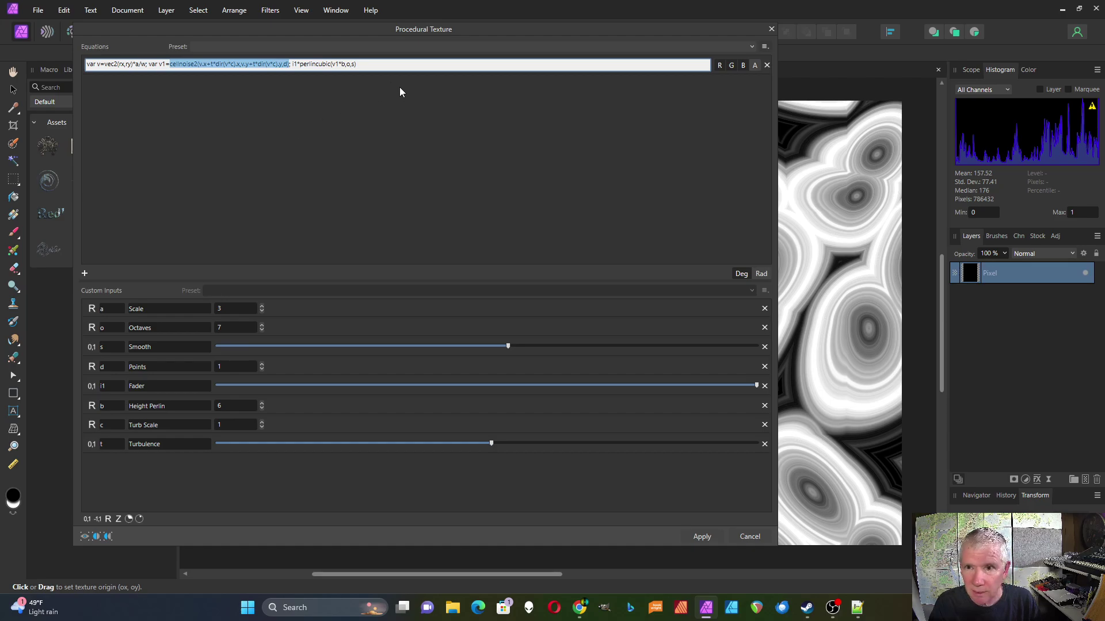
left_click(376, 65)
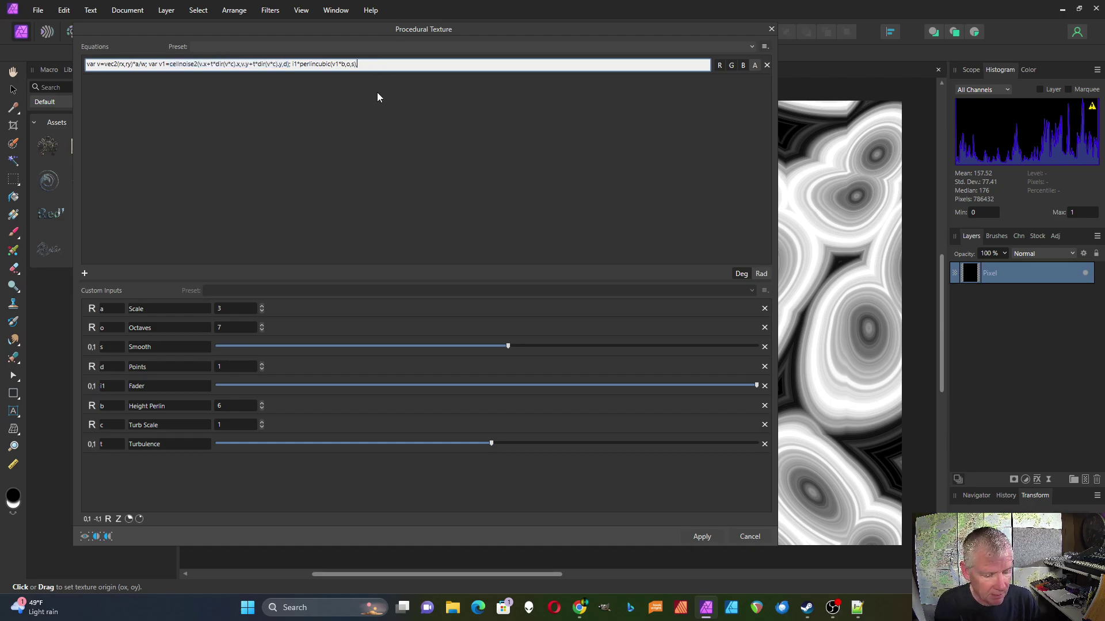
type(",")
type("cellnoise2(v.x+t*dir(v*c).x,v.y+t*dir(v*c).y,d)")
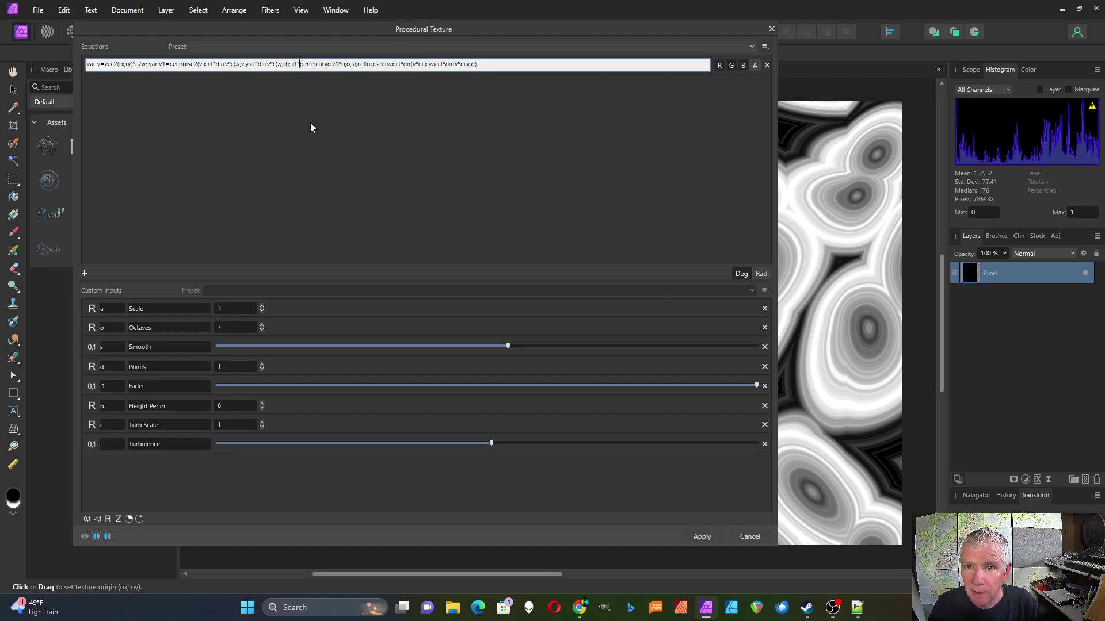
Wrap the perlincubic and cellnoise2 terms in a scerp() function after i1*, with f as its third argument.
type("(")
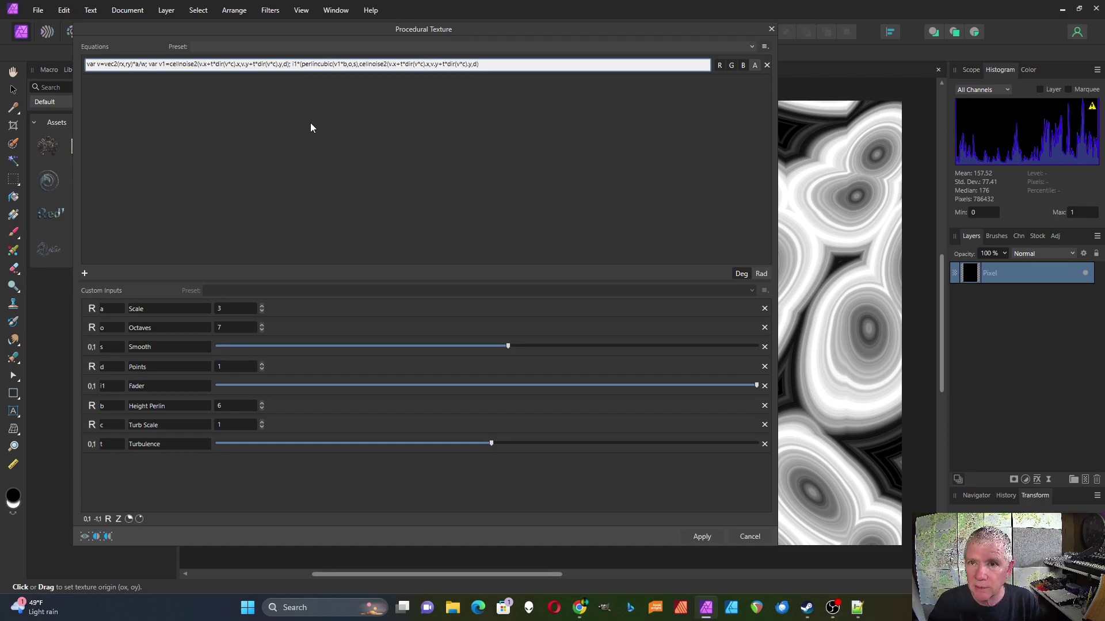
type("scerp")
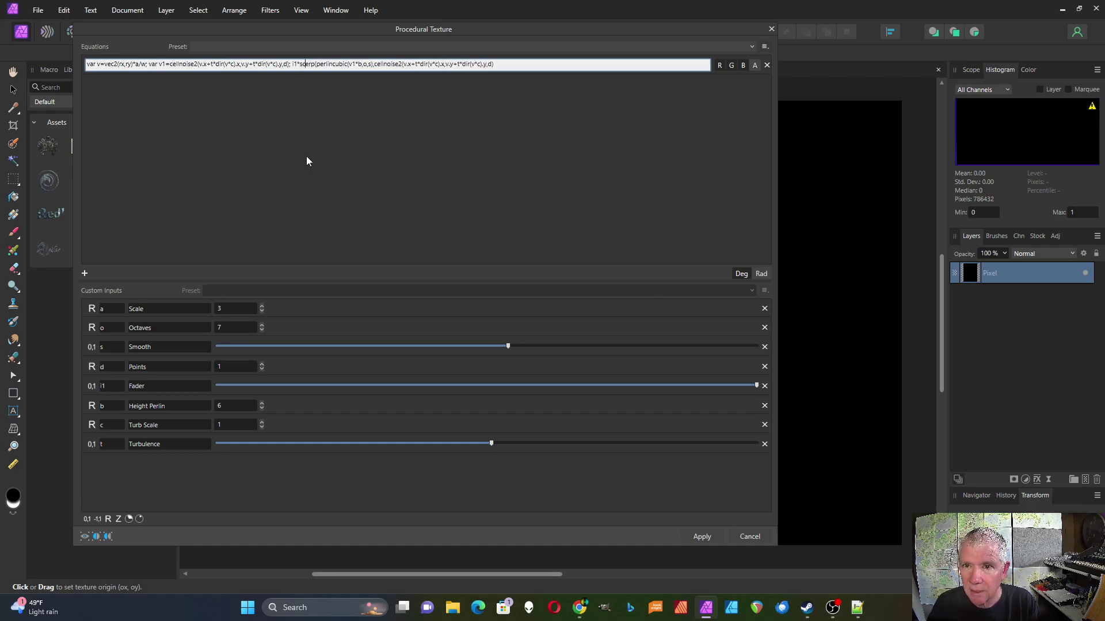
key("Return")
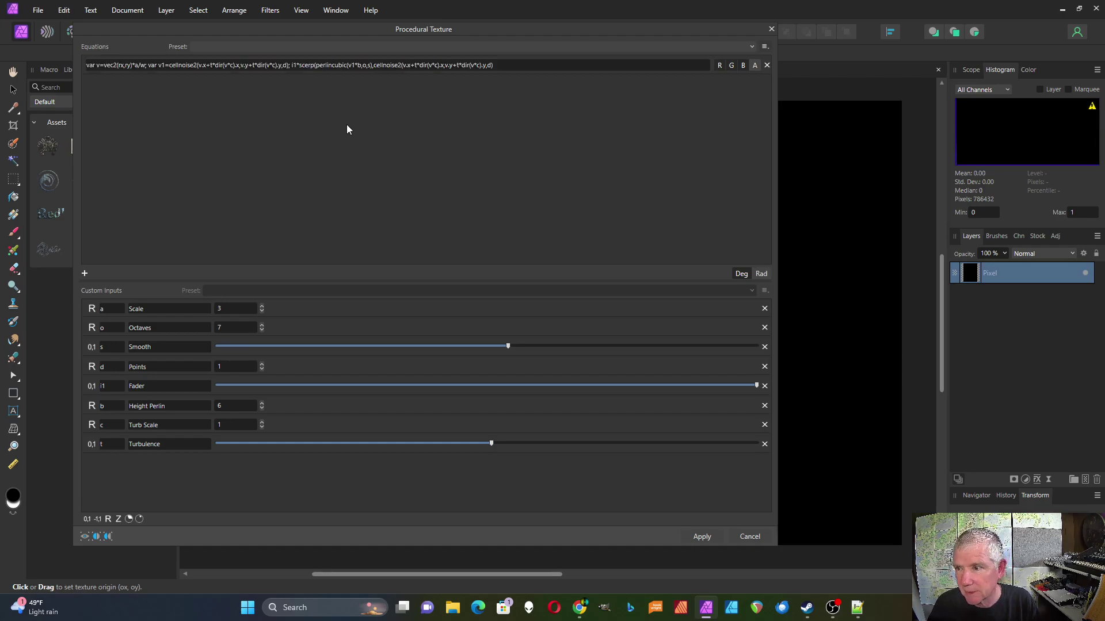
left_click(496, 67)
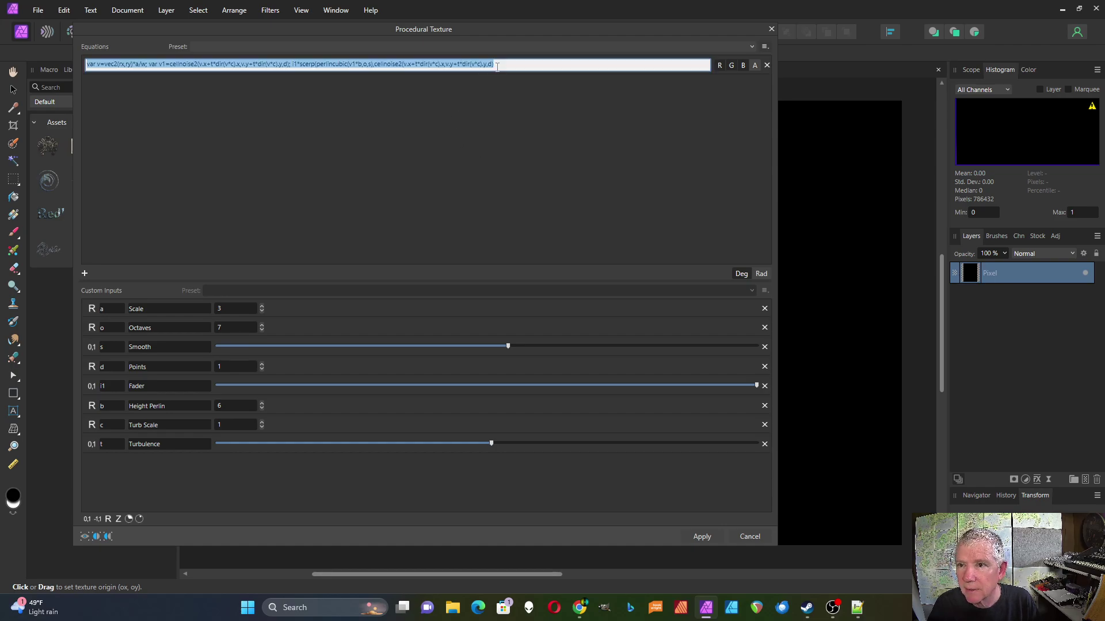
left_click(496, 67)
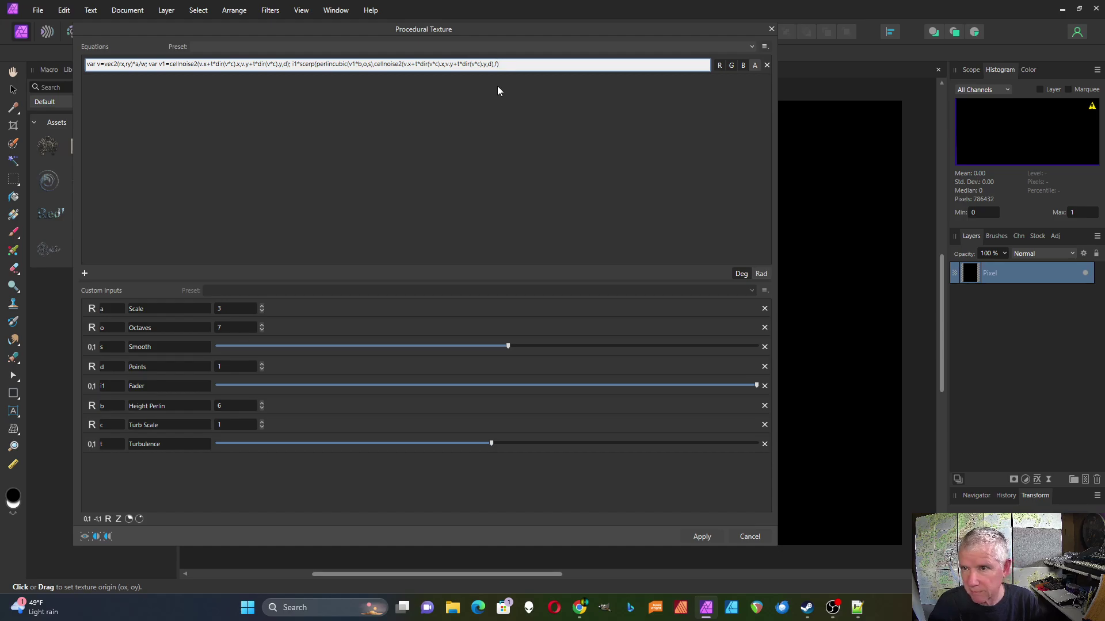
type(")")
key("Return")
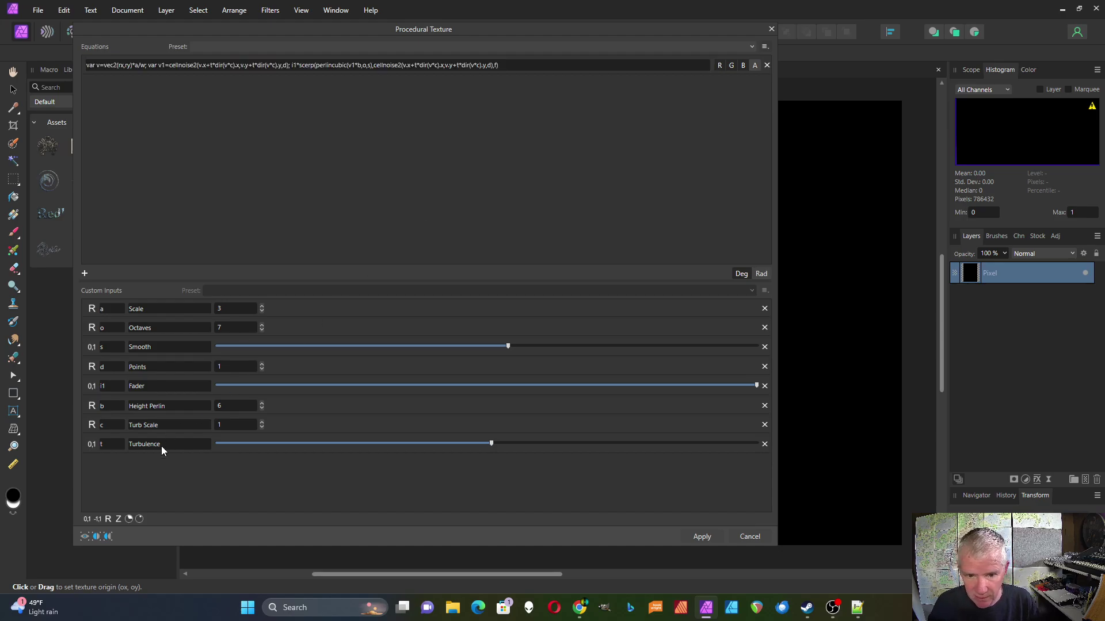
Add a 0-to-1 custom input named f and set it to about 65 percent of its range.
left_click(89, 519)
left_click(109, 466)
type("f")
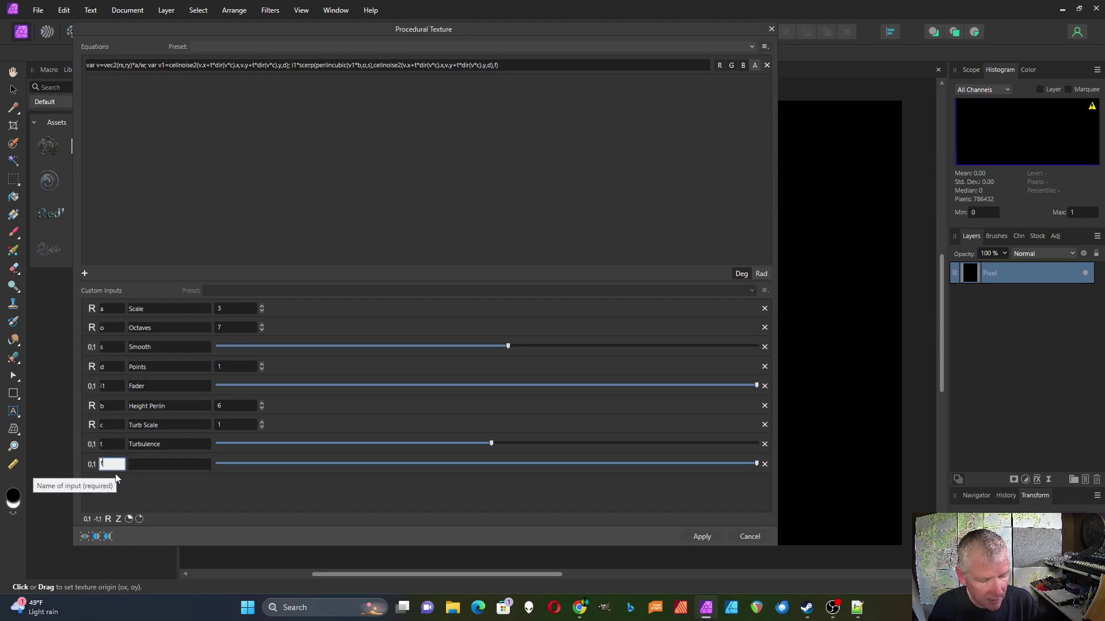
key("Return")
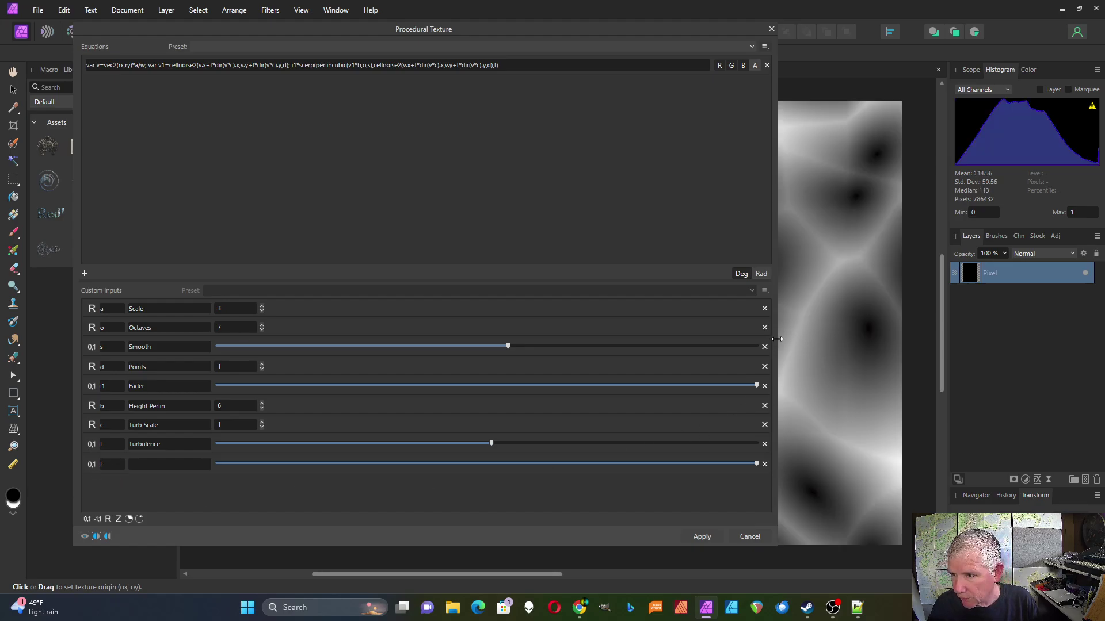
left_click_drag(777, 340, 498, 345)
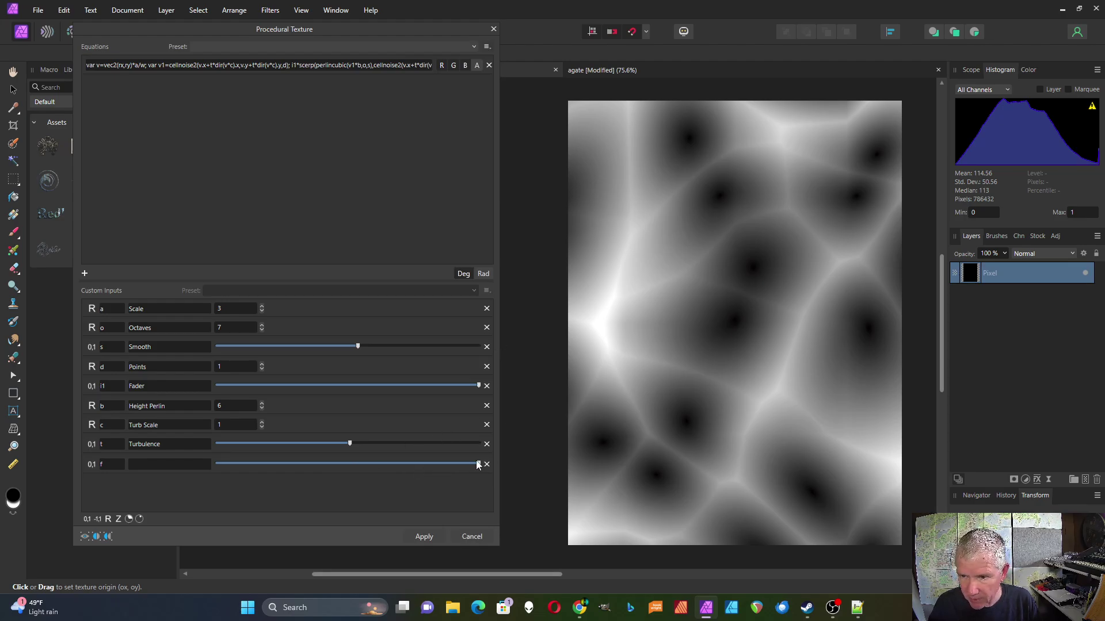
left_click_drag(477, 465, 386, 475)
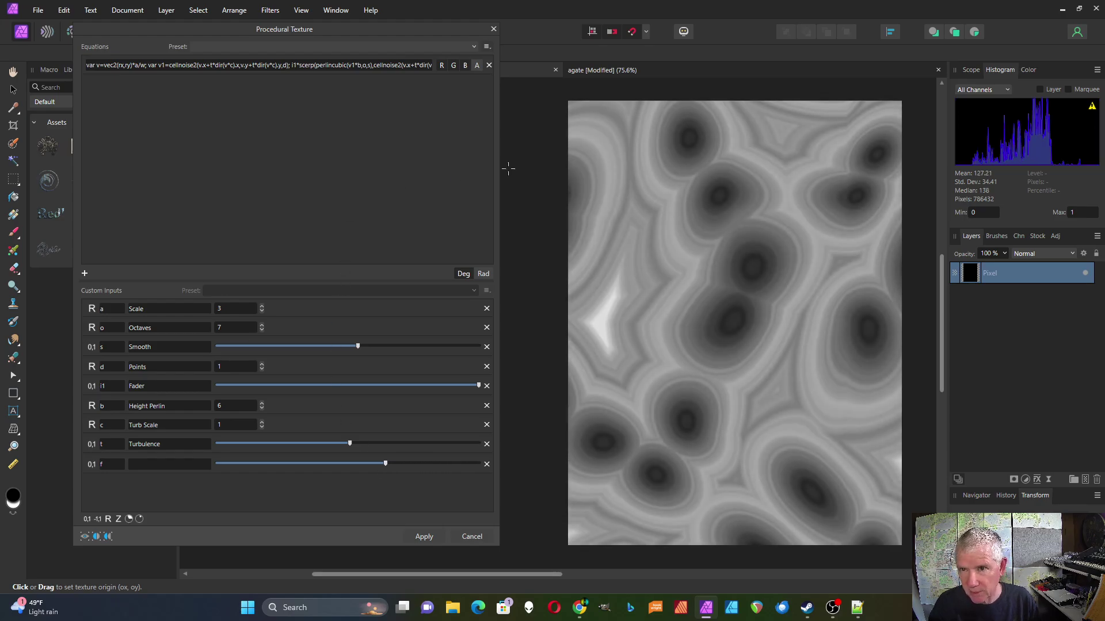
left_click_drag(499, 173, 588, 162)
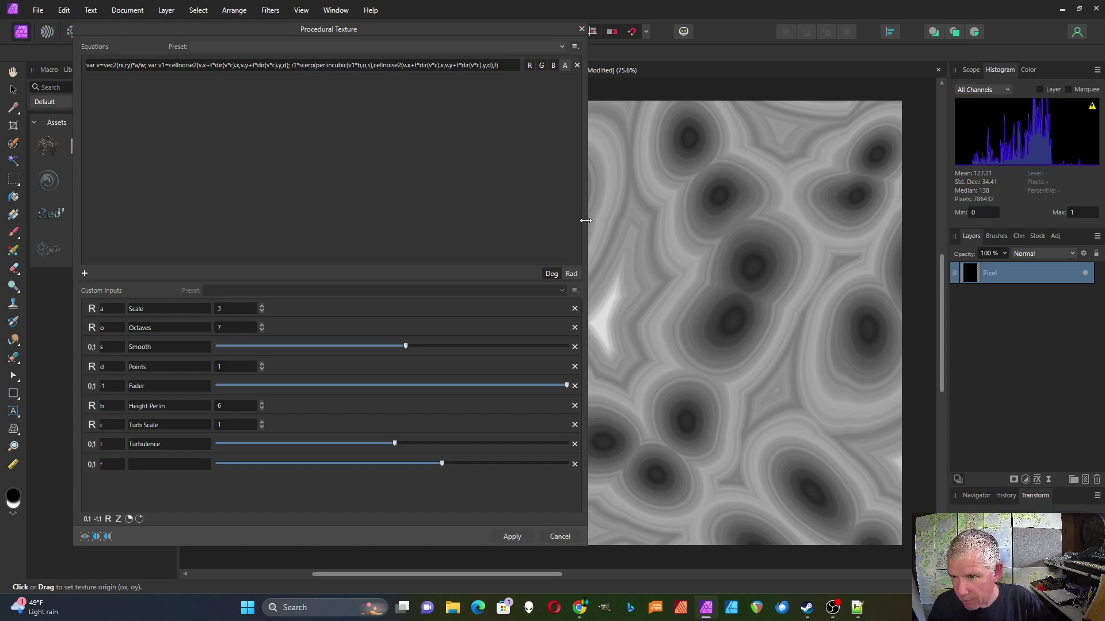
left_click_drag(587, 222, 538, 223)
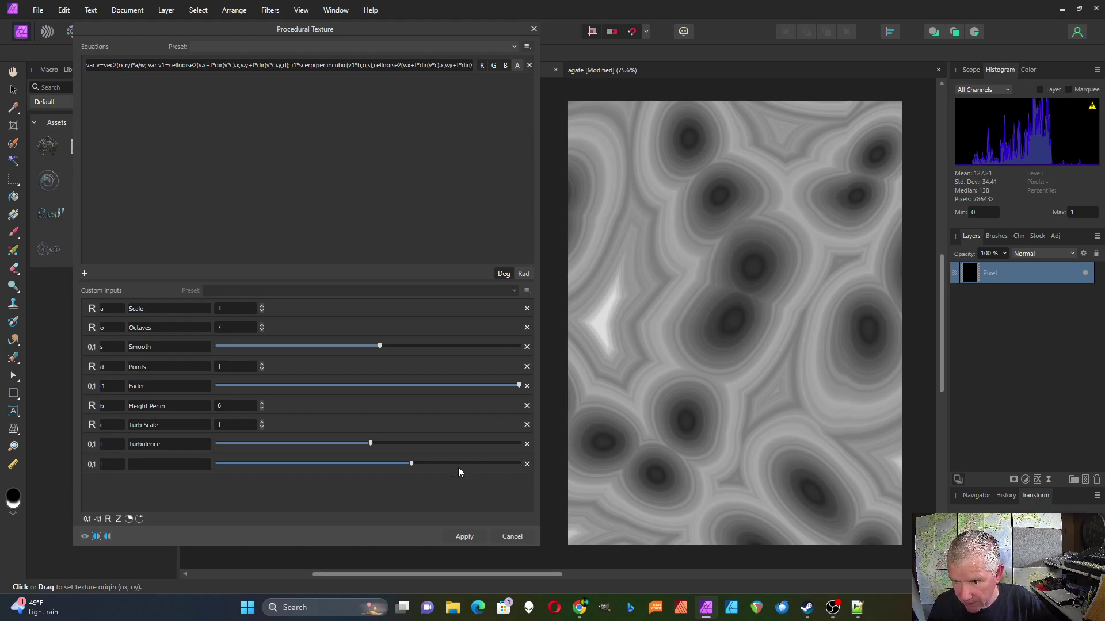
mouse_move(413, 464)
left_mouse_down()
mouse_move(496, 466)
mouse_move(413, 468)
left_mouse_up()
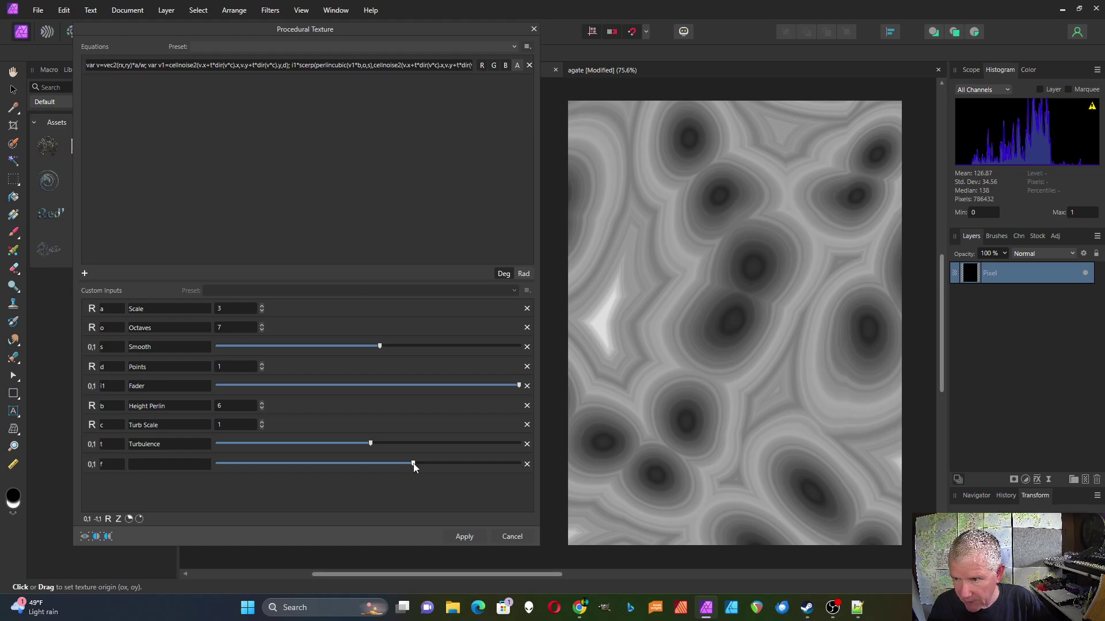
Shrink the equations area to give the custom inputs more room and describe input f as "Mix".
left_click_drag(421, 282, 412, 139)
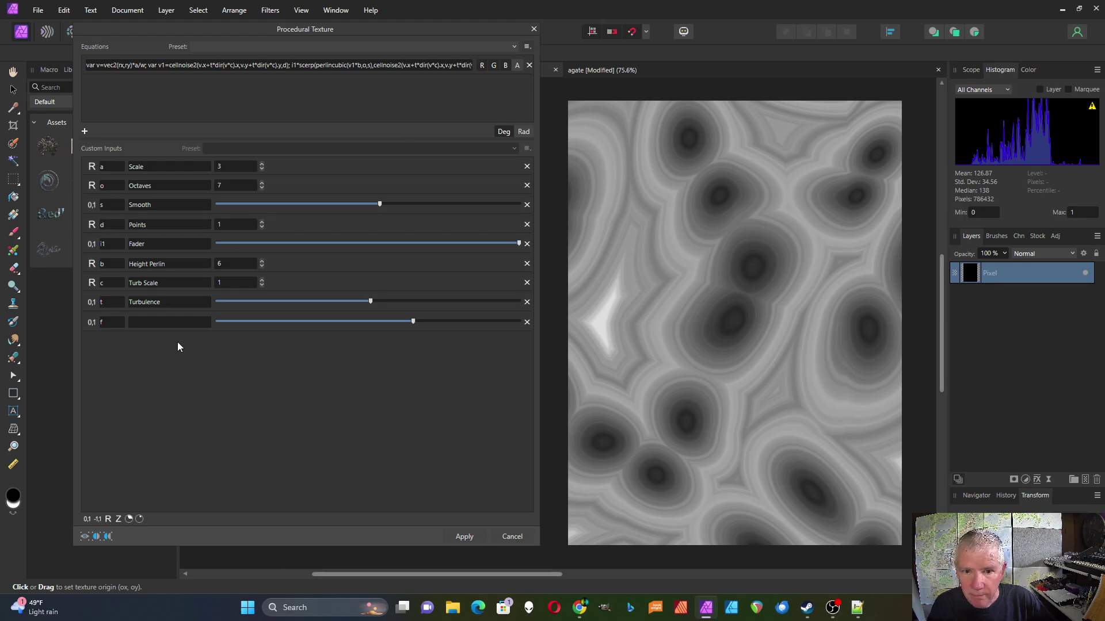
left_click(157, 325)
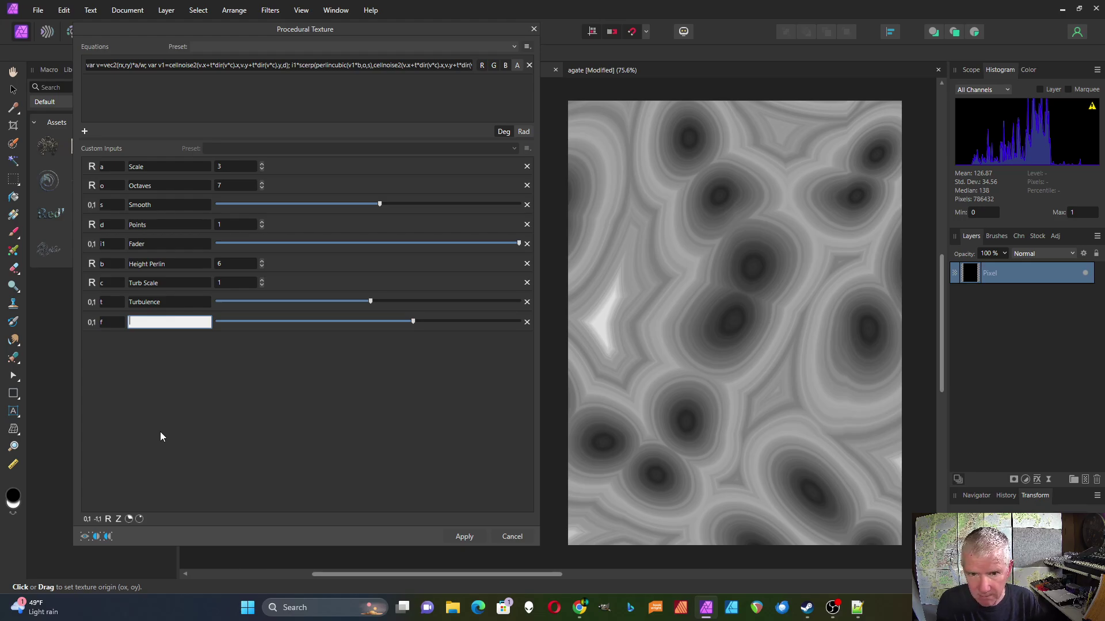
type("Mix")
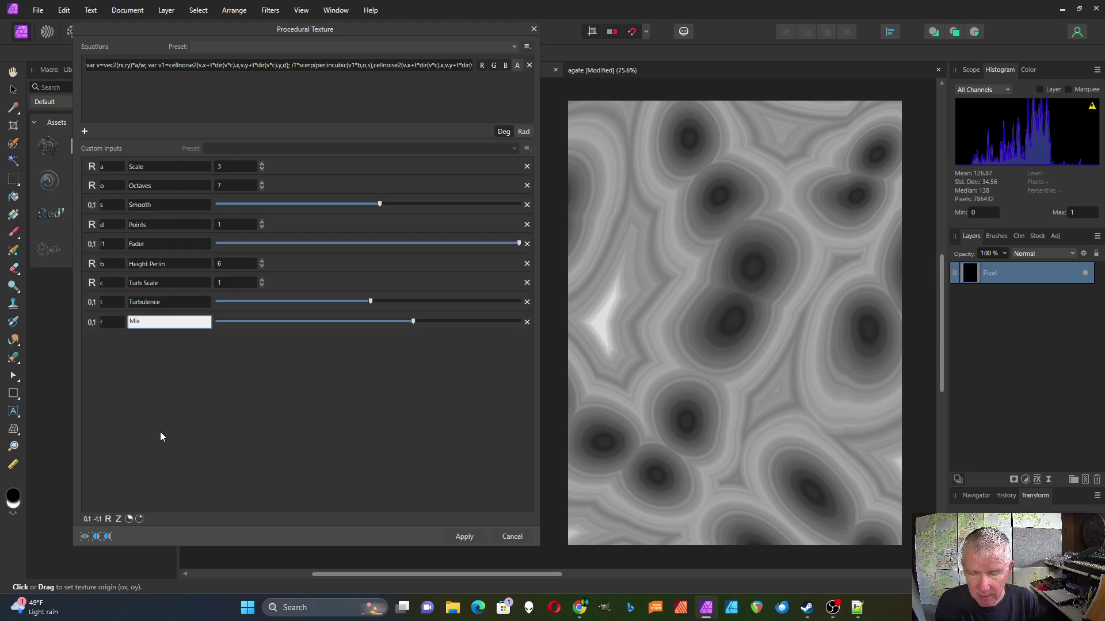
key("Return")
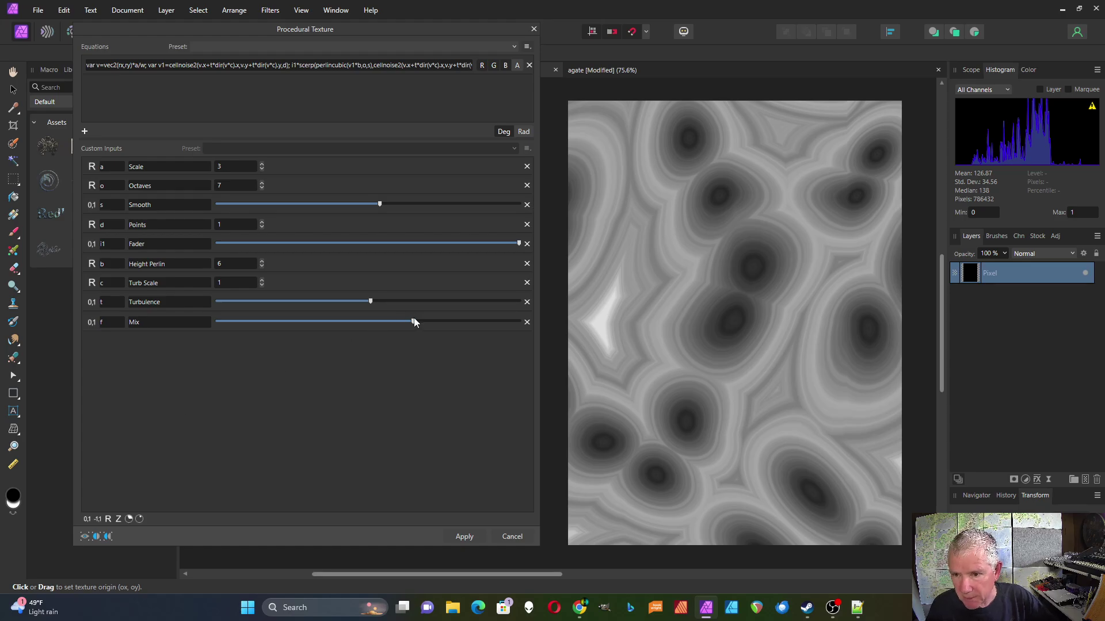
Adjust Mix to about 63 percent and Fader to about 83 percent of their ranges.
left_click_drag(413, 322, 453, 332)
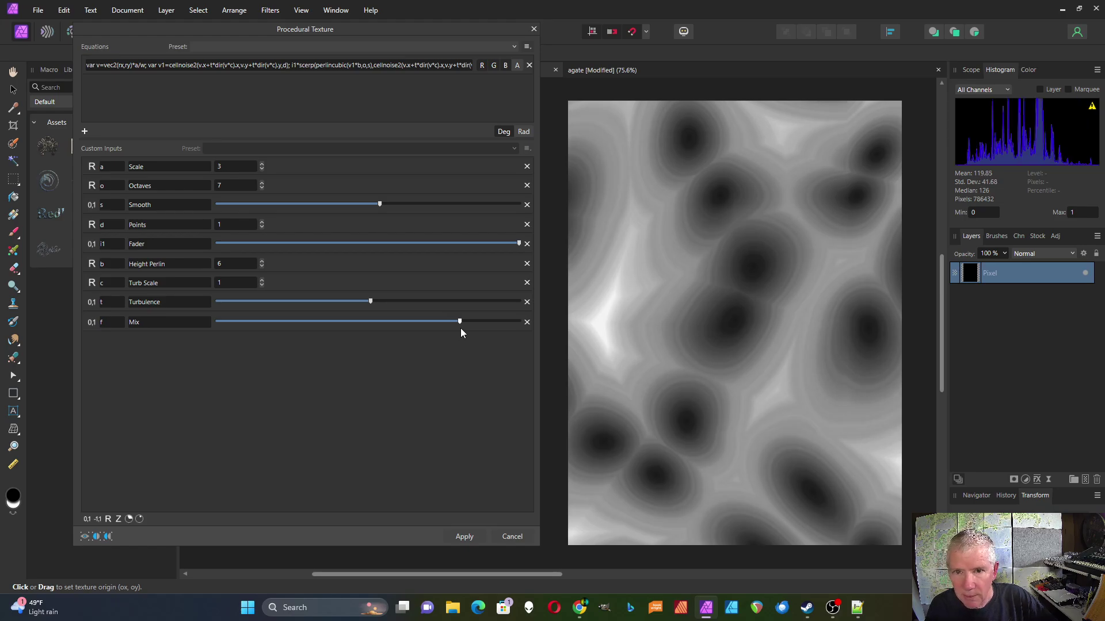
left_click_drag(519, 244, 475, 244)
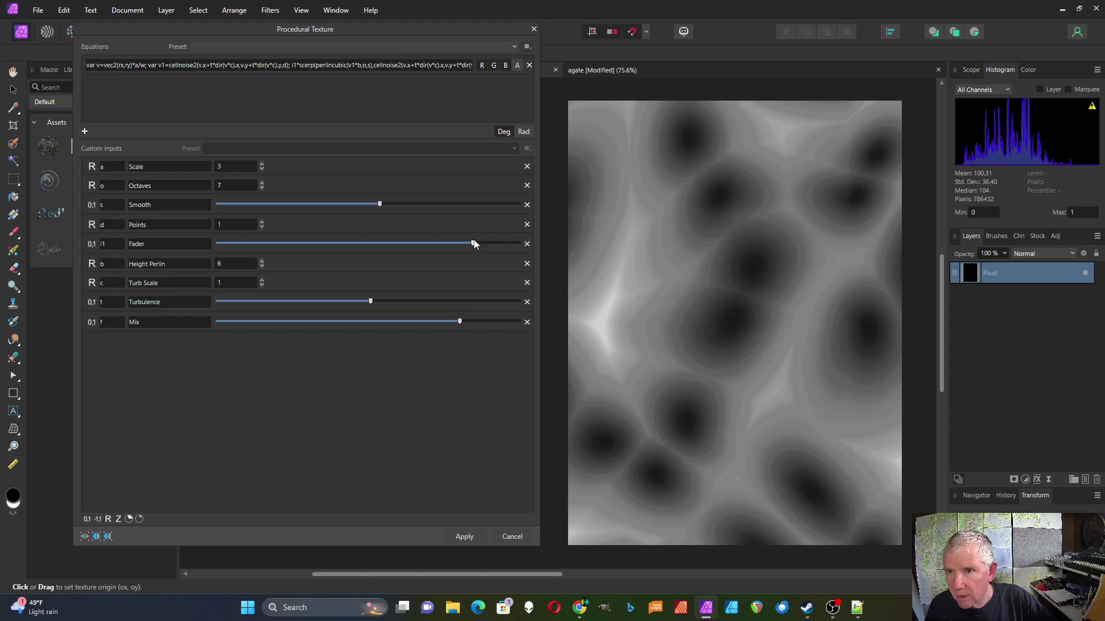
left_click_drag(460, 323, 407, 324)
mouse_move(474, 242)
left_mouse_down()
mouse_move(538, 240)
mouse_move(458, 244)
mouse_move(469, 244)
left_mouse_up()
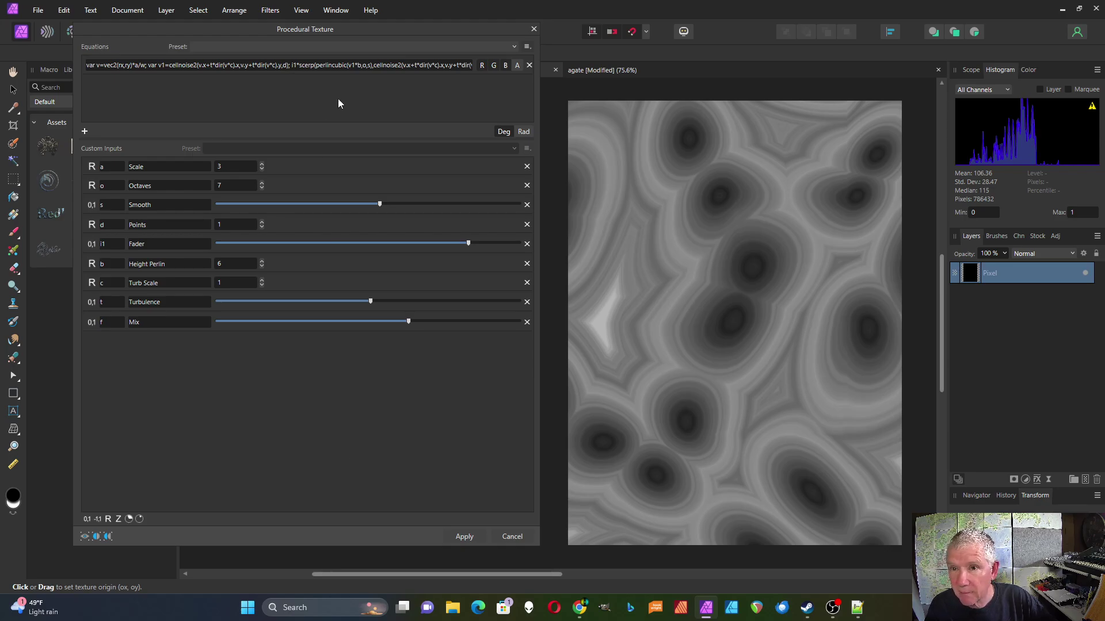
Load the saved Mix 2 equation preset with its Agate 2 custom inputs.
left_click(427, 52)
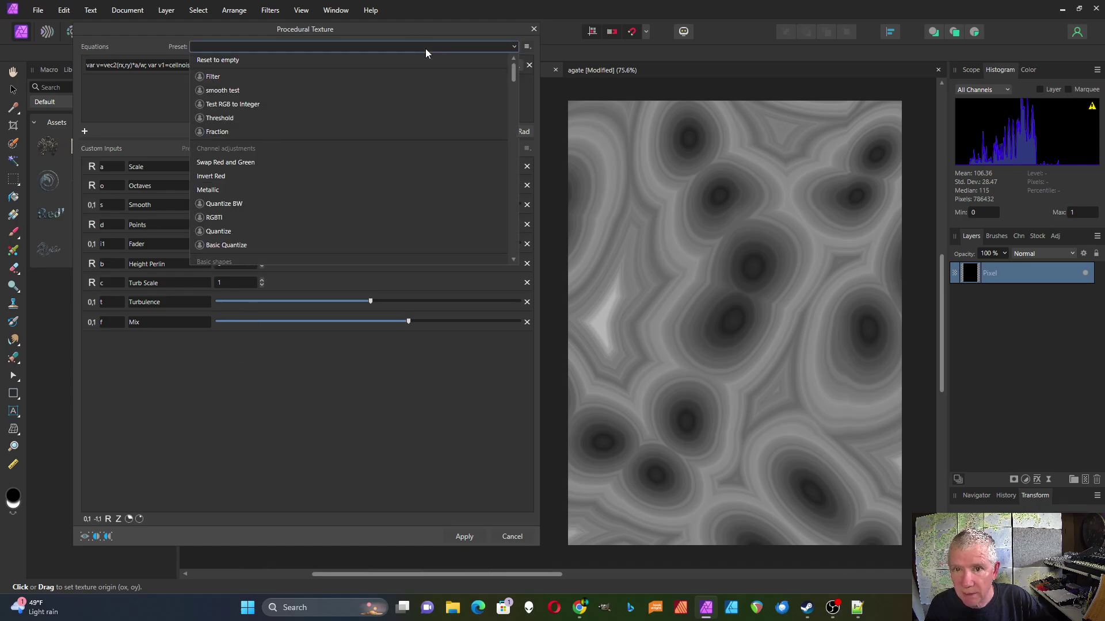
scroll(386, 204, "down", 6)
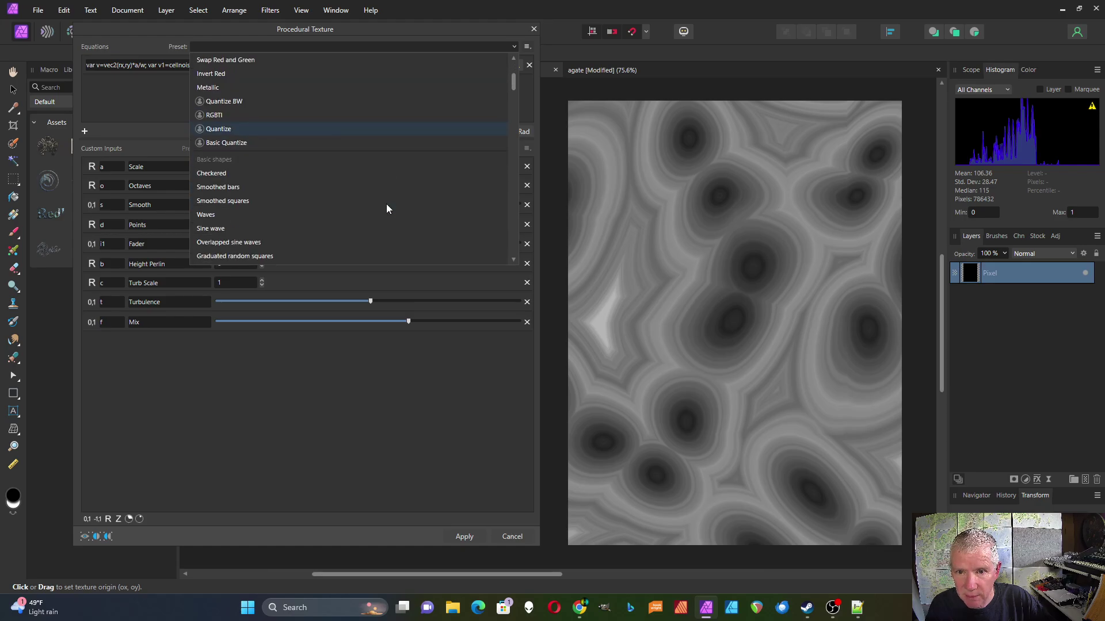
left_click(386, 204)
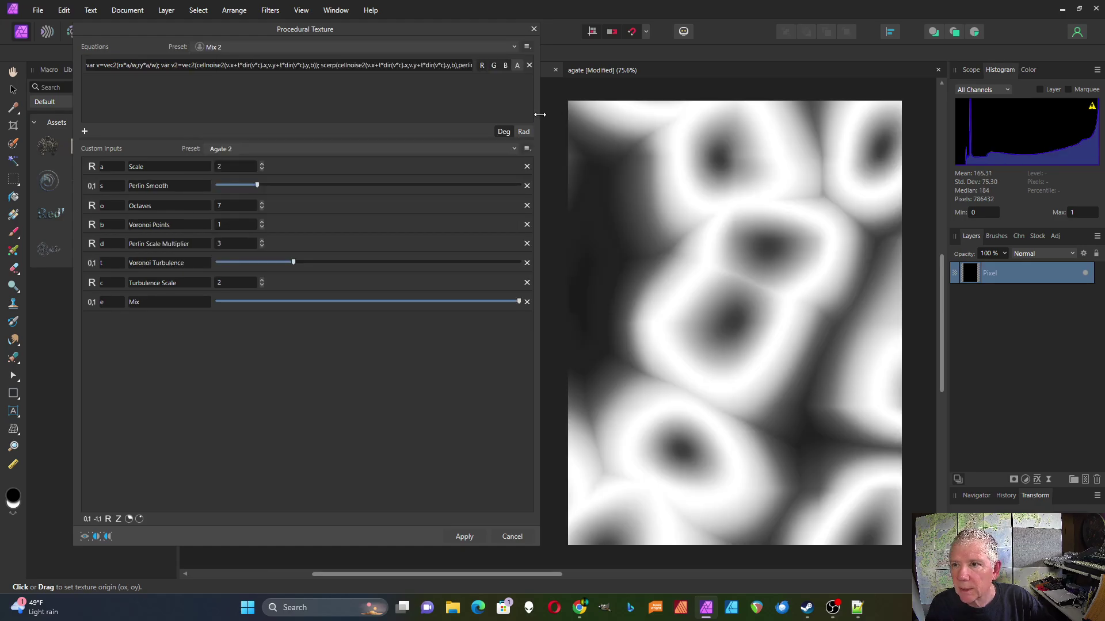
Insert i1* directly before the scerp function in the Mix 2 equation.
left_click_drag(540, 114, 634, 115)
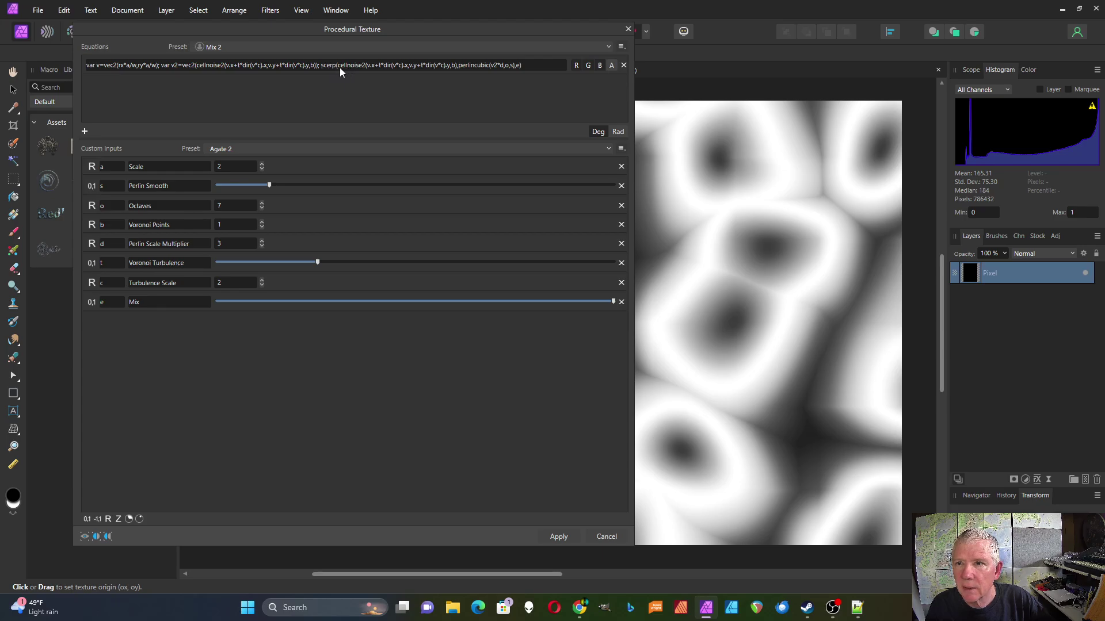
left_click(320, 68)
left_click(322, 68)
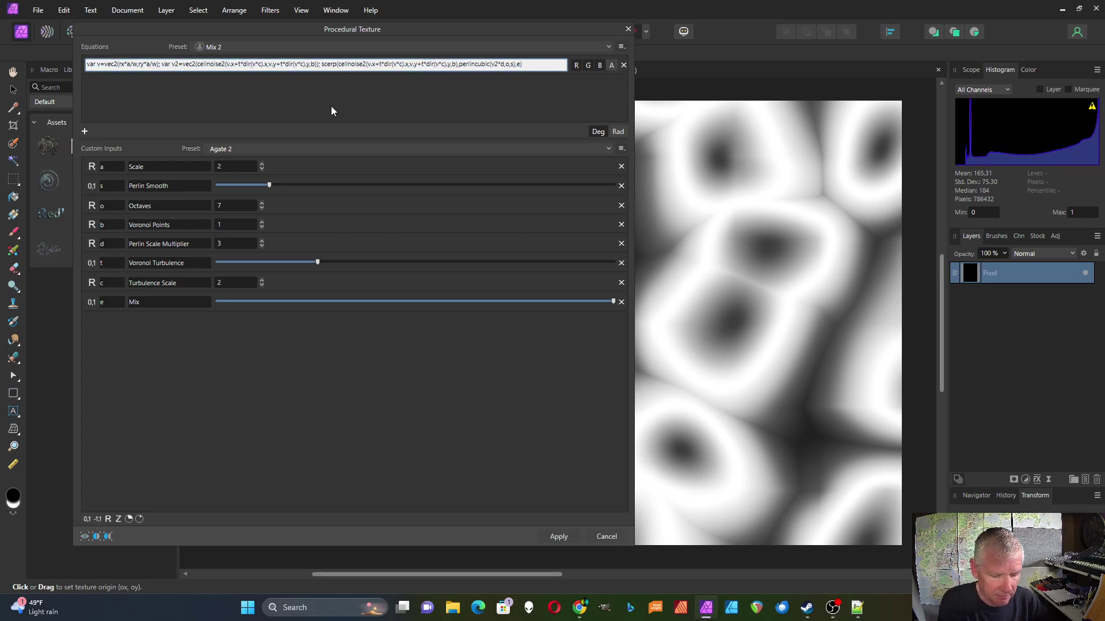
type("i1*")
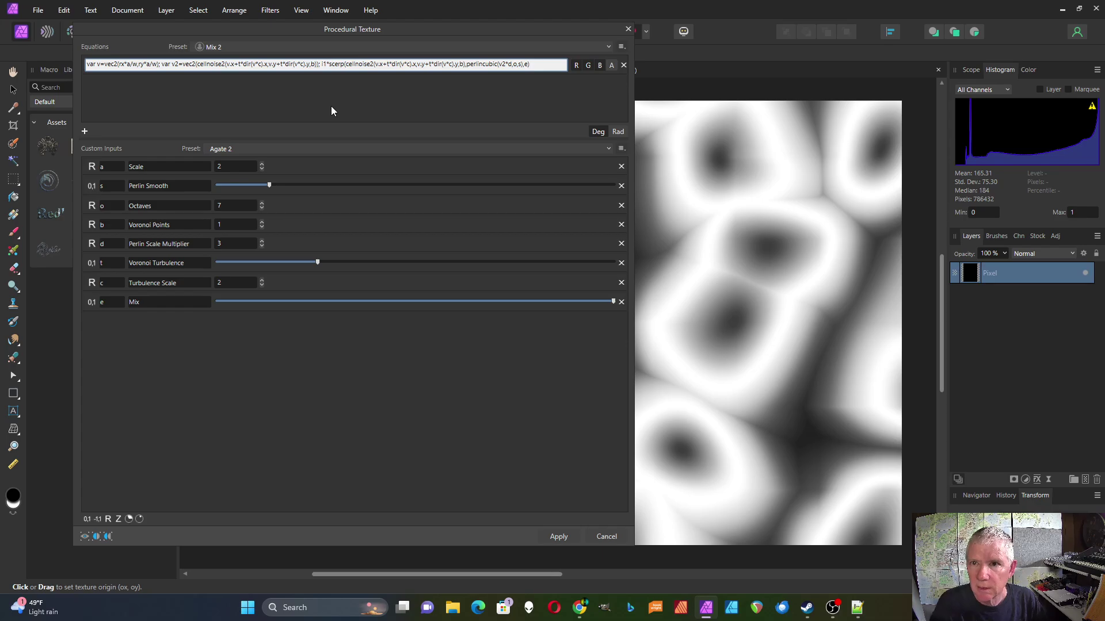
key("Return")
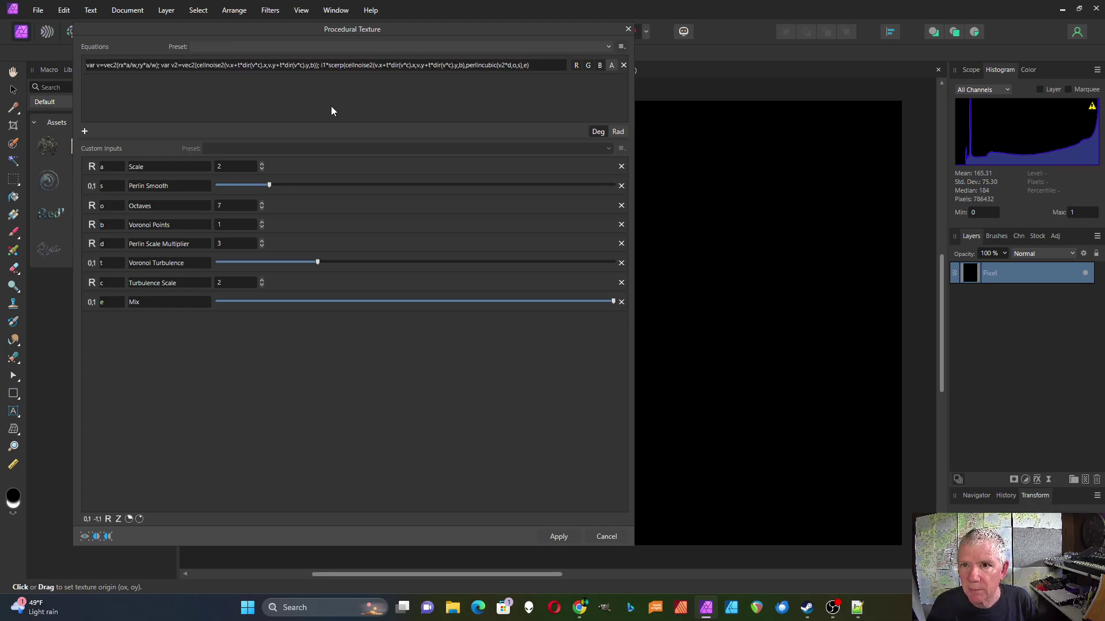
Add a 0-to-1 custom input named i1, lower it to about 64 percent, and narrow the dialog to uncover the canvas.
left_click(85, 519)
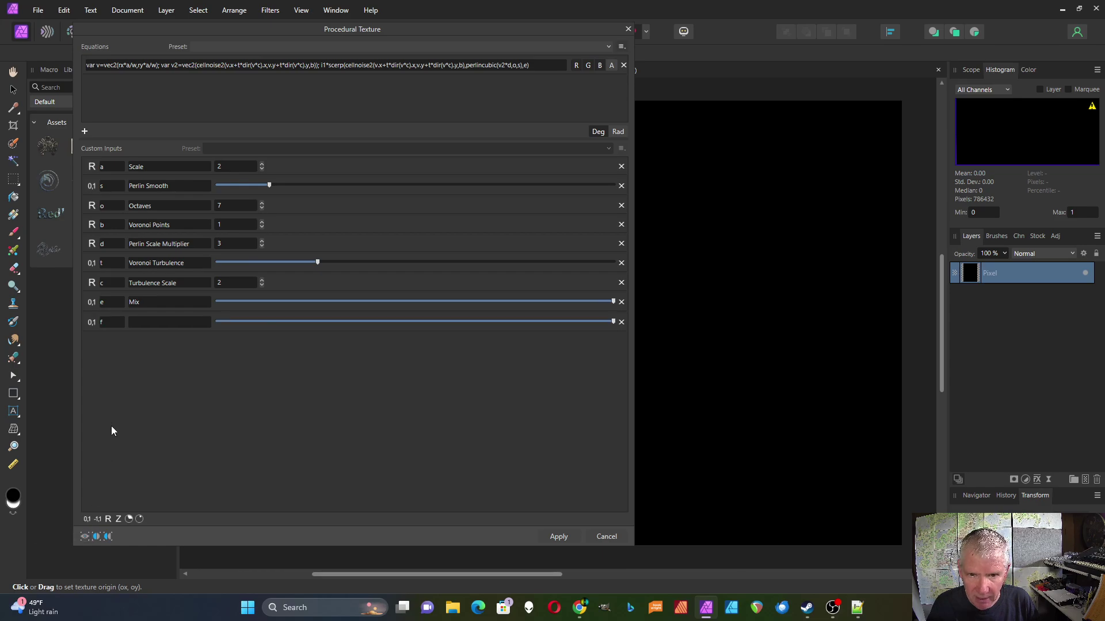
double_click(111, 321)
type("i1")
key("Return")
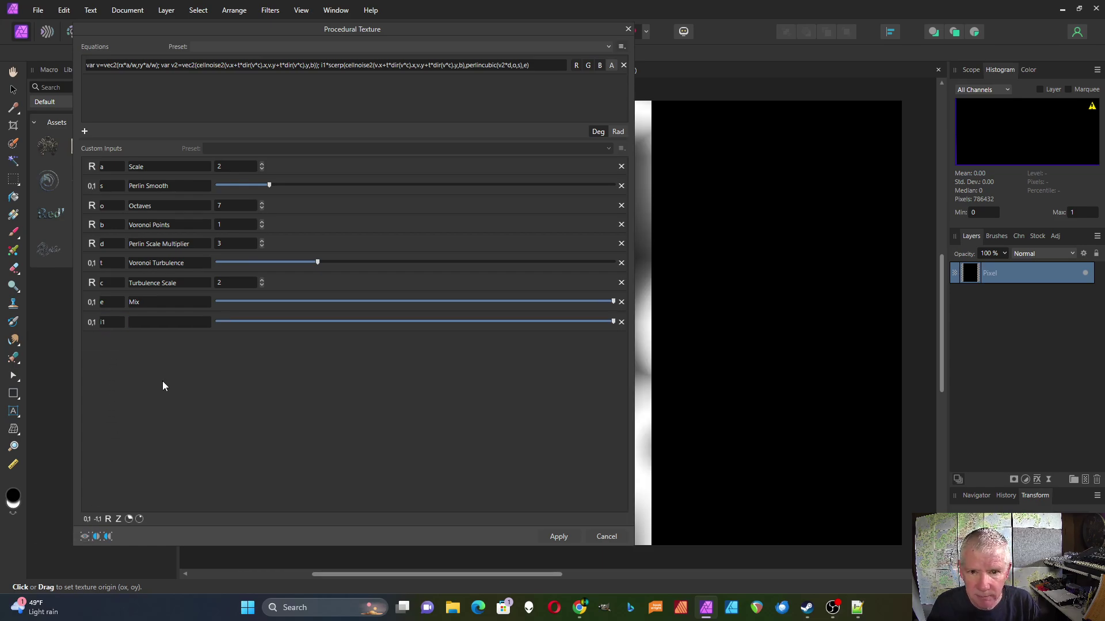
left_click_drag(614, 322, 472, 333)
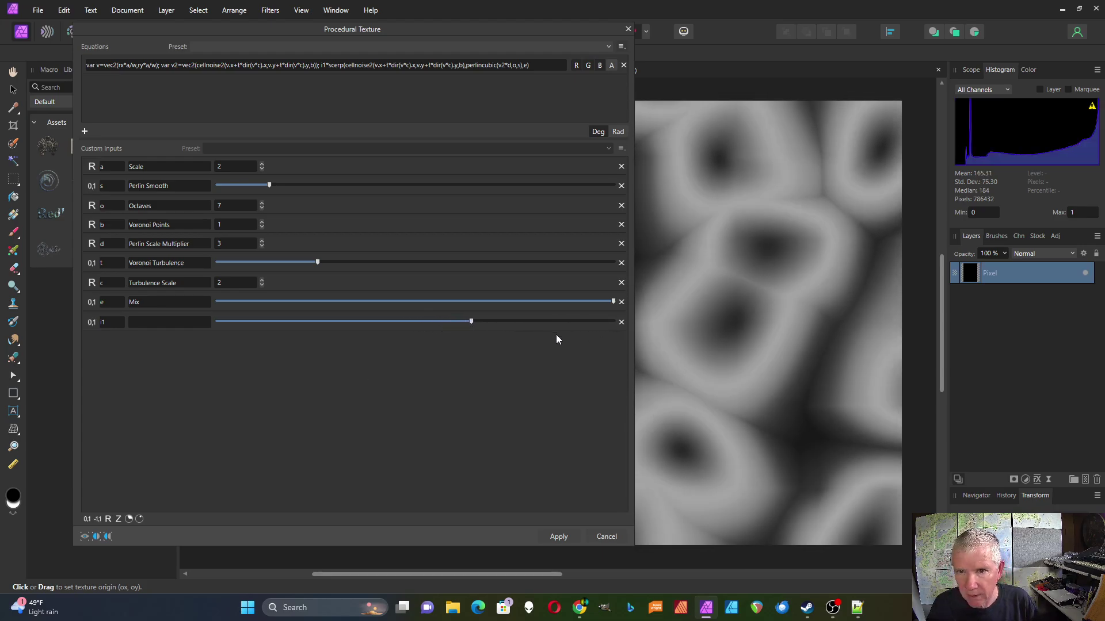
left_click_drag(635, 356, 448, 351)
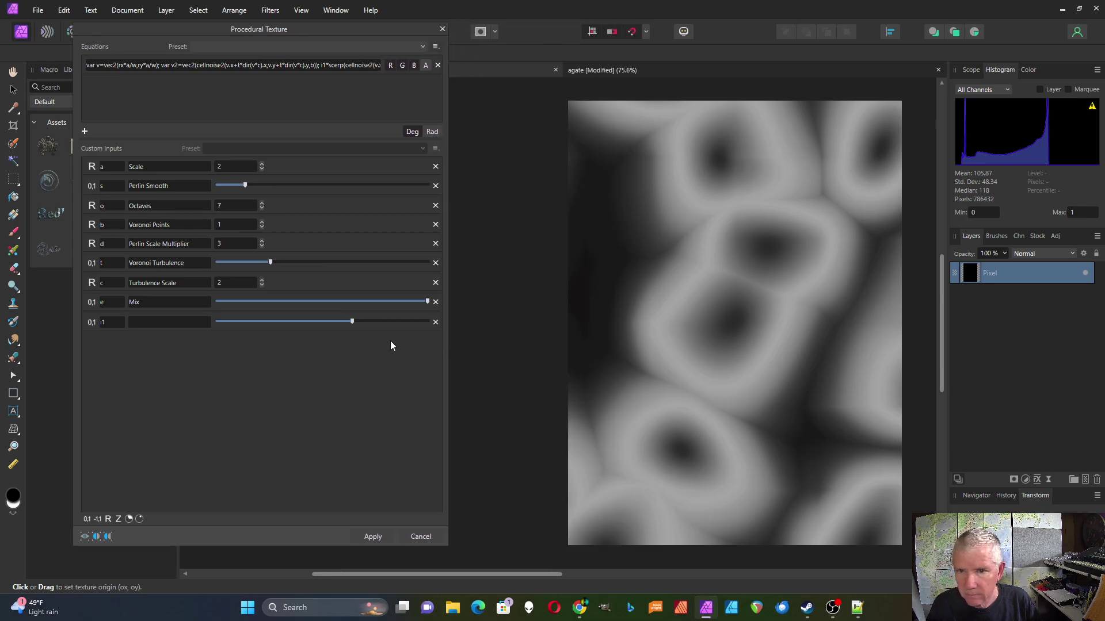
Try a Turbulence Scale of 3, return it to 2, and set the Perlin Scale Multiplier to 7.
left_click(262, 279)
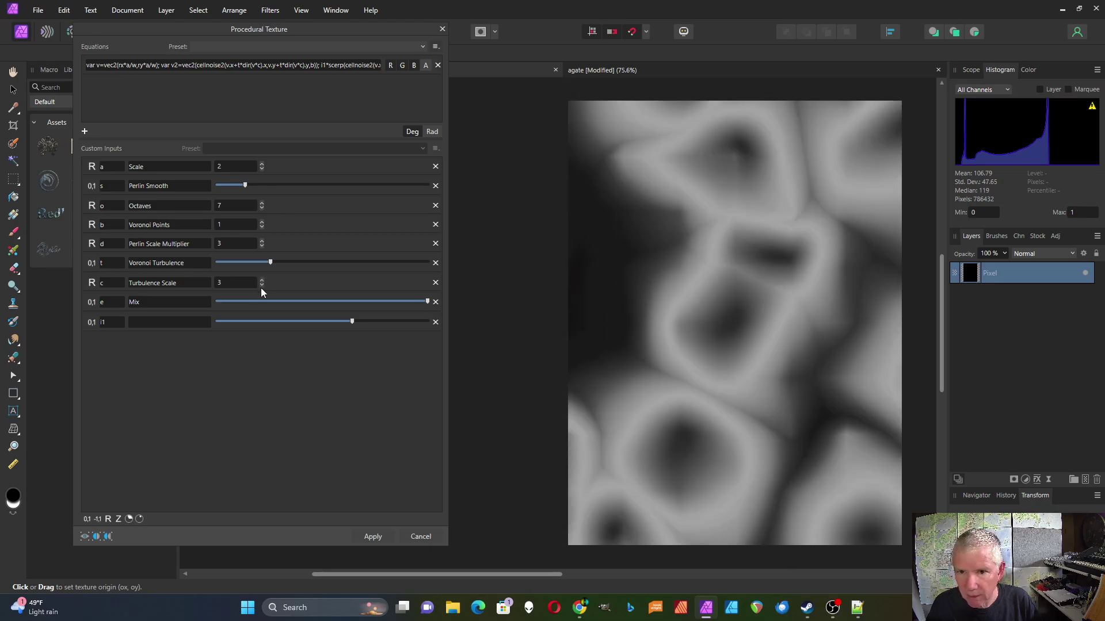
left_click(262, 284)
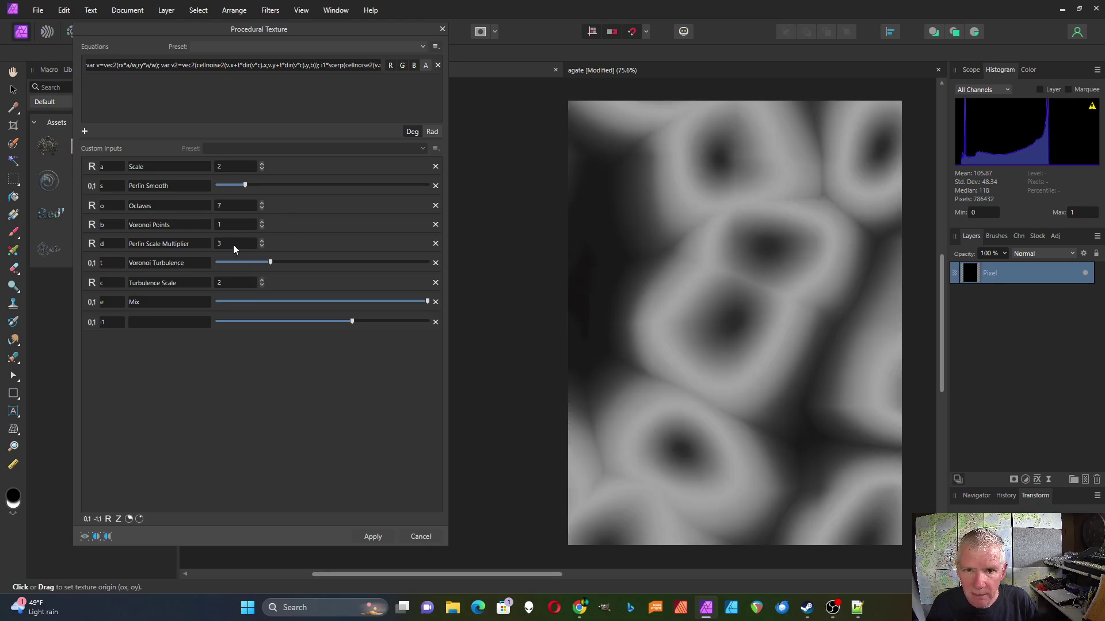
left_click(262, 241)
left_click(262, 240)
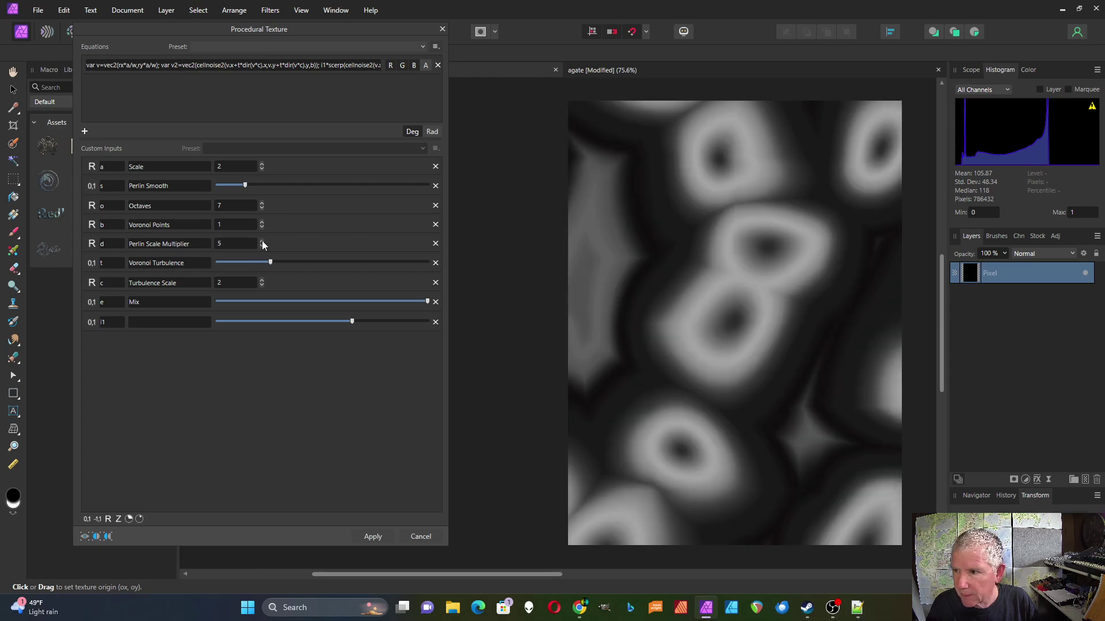
left_click(261, 241)
left_click(261, 241)
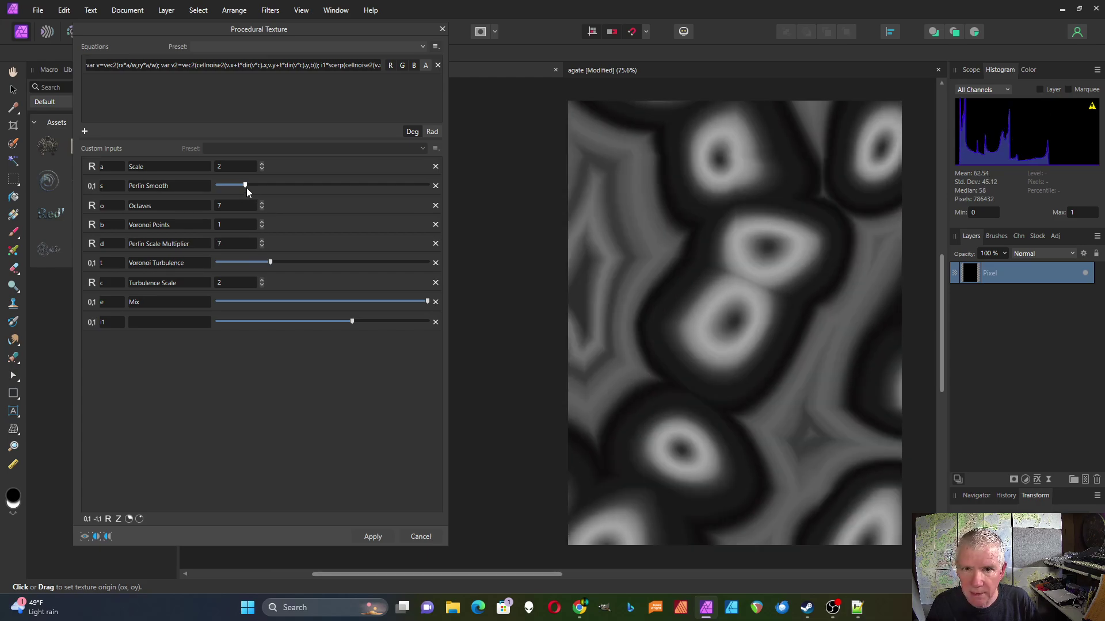
Set Perlin Smooth to about 59 percent and the i1 input to about 61 percent of their ranges.
left_click_drag(246, 186, 352, 191)
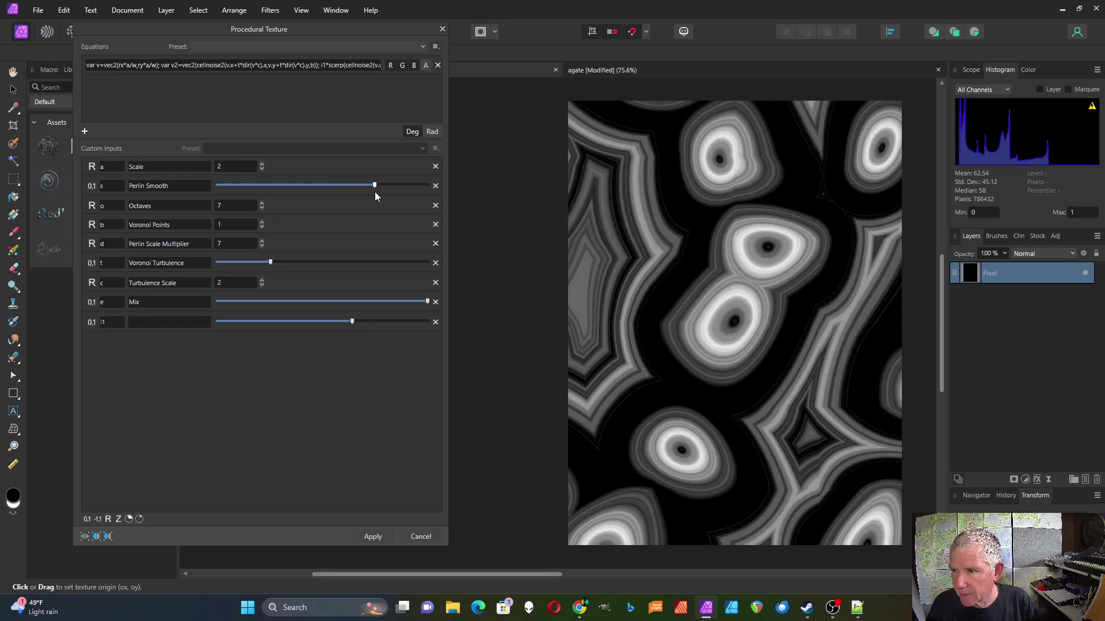
left_click_drag(375, 192, 344, 199)
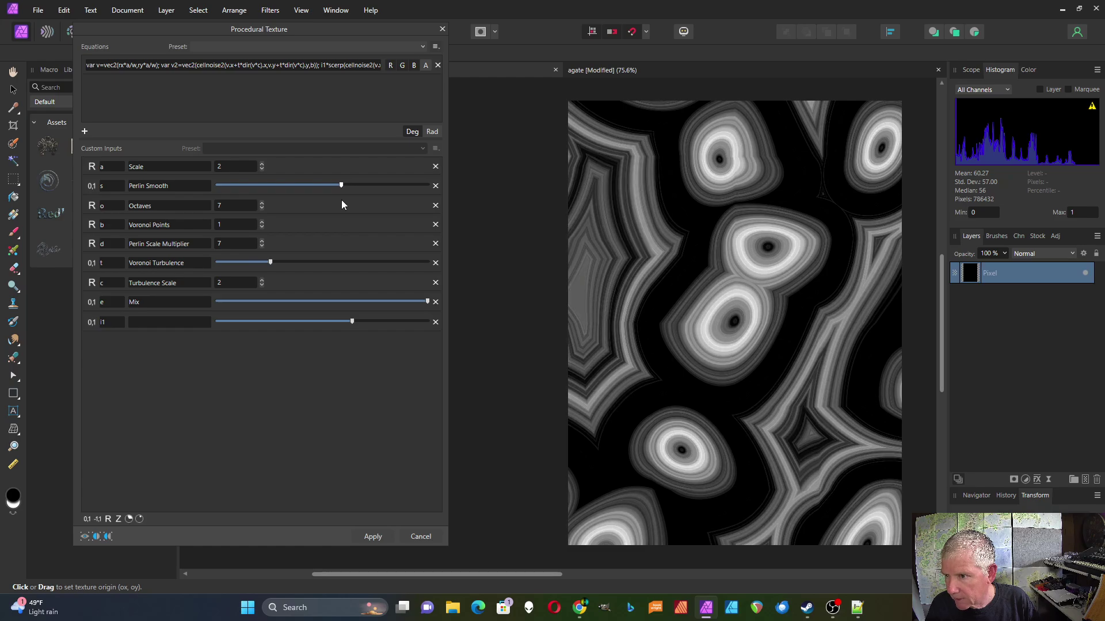
mouse_move(353, 322)
left_mouse_down()
mouse_move(405, 322)
mouse_move(346, 319)
left_mouse_up()
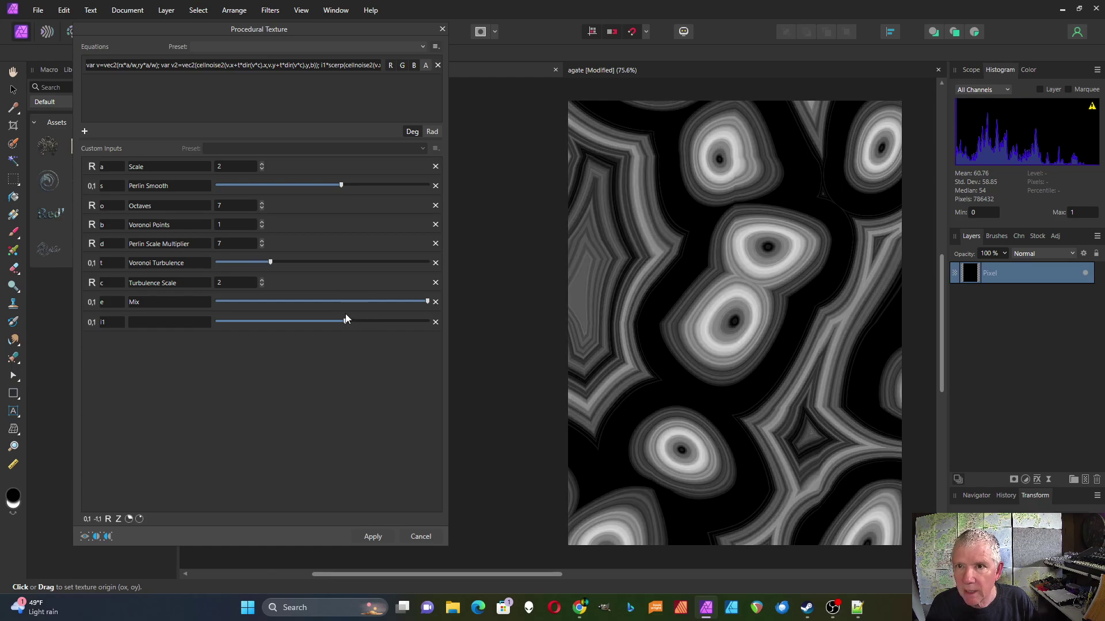
Add a 0-to-1 custom input named of with the description Offset, and describe the i1 input as Fader.
left_click(88, 519)
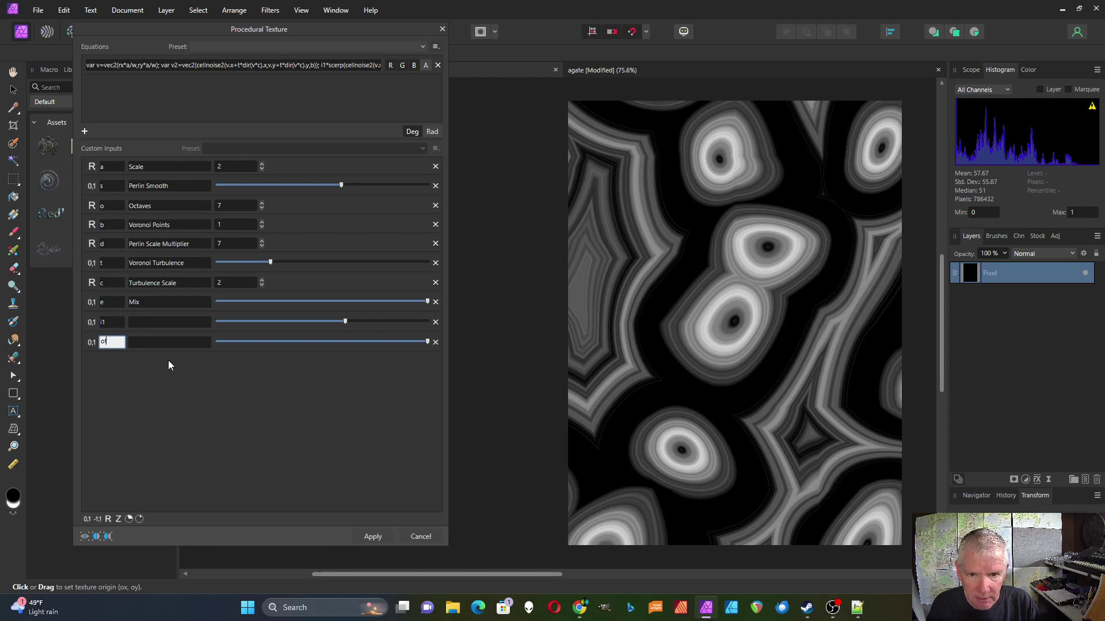
left_click(168, 322)
type("Fader")
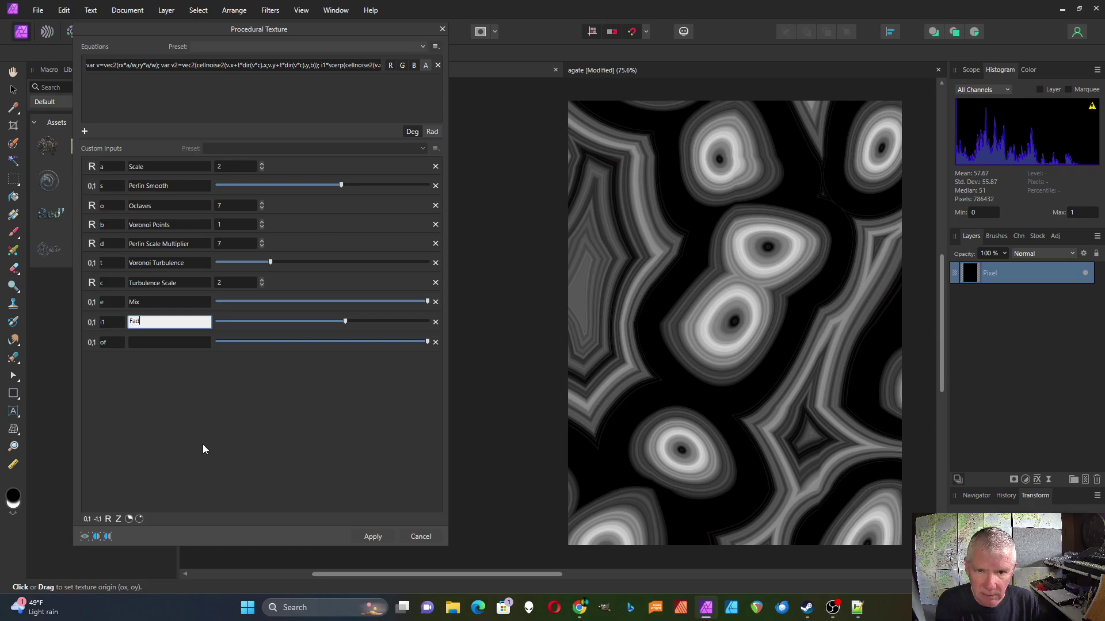
left_click(161, 343)
type("Off")
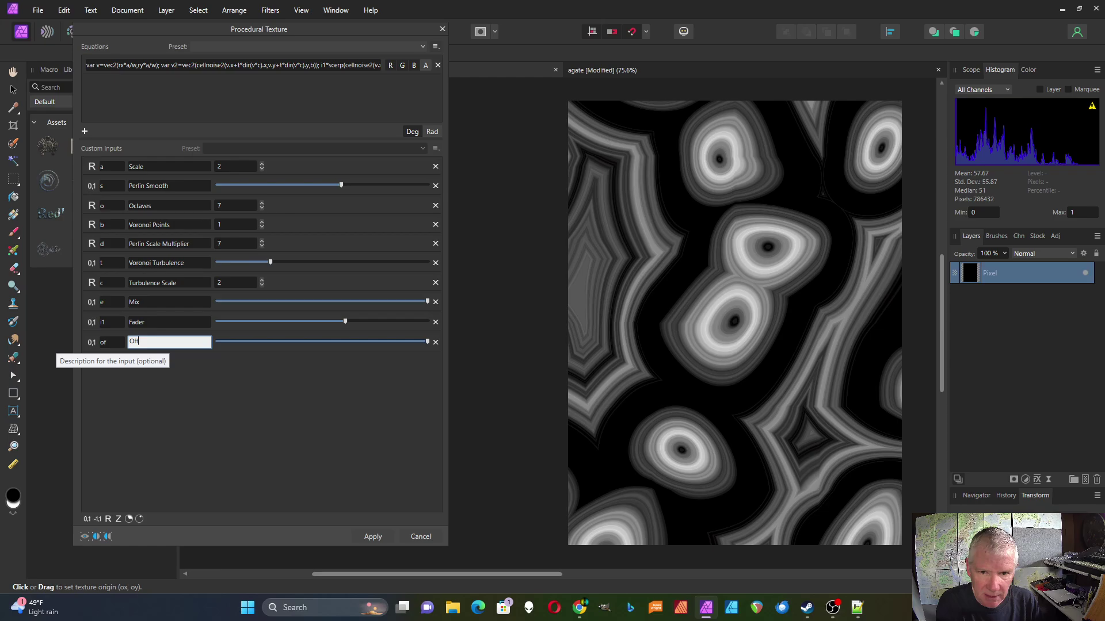
type("set")
left_click(257, 381)
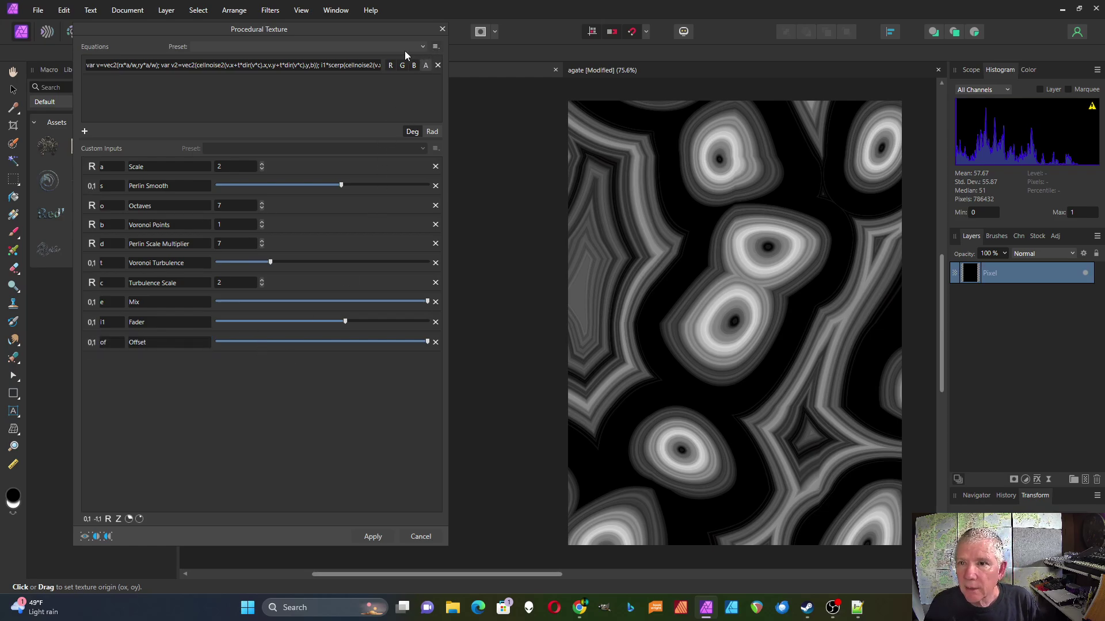
Append +of to the end of the texture equation, after the scerp function.
left_click(381, 68)
left_click_drag(371, 69, 371, 70)
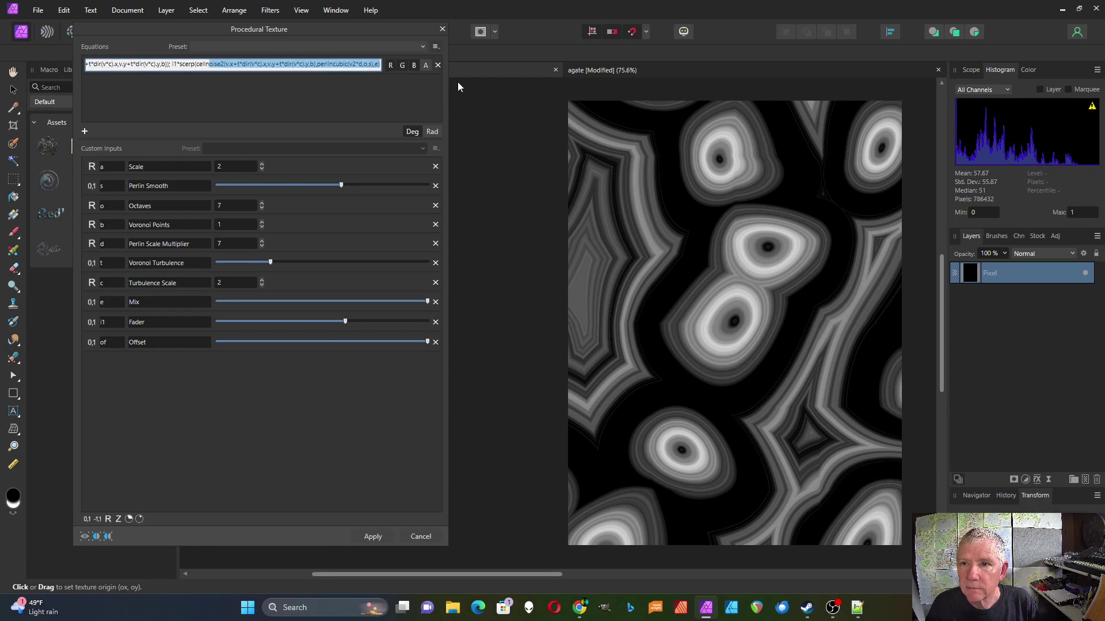
left_click(380, 68)
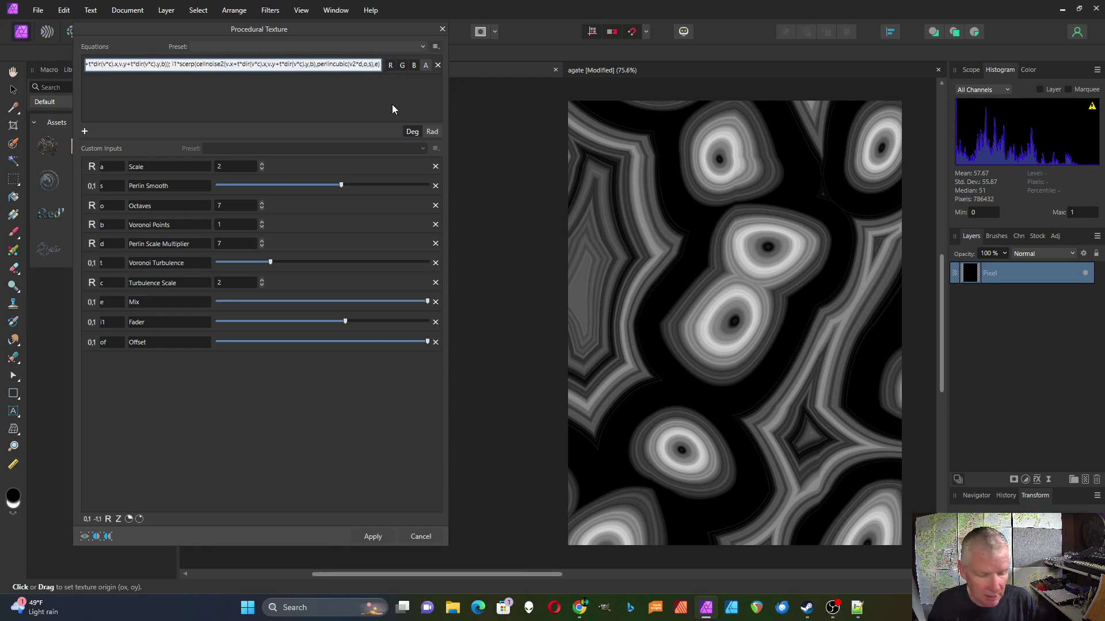
type("+")
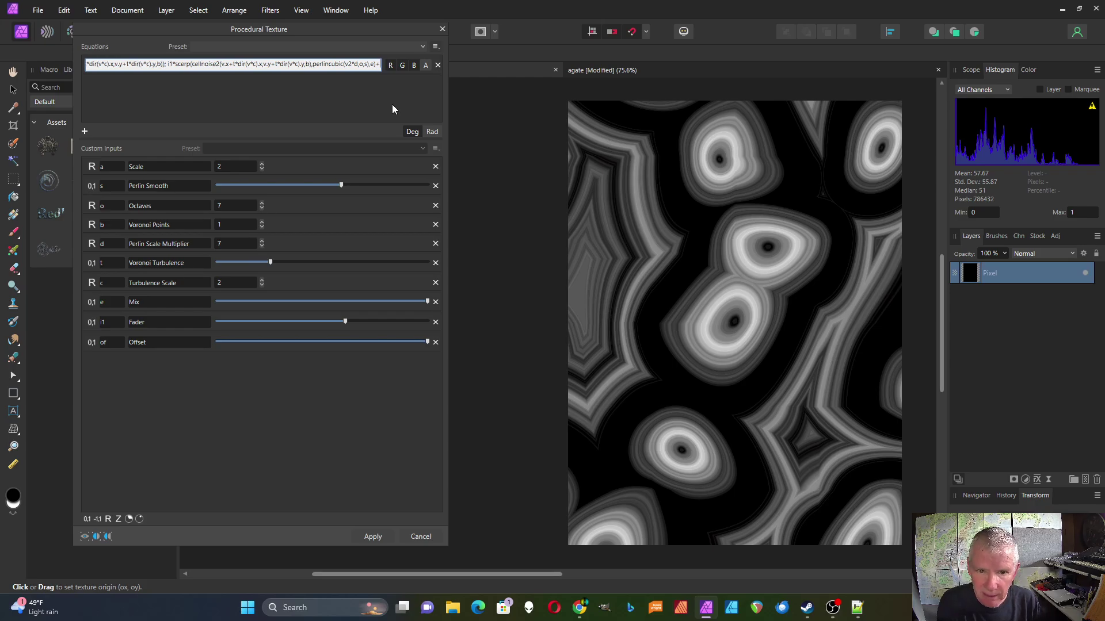
type("of")
key("Return")
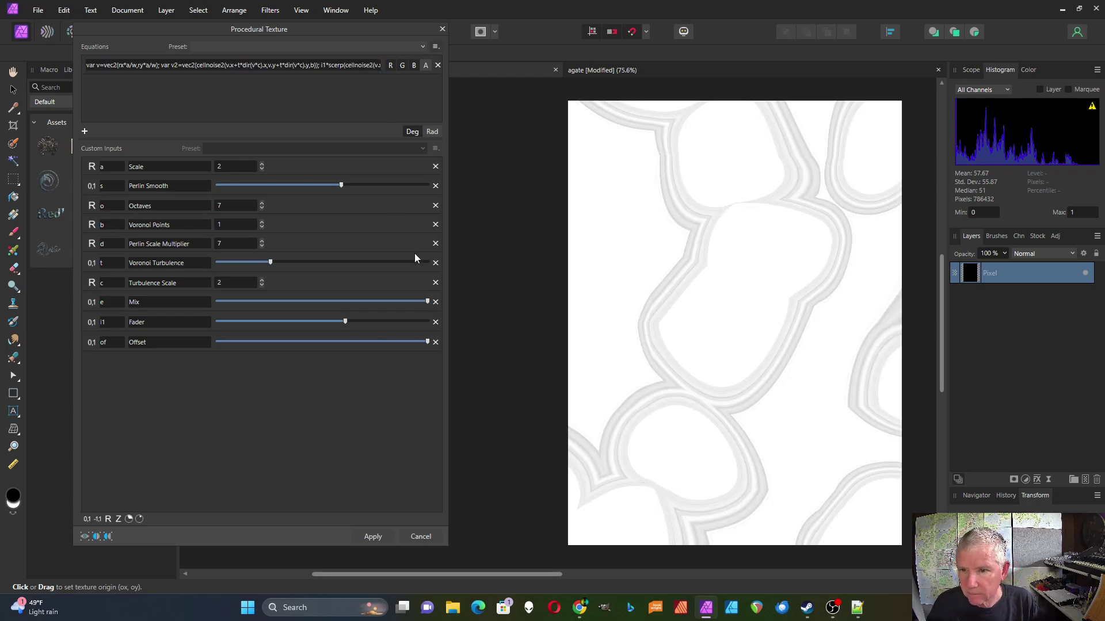
Adjust Offset to about 18 percent, Fader to about 51 percent and Mix to about 46 percent, and widen the dialog to show the whole equation.
left_click_drag(427, 342, 240, 351)
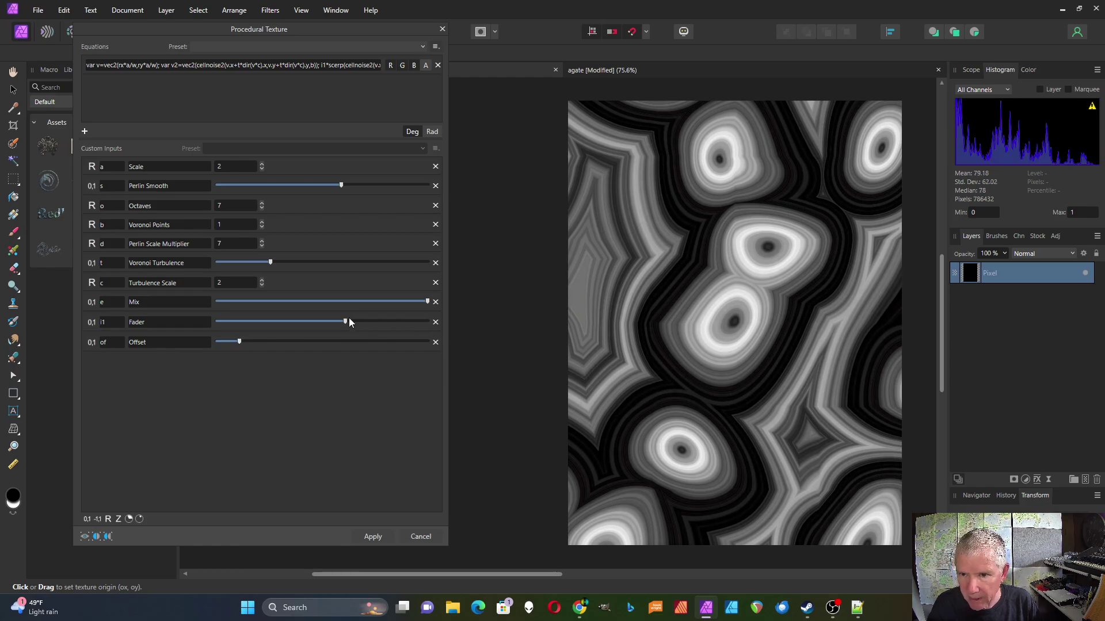
left_click_drag(347, 321, 317, 321)
mouse_move(240, 343)
left_mouse_down()
mouse_move(267, 343)
mouse_move(254, 344)
left_mouse_up()
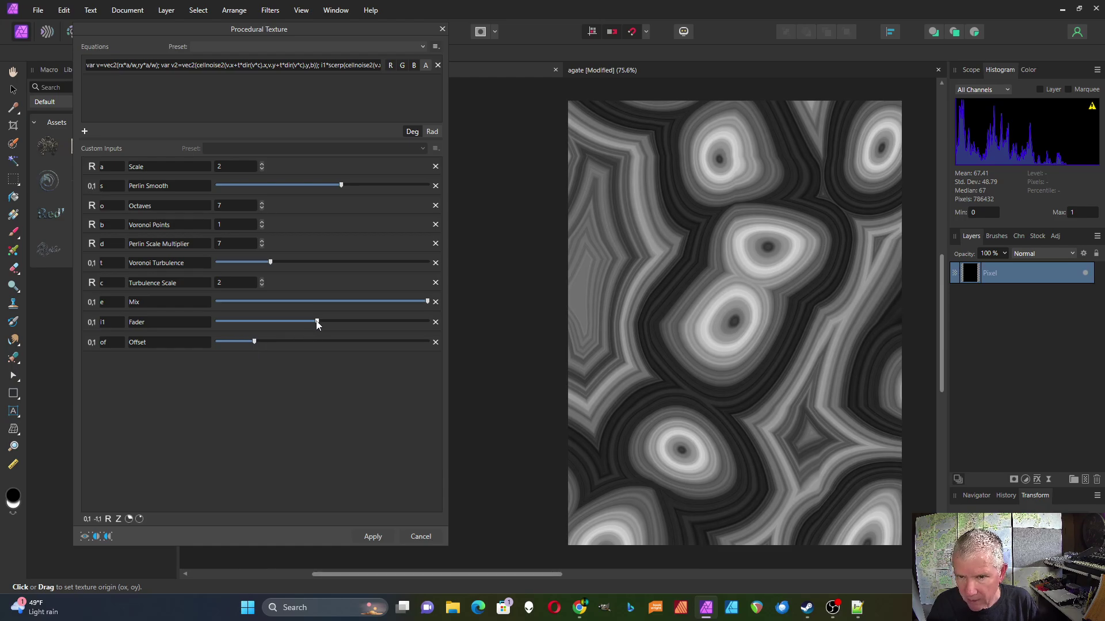
left_click_drag(317, 322, 343, 324)
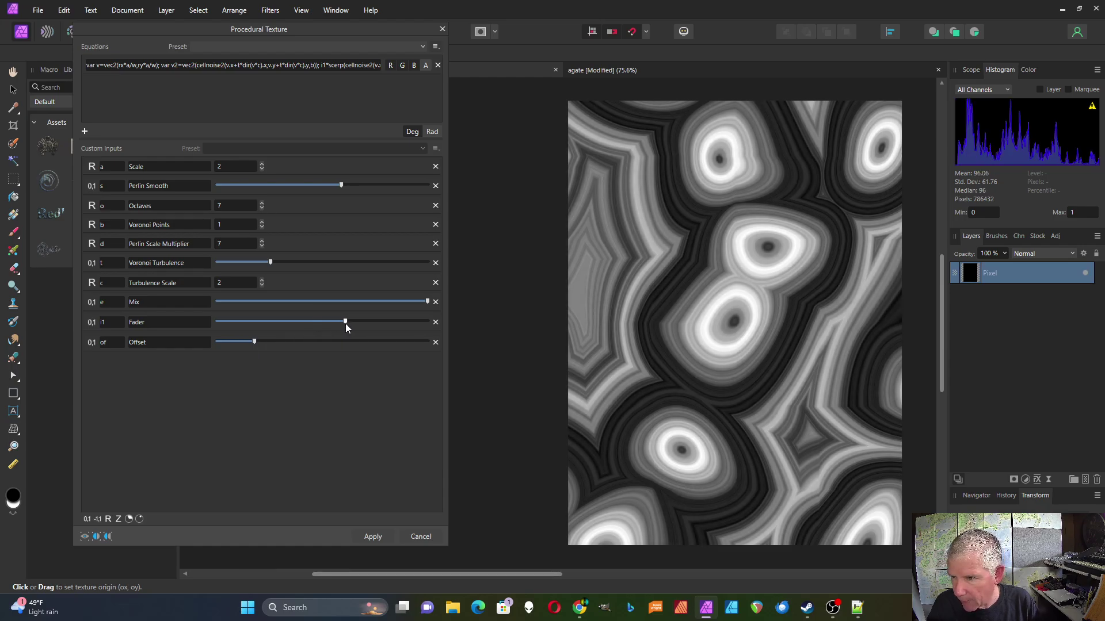
left_click_drag(353, 324, 325, 323)
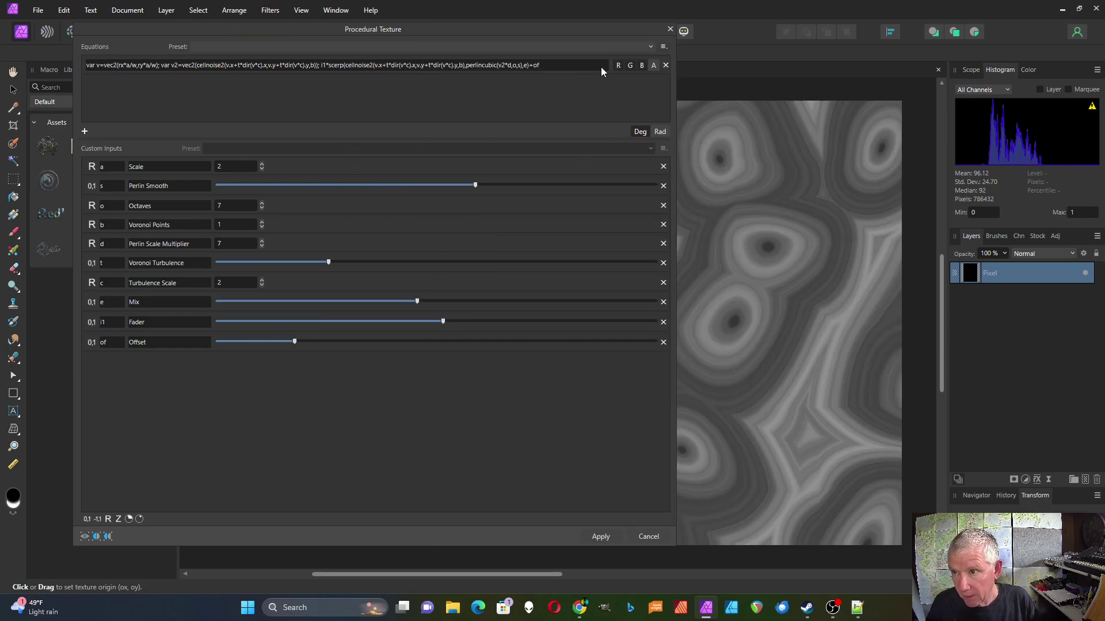
Save the equation as a preset named Agate in the Monochrome patterns category.
left_click(664, 47)
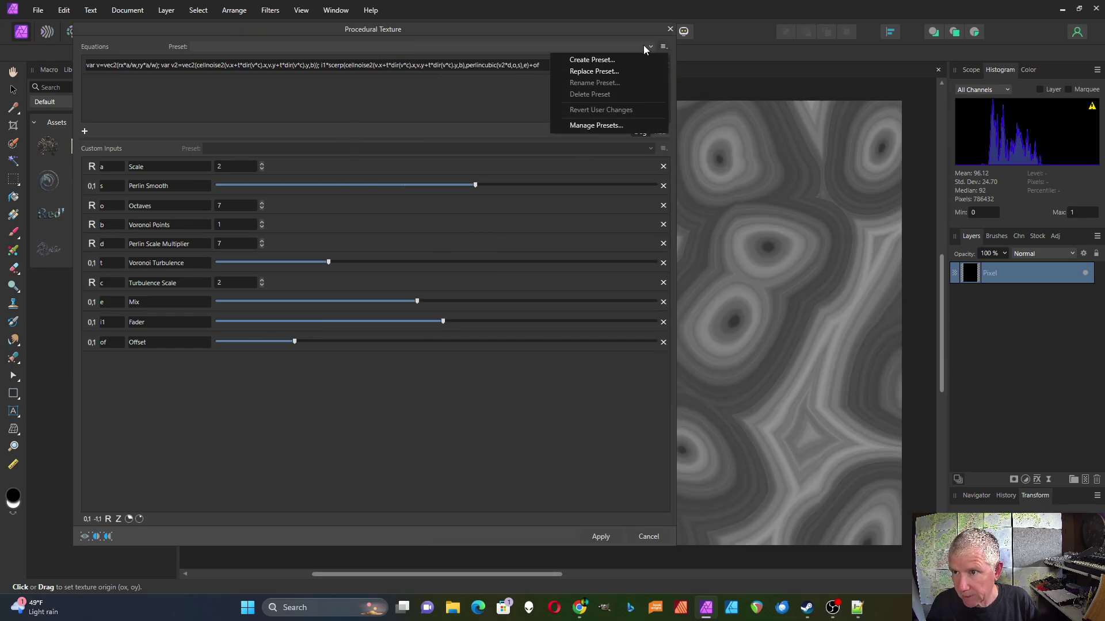
left_click(598, 61)
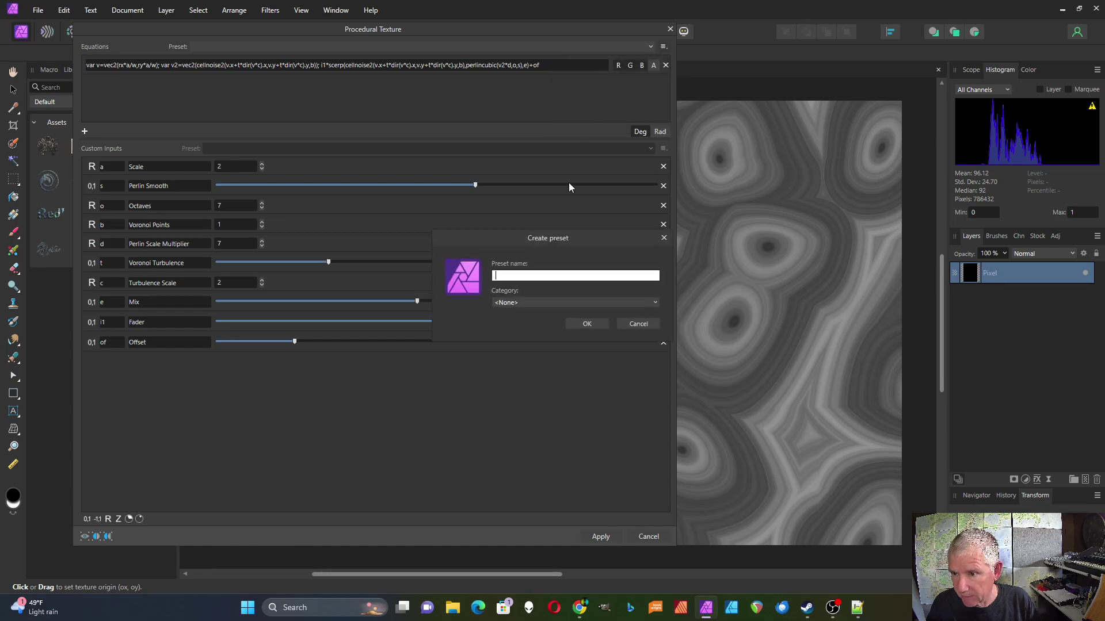
left_click(557, 302)
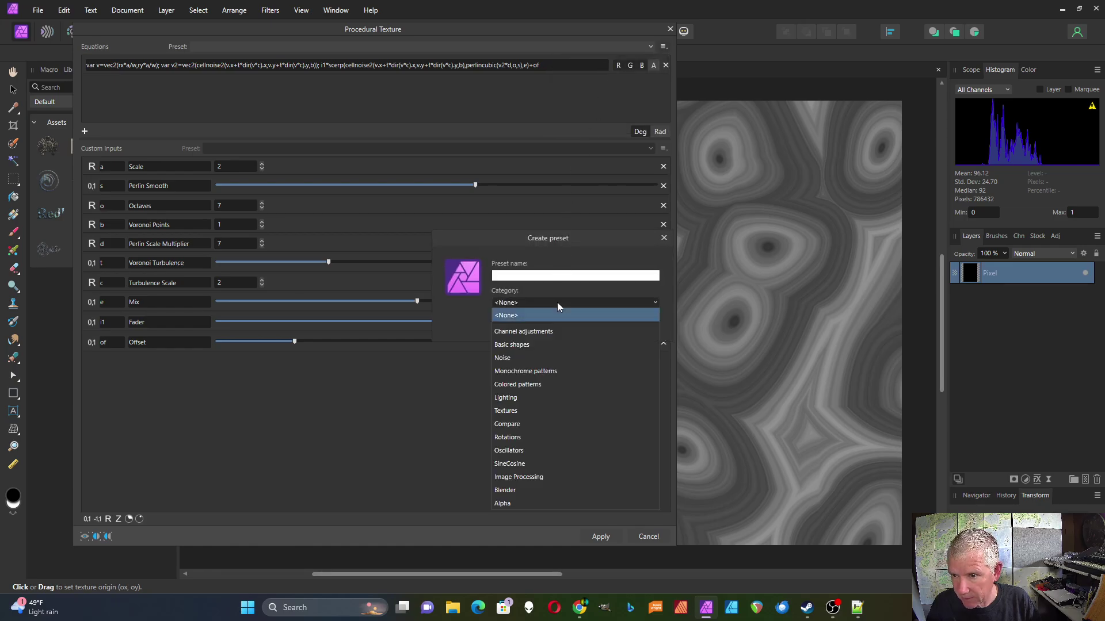
left_click(516, 372)
left_click(502, 275)
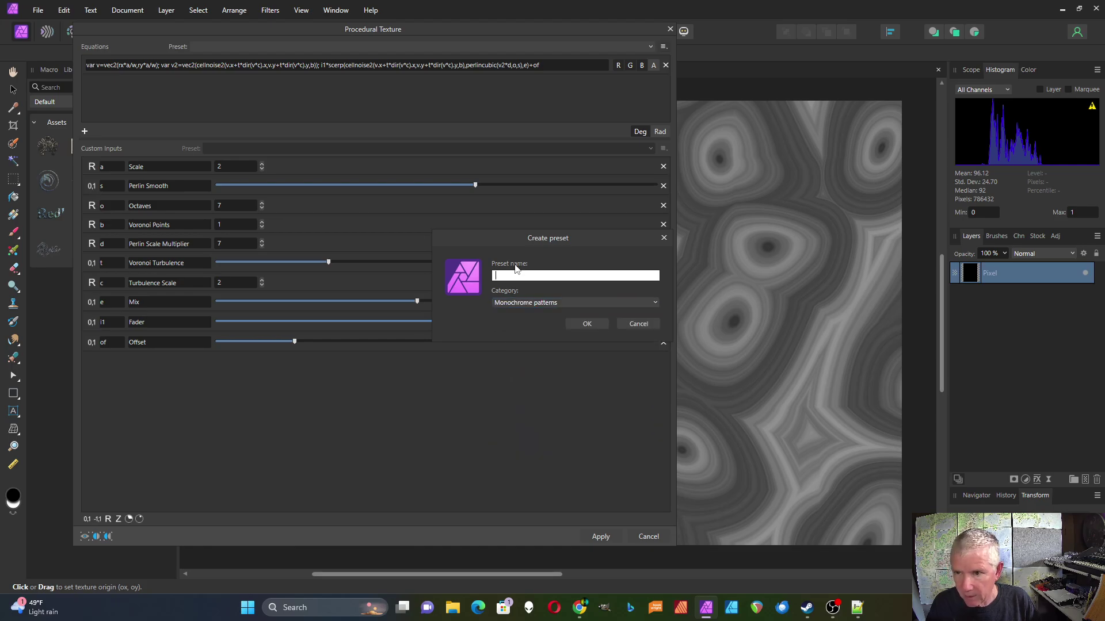
type("Agate")
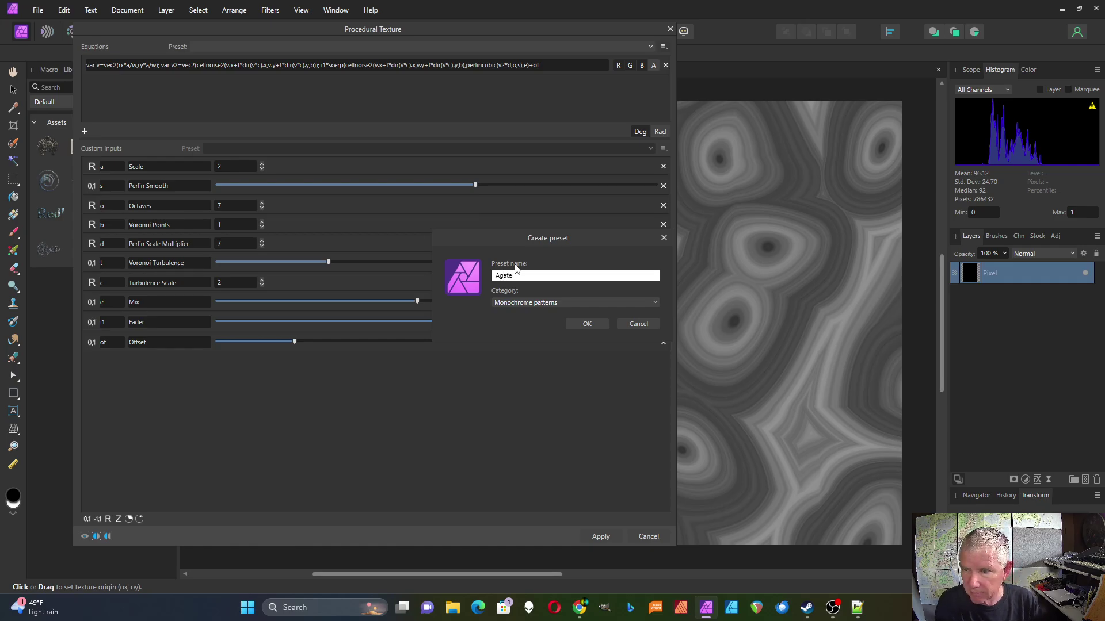
key("Return")
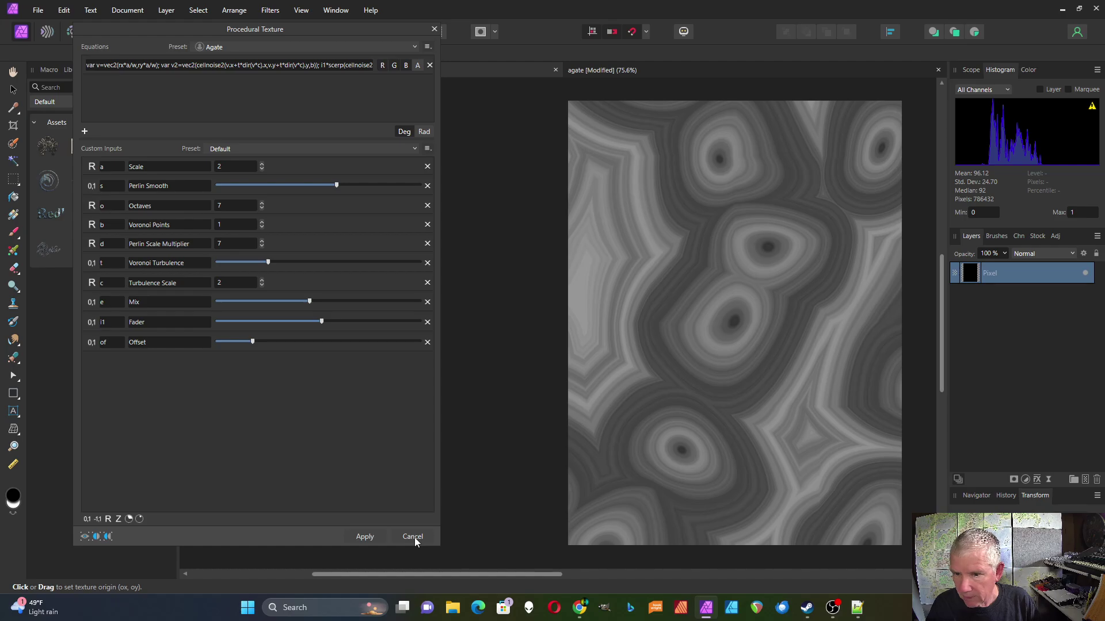
Cancel the destructive texture filter and add a live Procedural Texture filter with the Agate preset to the Pixel layer.
left_click(413, 537)
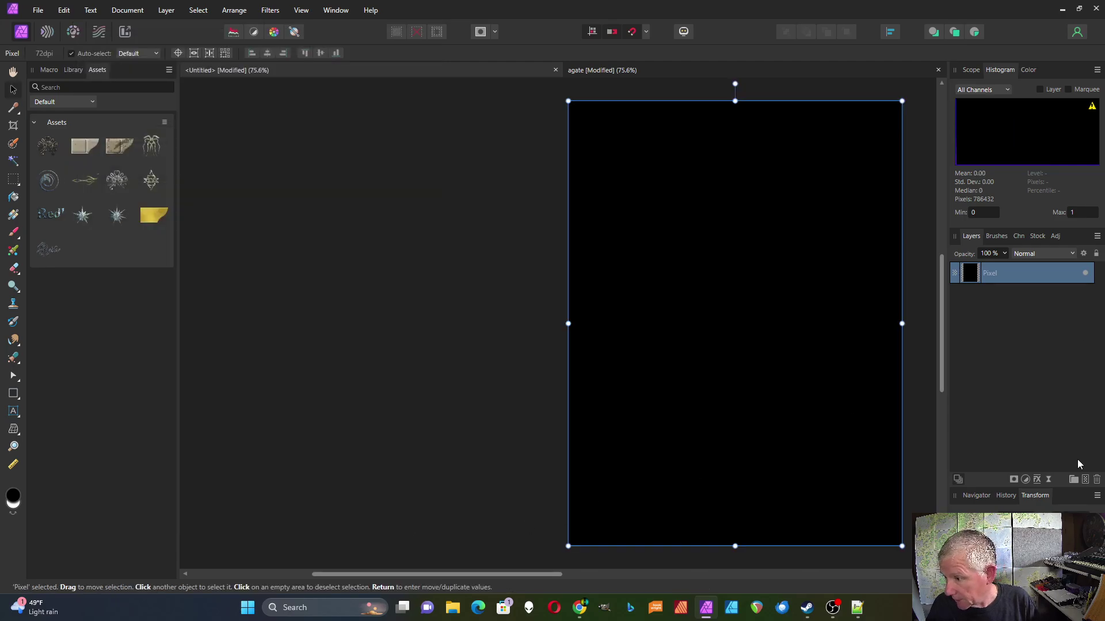
left_click(1049, 478)
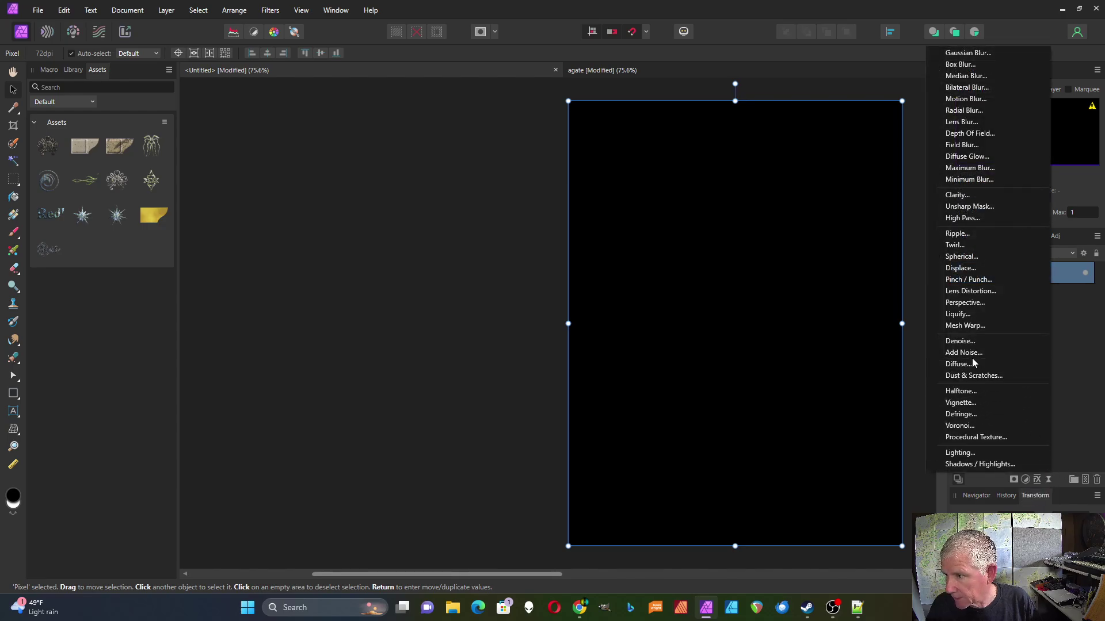
left_click(975, 437)
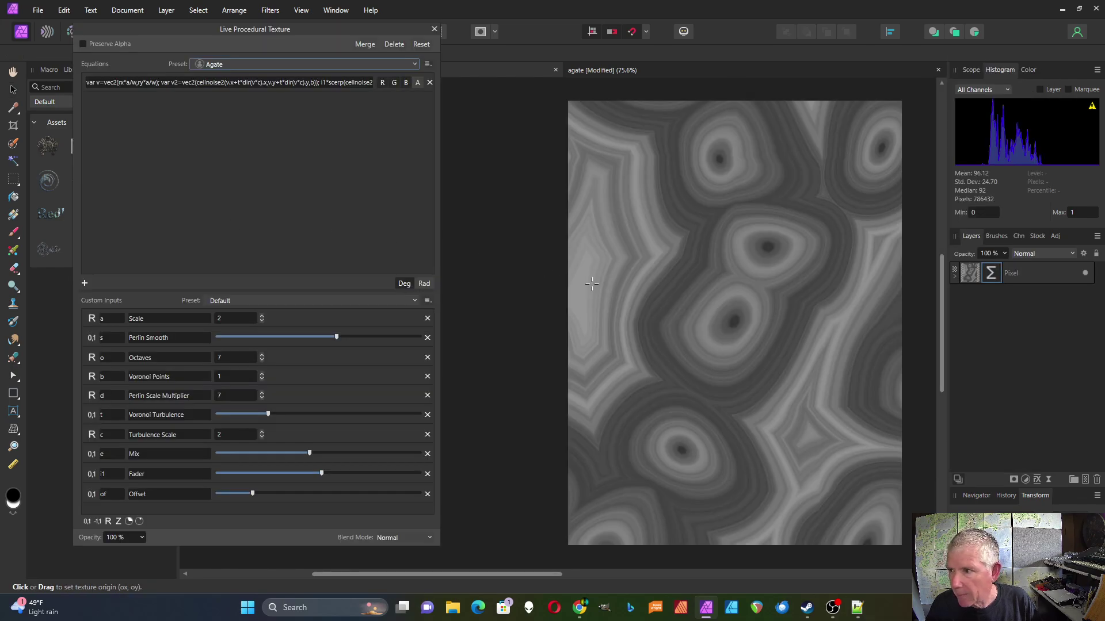
Add a Gradient Map adjustment above the Pixel layer, move its settings clear of the canvas, and dismiss the preset naming prompt without saving.
left_click(1026, 480)
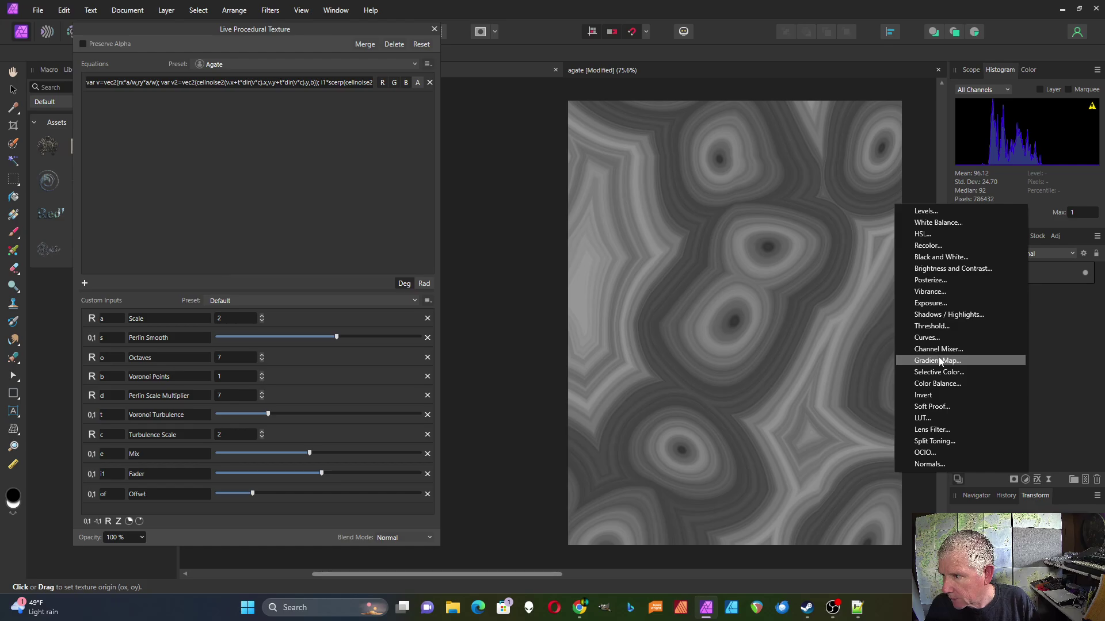
left_click(939, 360)
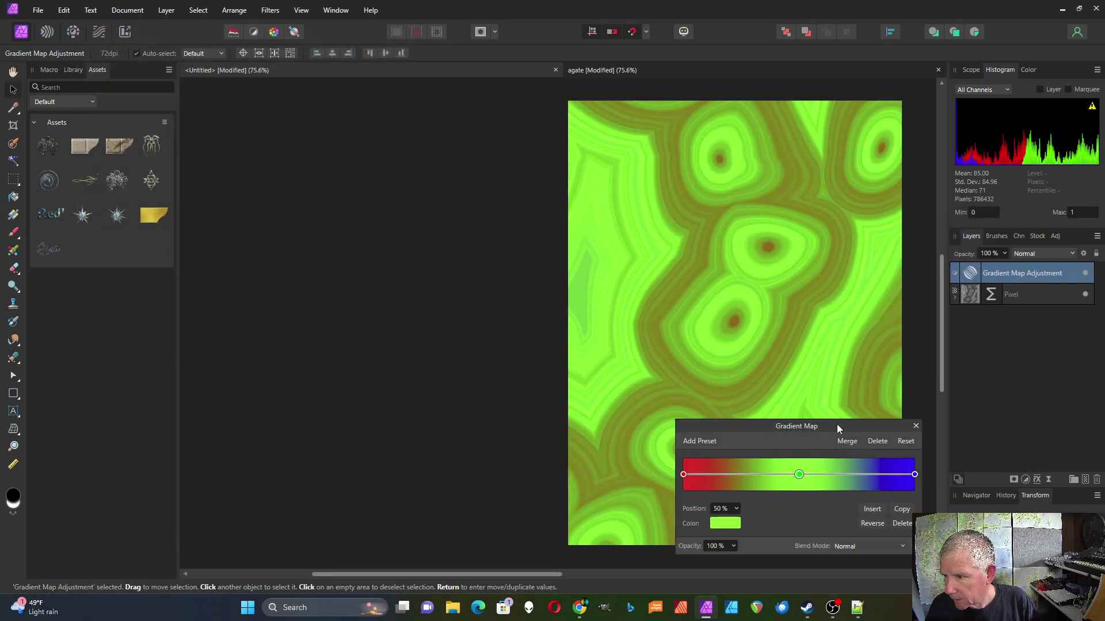
left_click_drag(837, 425, 462, 388)
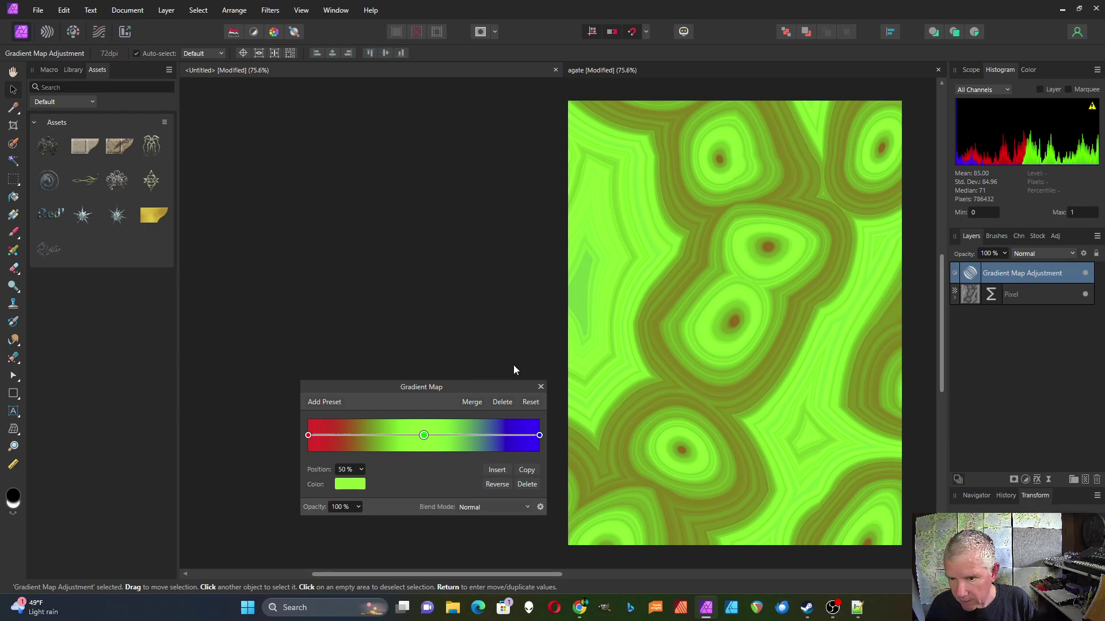
left_click(331, 403)
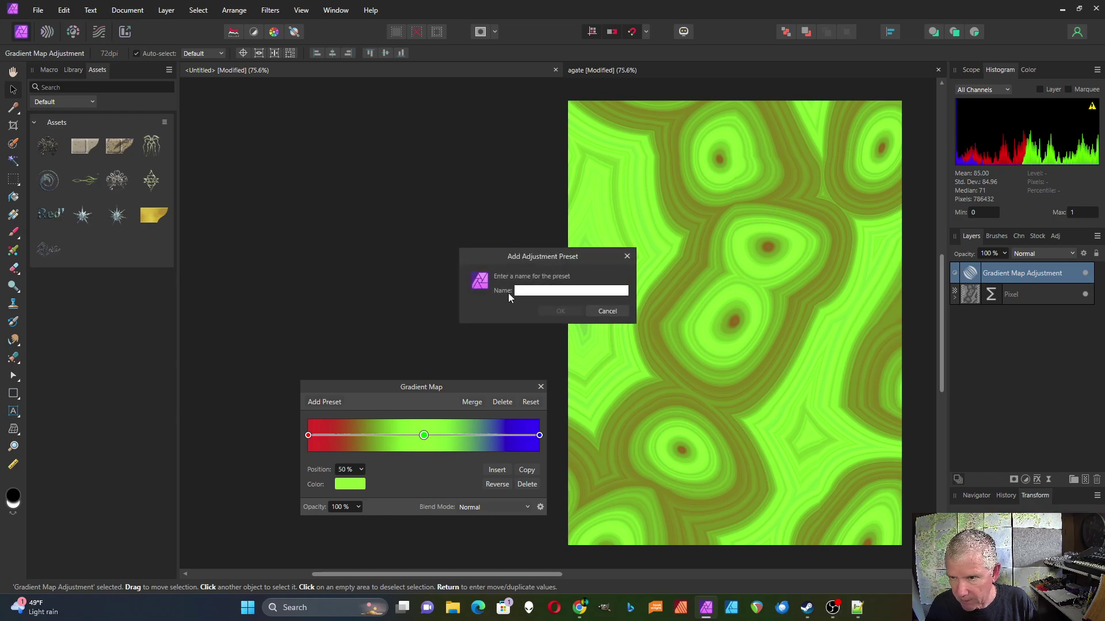
left_click(627, 257)
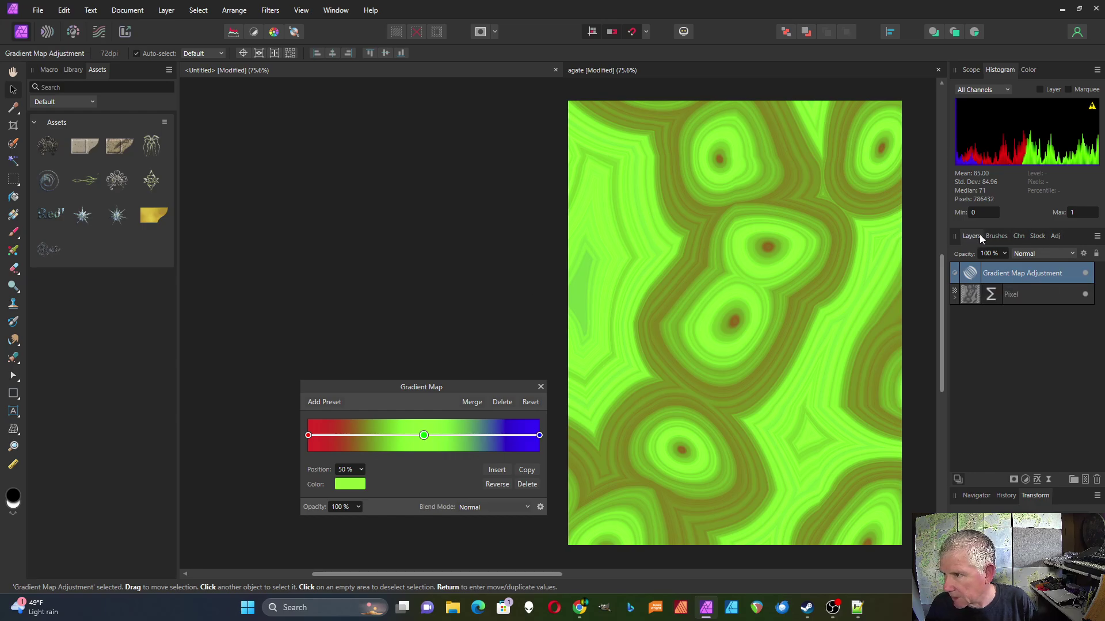
Apply the saved Agate gradient map preset to the adjustment, move its settings dialog up, and close it.
left_click(1056, 236)
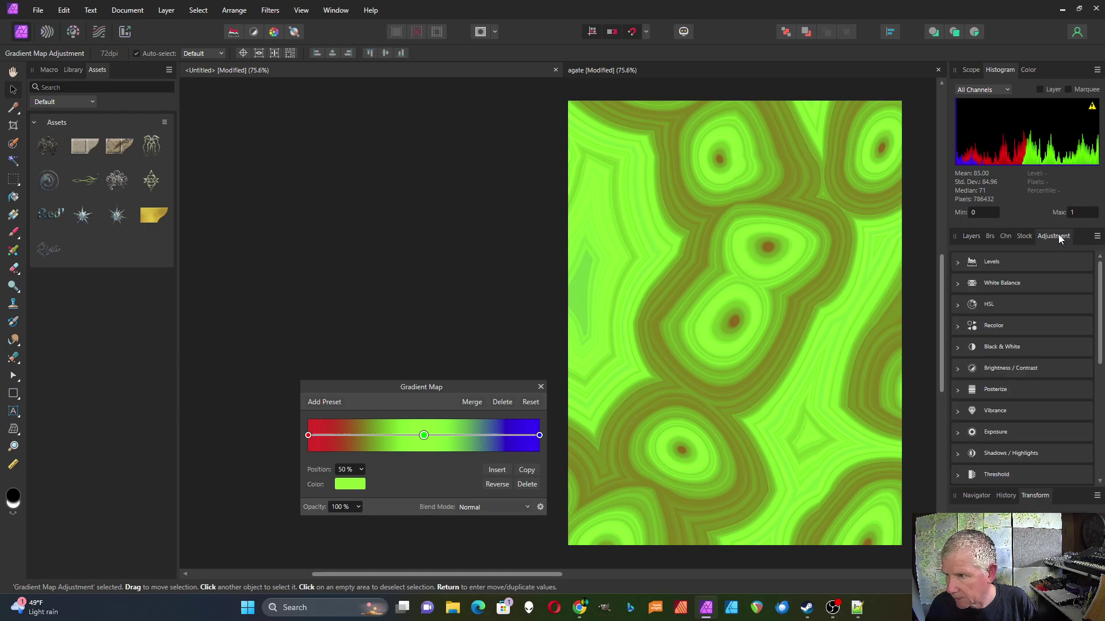
left_click(541, 387)
scroll(1019, 396, "down", 6)
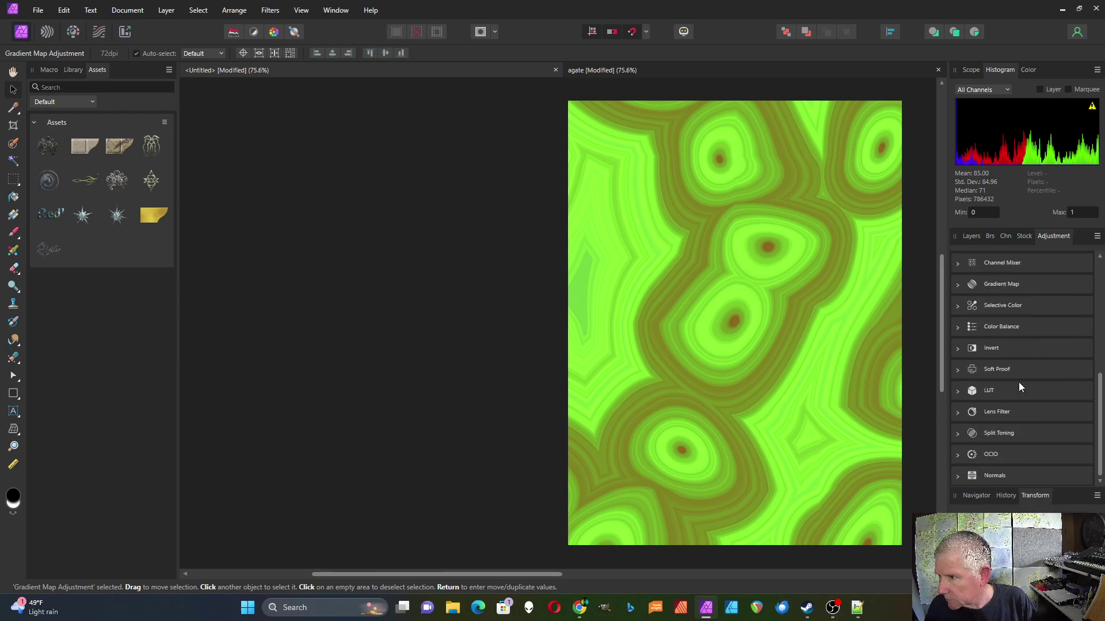
left_click(960, 284)
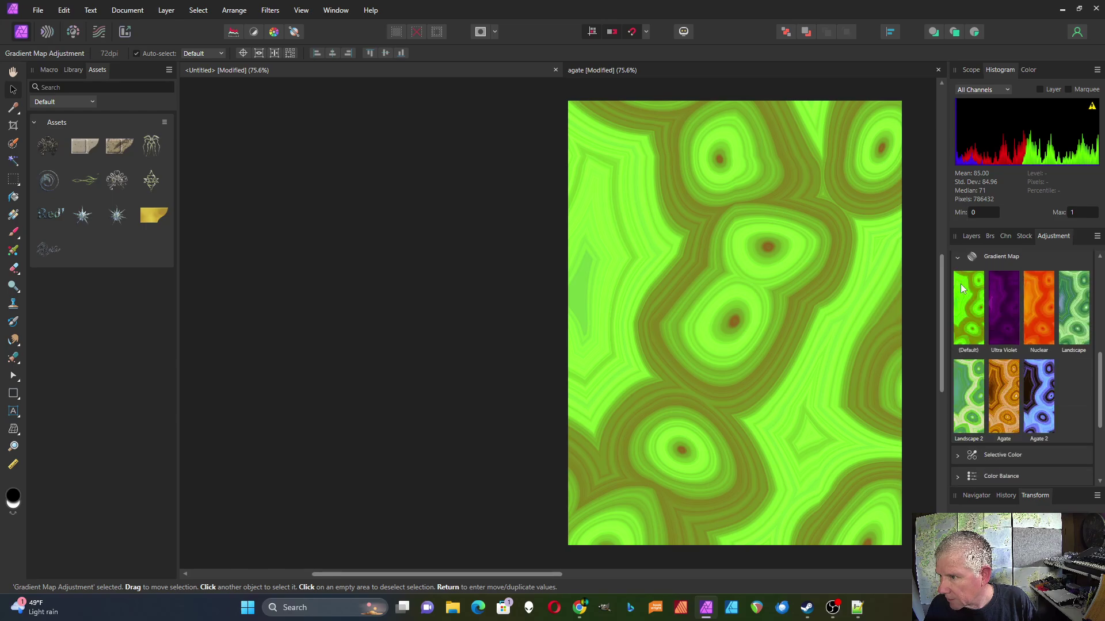
left_click(1001, 392)
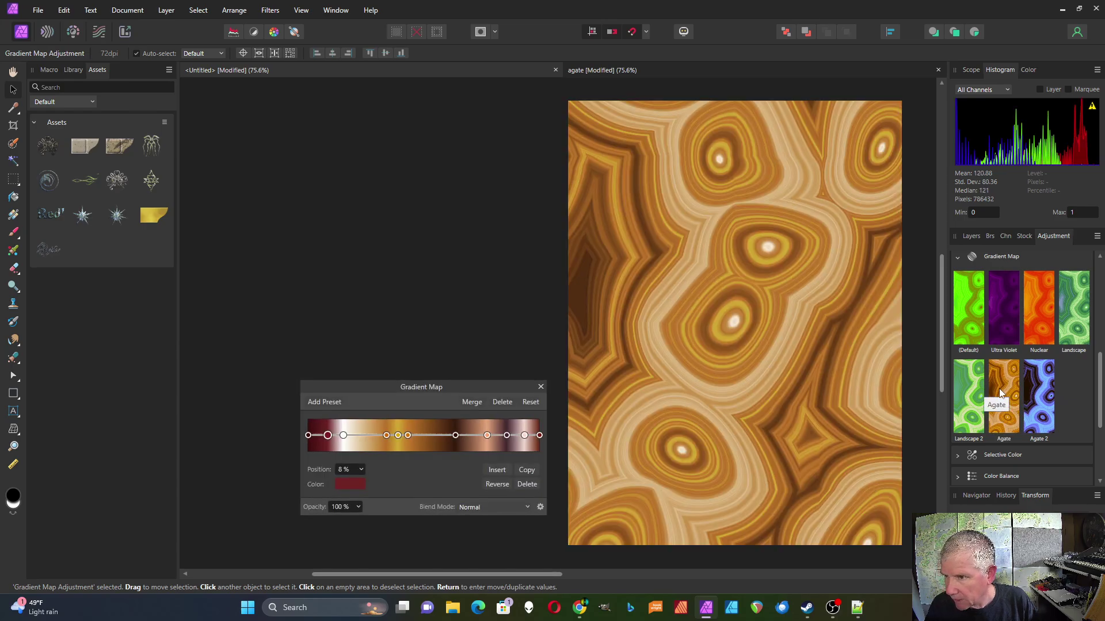
left_click_drag(470, 385, 454, 281)
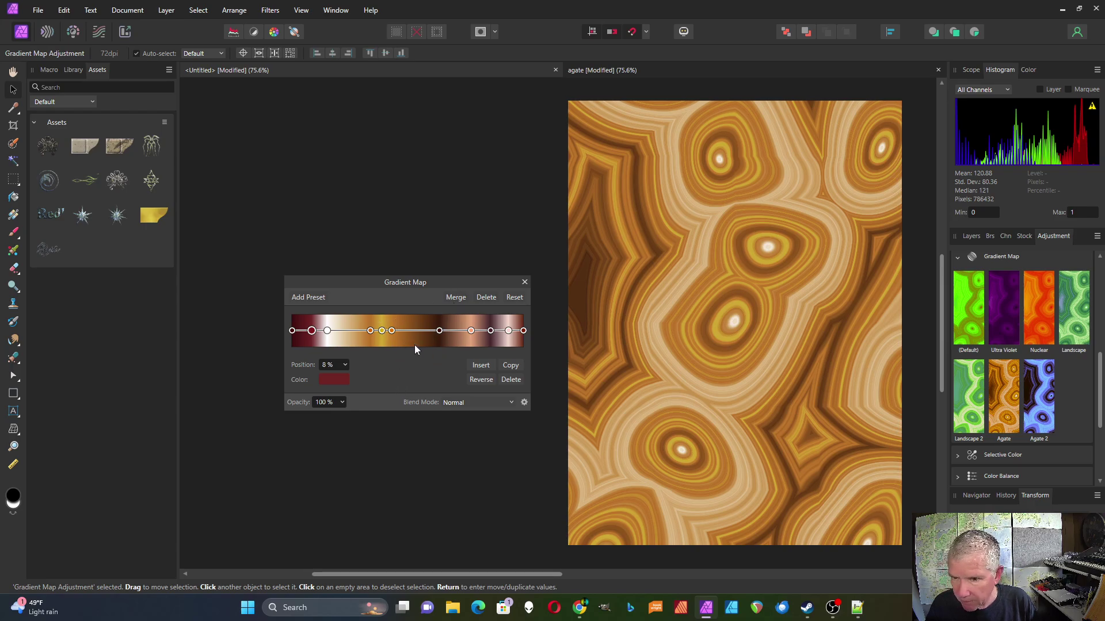
left_click(524, 283)
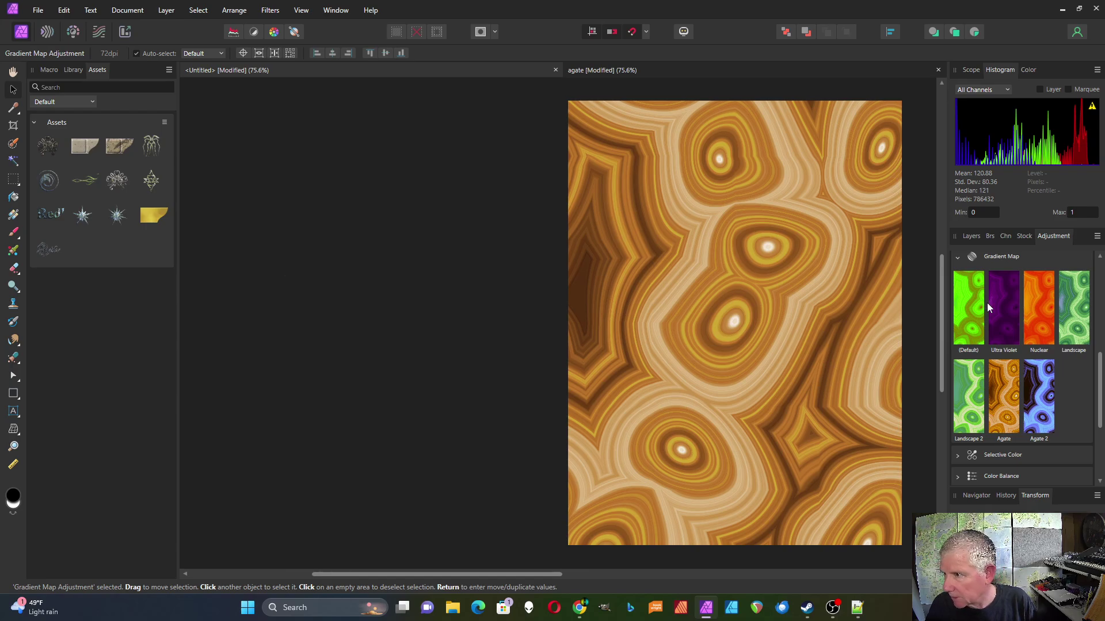
Delete the Gradient Map adjustment and add a new one with the default gradient above the Pixel layer.
left_click(971, 237)
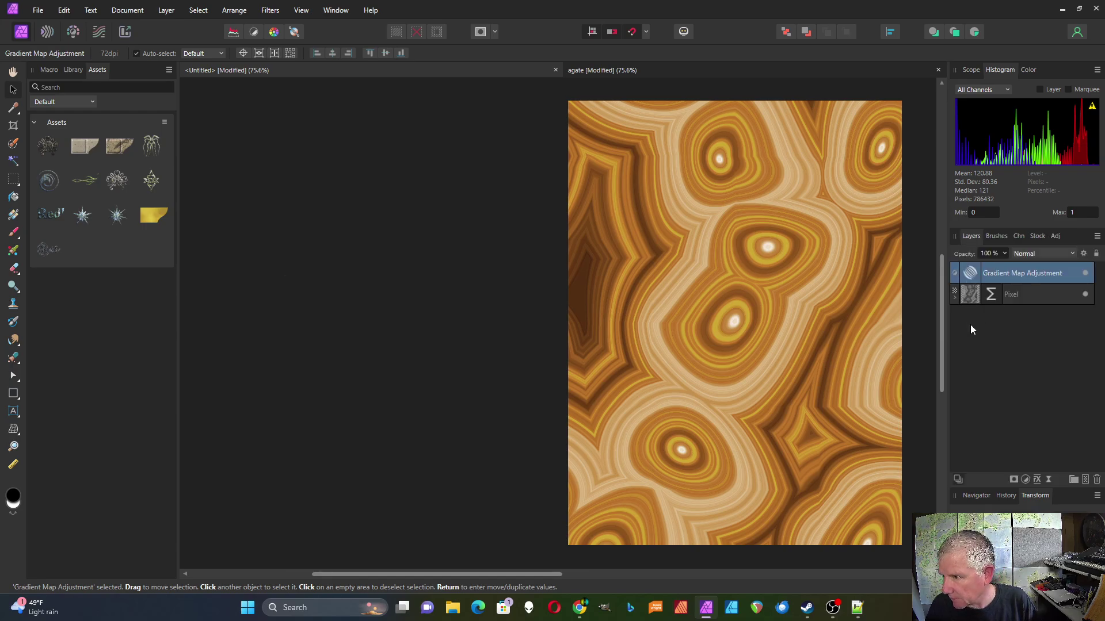
double_click(971, 273)
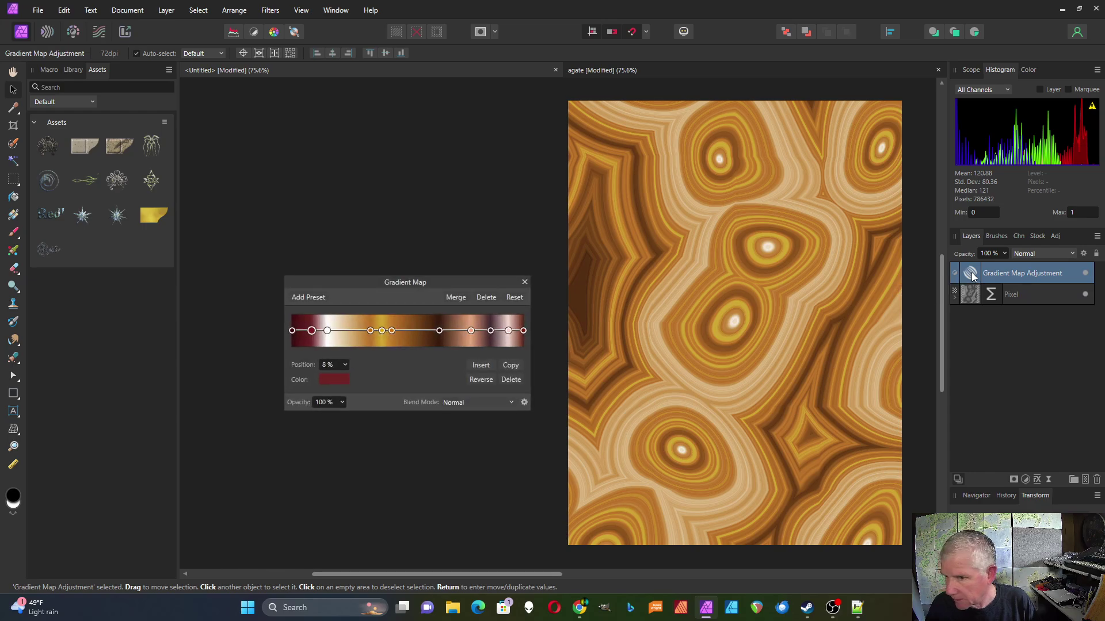
left_click(482, 296)
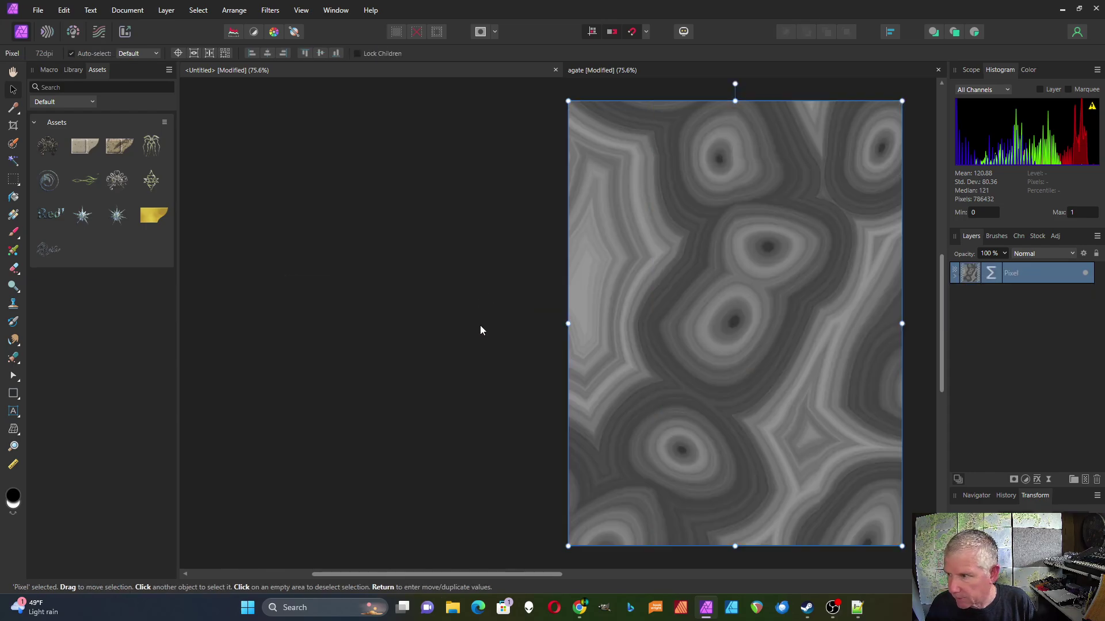
left_click(1026, 480)
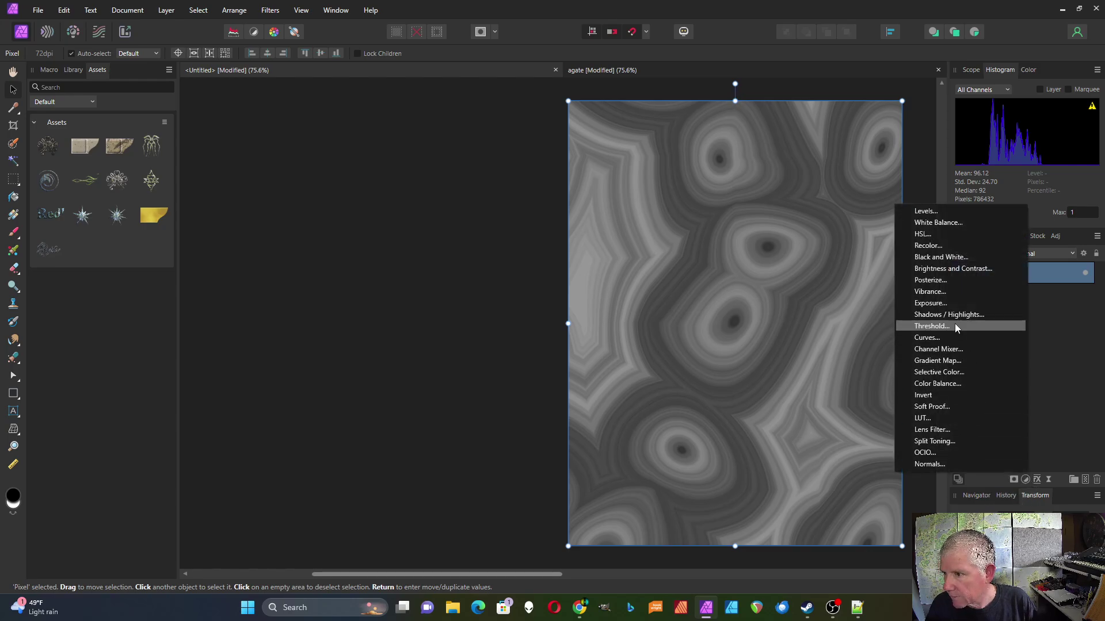
left_click(950, 360)
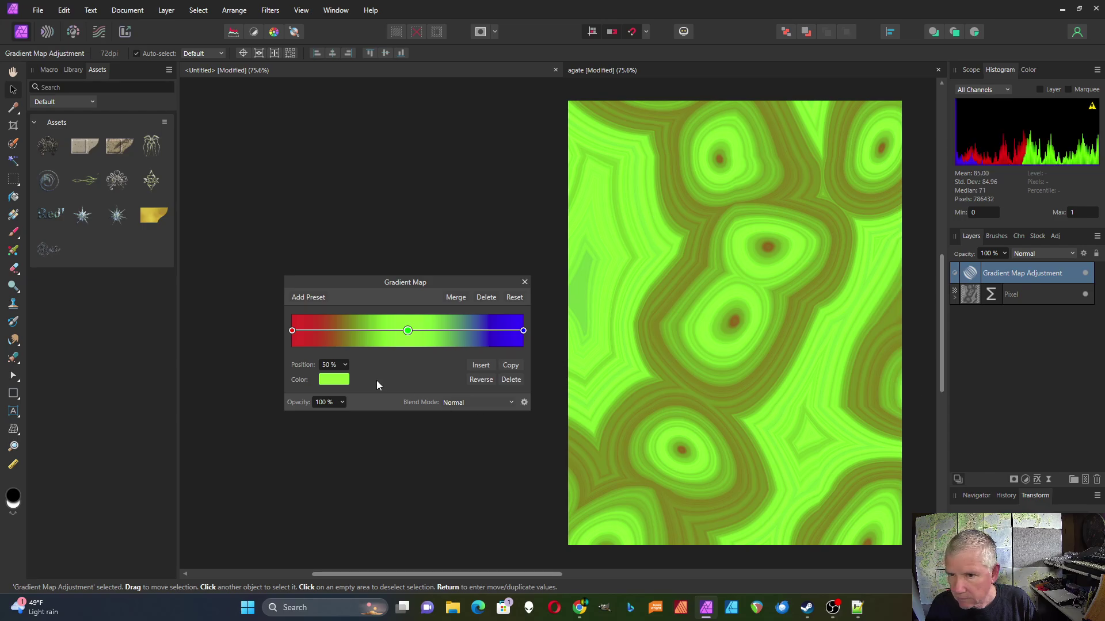
Set the gradient's 0% stop to a very dark brown with hue 10, saturation 100 and lightness 6.
left_click(292, 331)
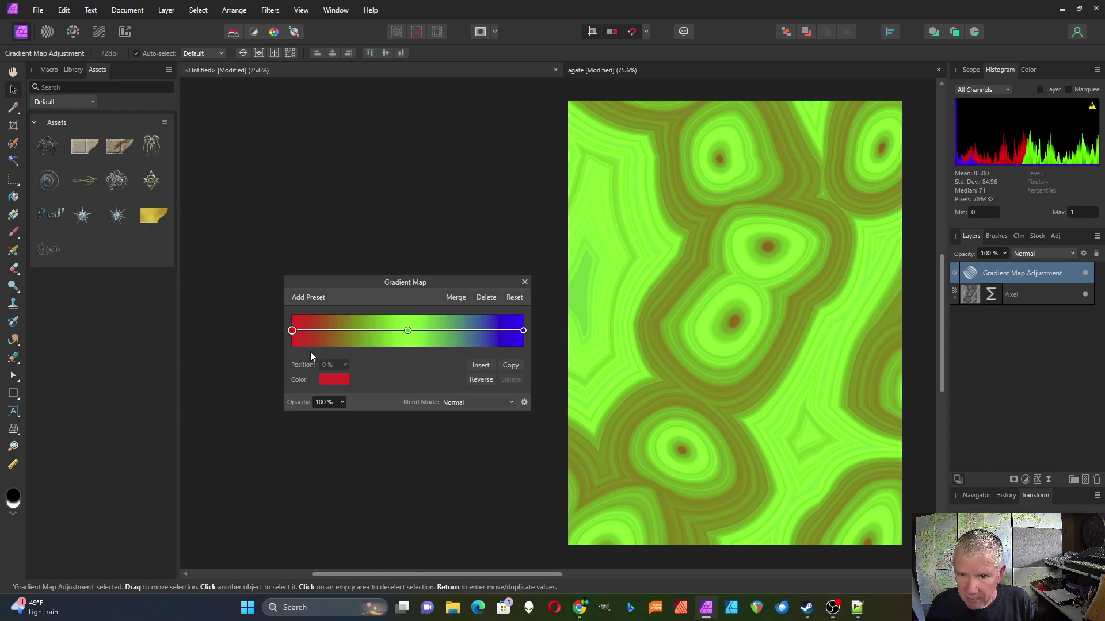
left_click(330, 381)
left_click_drag(288, 475, 270, 485)
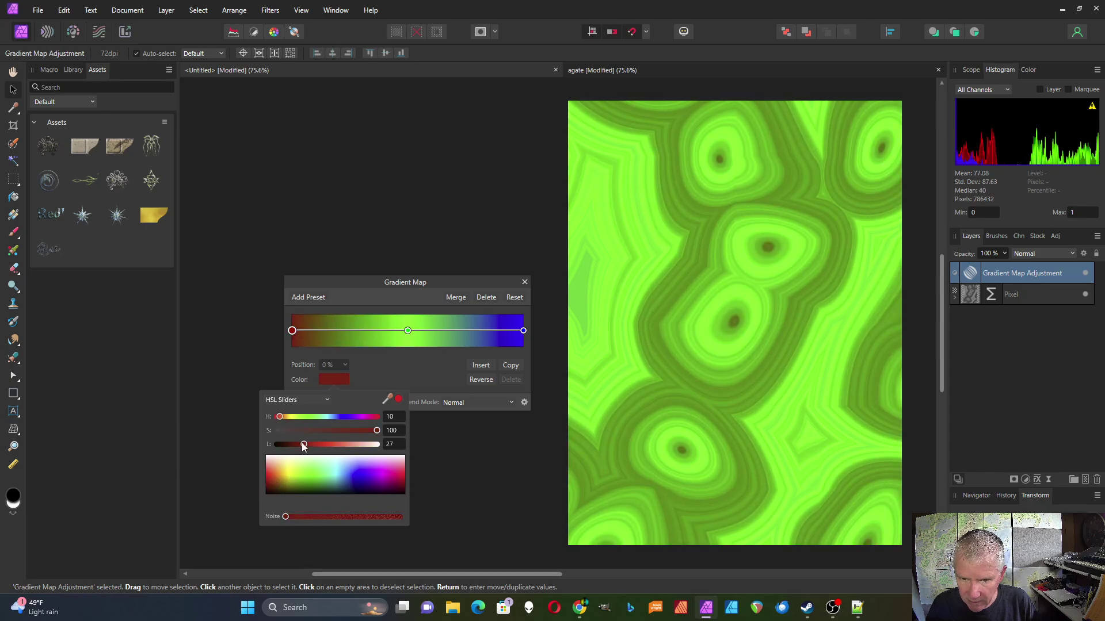
left_click_drag(302, 445, 283, 447)
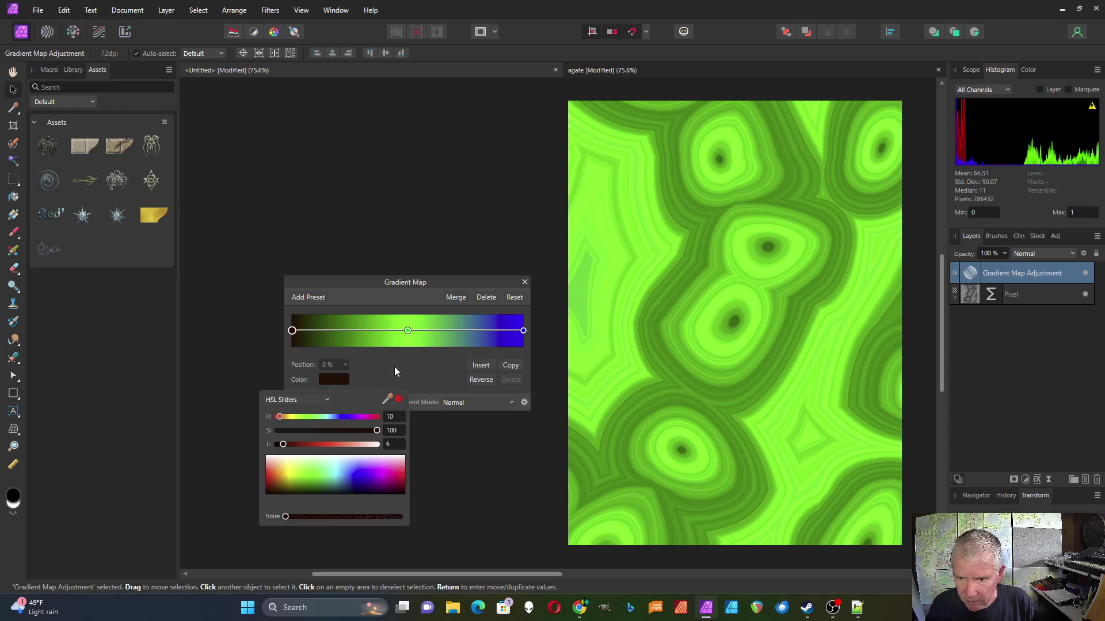
Set the gradient's 50% stop to a pale yellow with hue 74, saturation 100 and lightness 87.
left_click(408, 331)
left_click(338, 384)
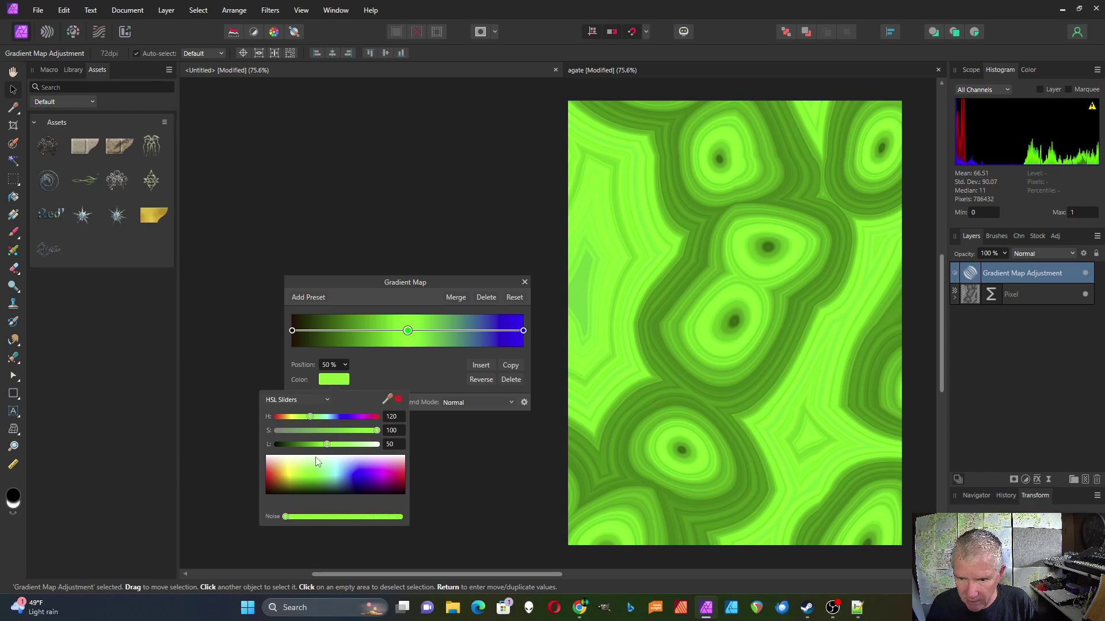
left_click(298, 462)
left_click(294, 460)
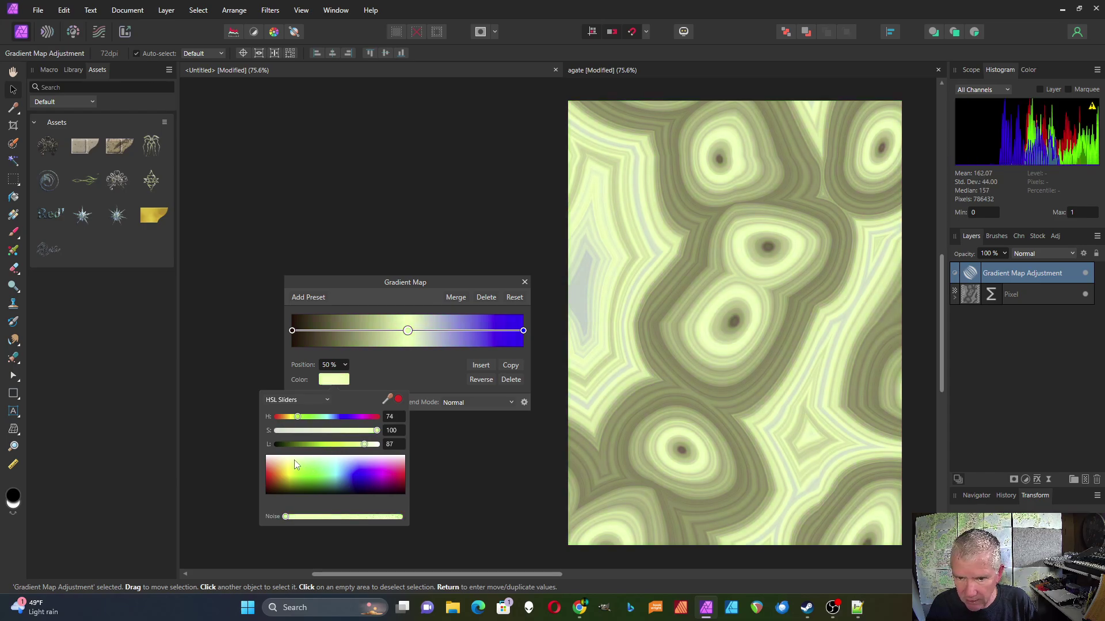
left_click(524, 331)
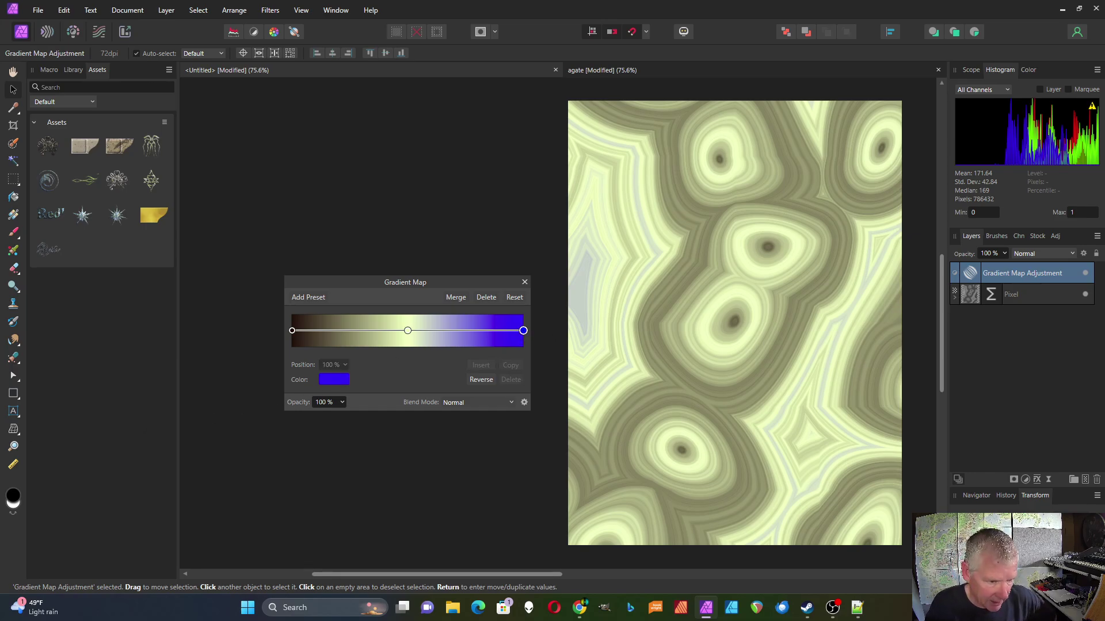
key("alt+Tab")
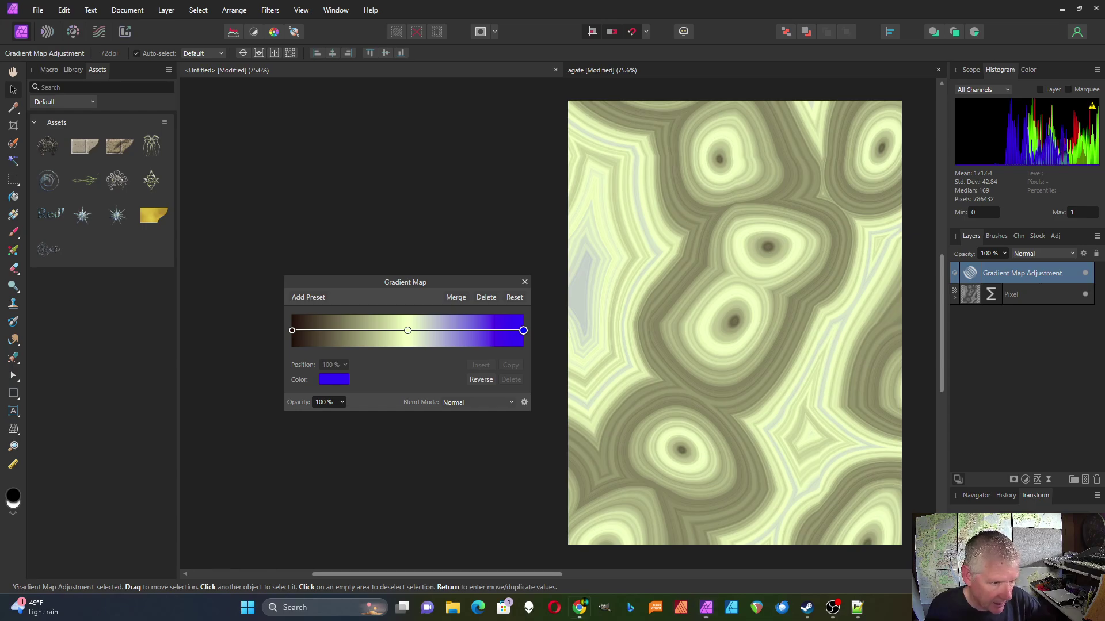
left_click(229, 421)
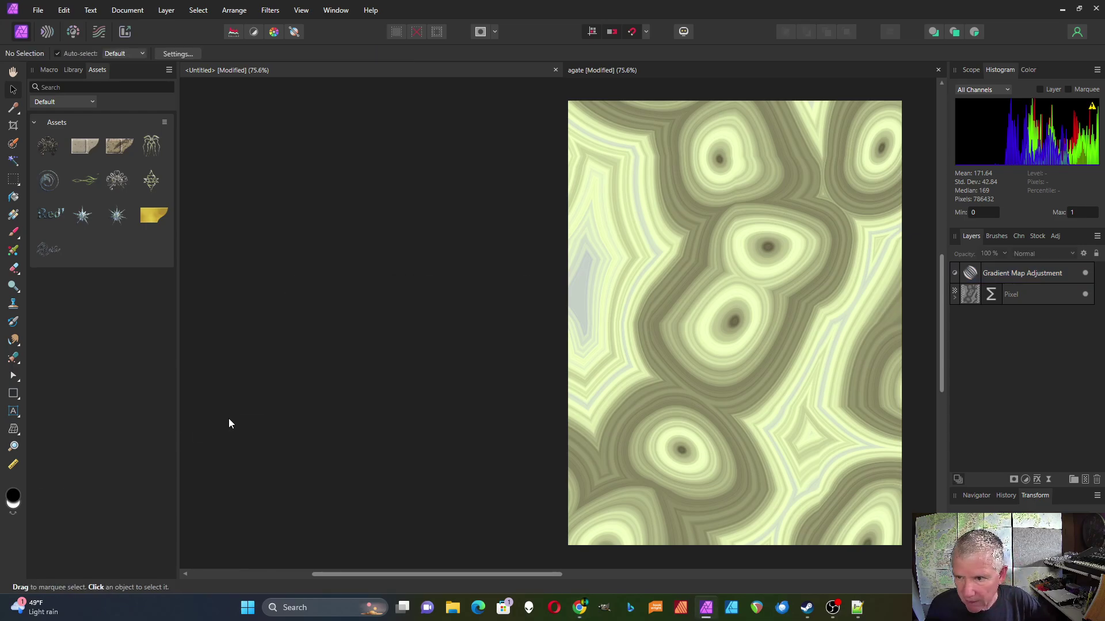
Reopen the Gradient Map settings and set the 100% stop to a light blue with hue 205, saturation 100 and lightness about 80.
double_click(970, 273)
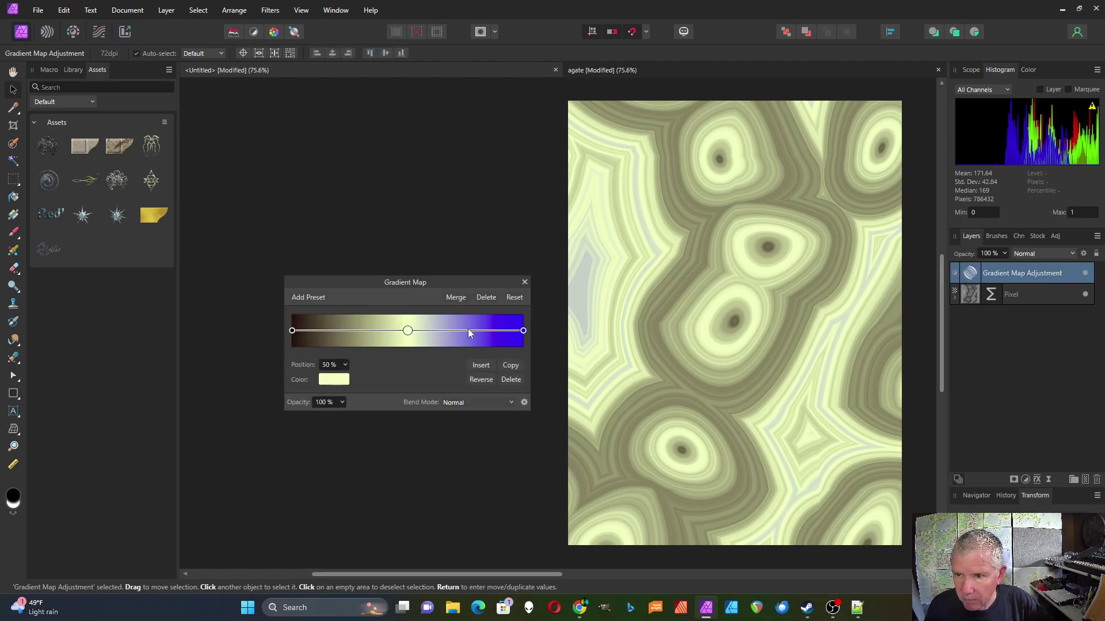
left_click(523, 330)
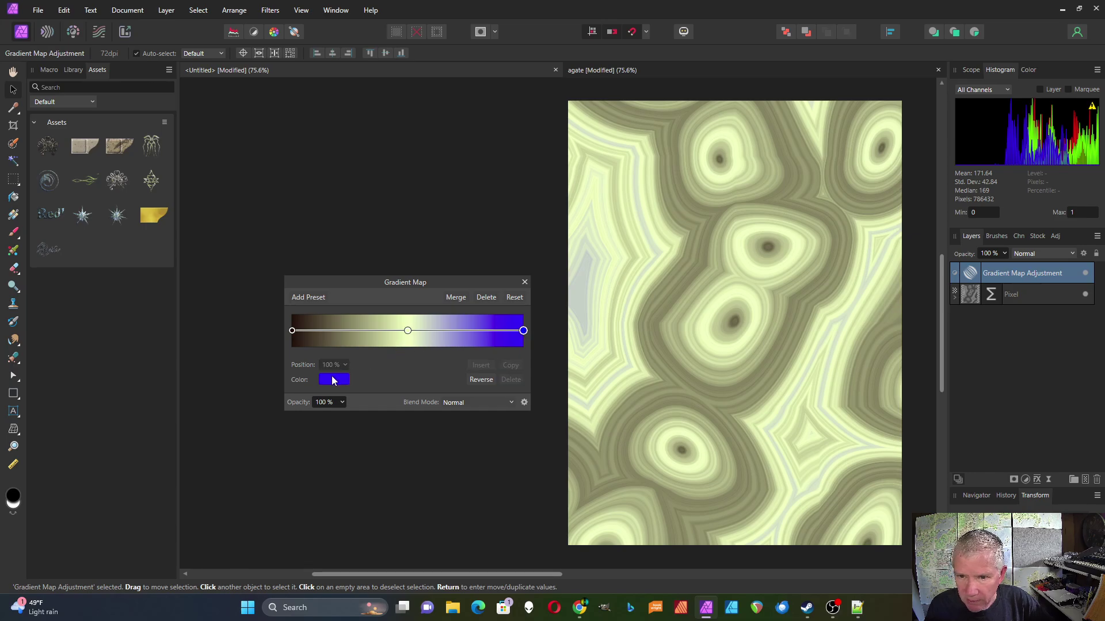
left_click(332, 380)
left_click(344, 471)
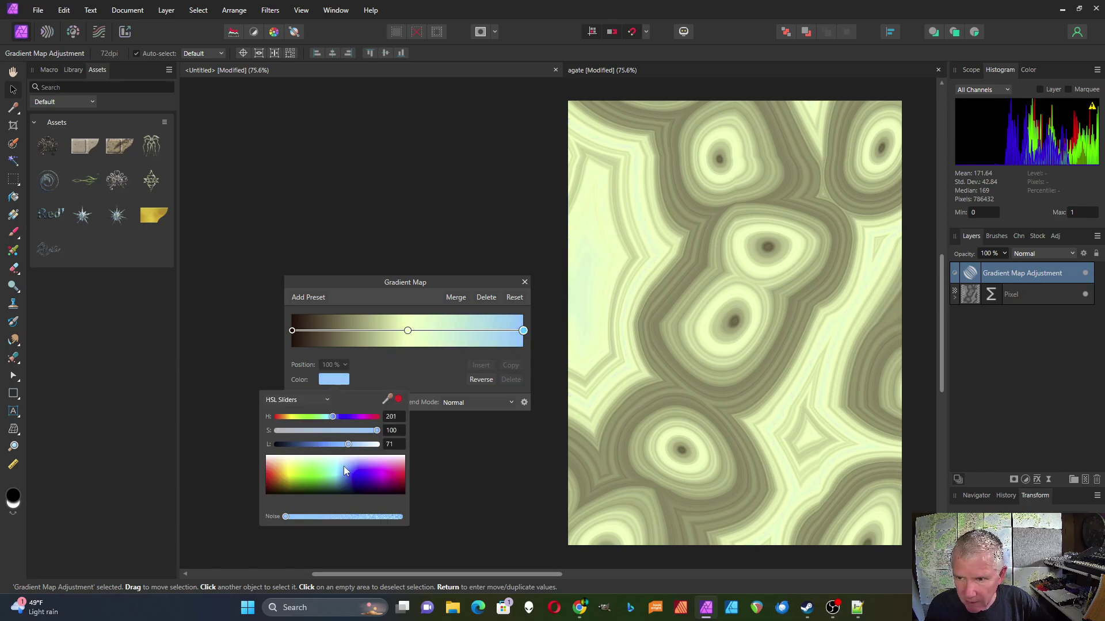
mouse_move(343, 466)
left_mouse_down()
mouse_move(367, 465)
mouse_move(345, 463)
left_mouse_up()
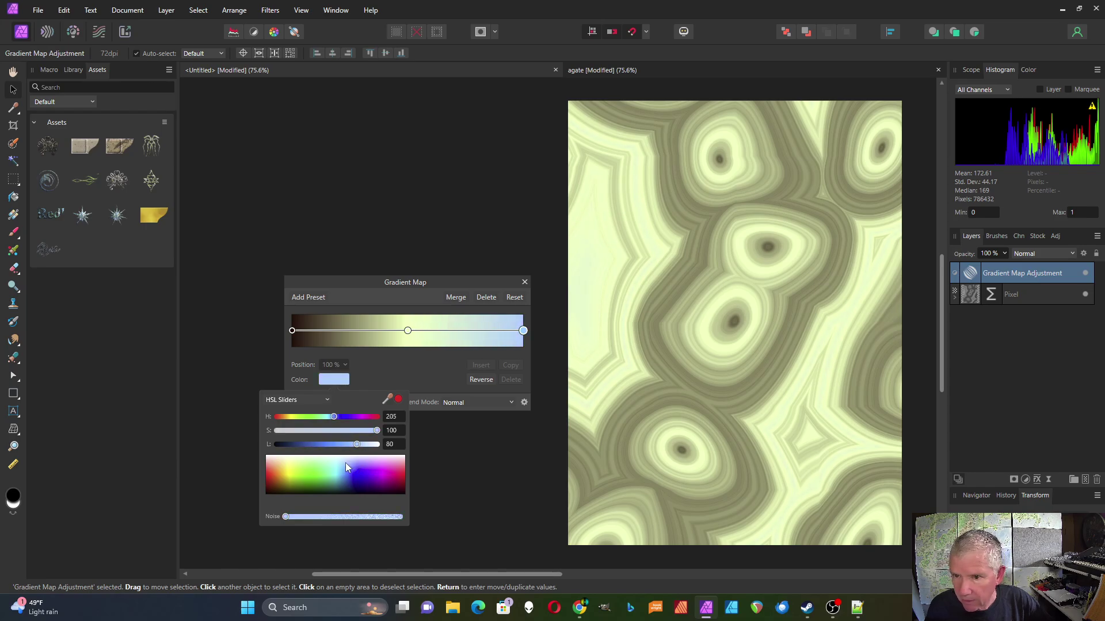
left_click(425, 282)
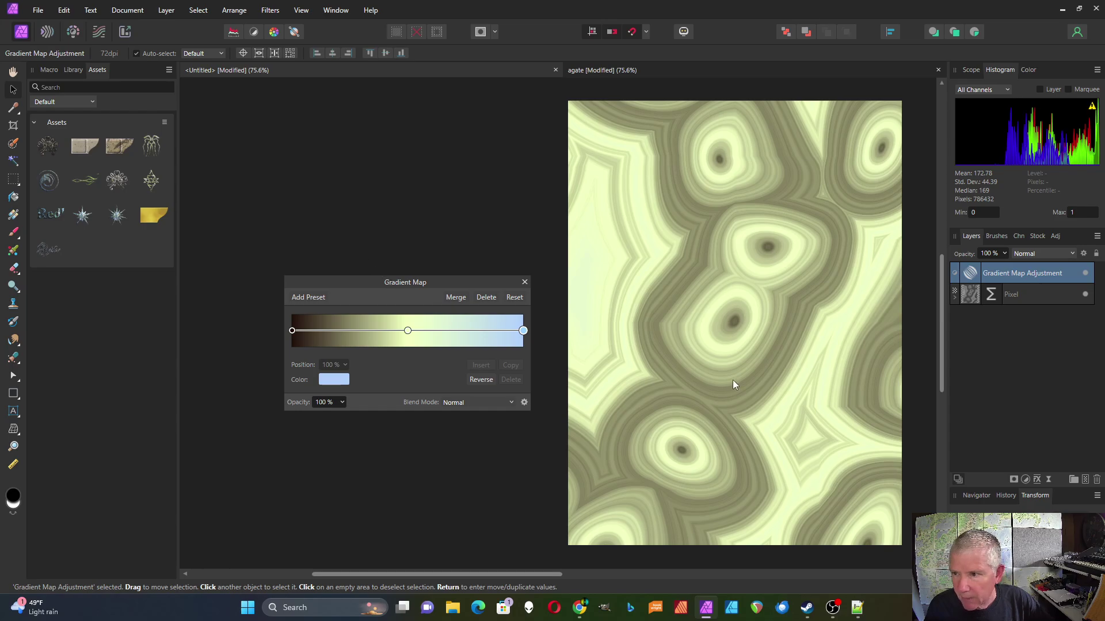
Adjust the Pixel layer's live Procedural Texture filter, setting Fader to about 74 percent and Offset to about 12 percent.
left_click(996, 295)
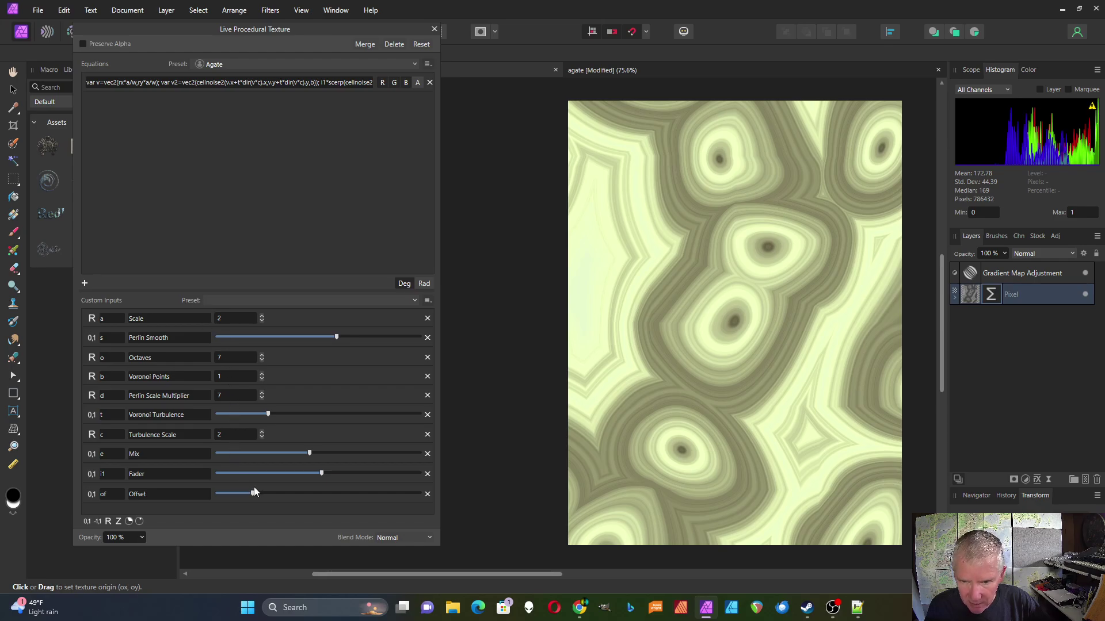
left_click_drag(322, 474, 366, 475)
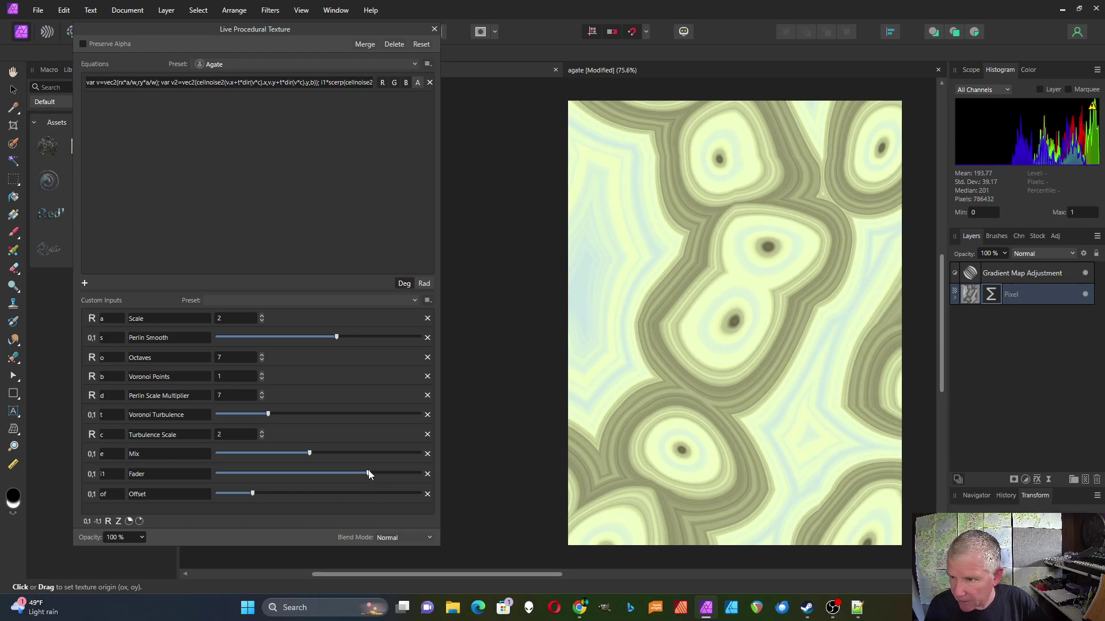
left_click_drag(253, 495, 240, 496)
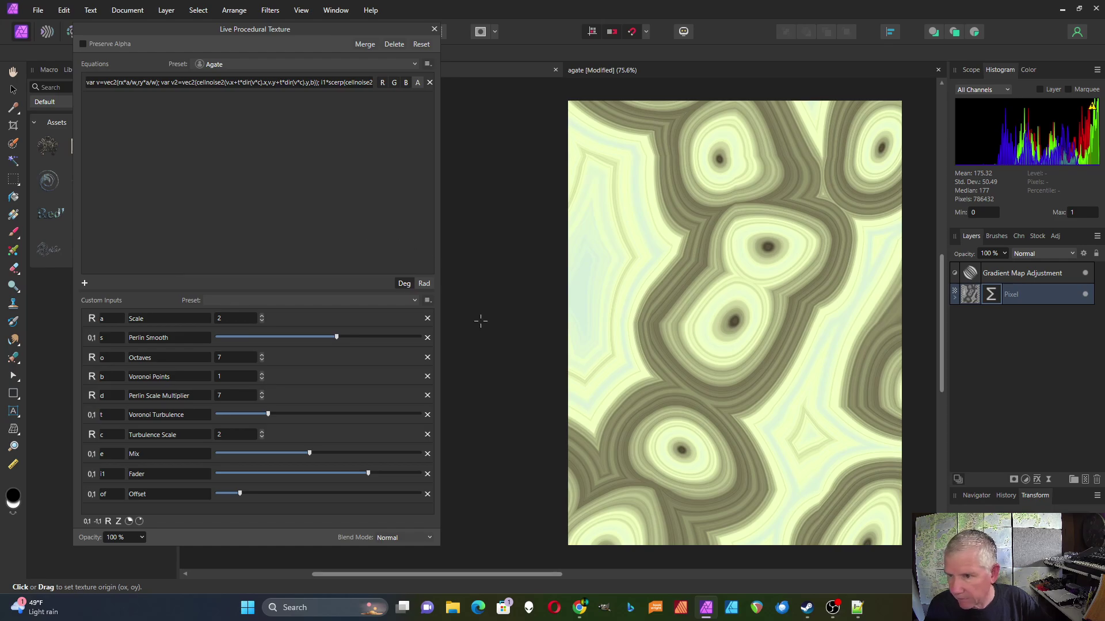
Add a gradient stop at 24% to the Gradient Map and colour it orange-brown with hue 27, saturation 66 and lightness 50.
double_click(971, 274)
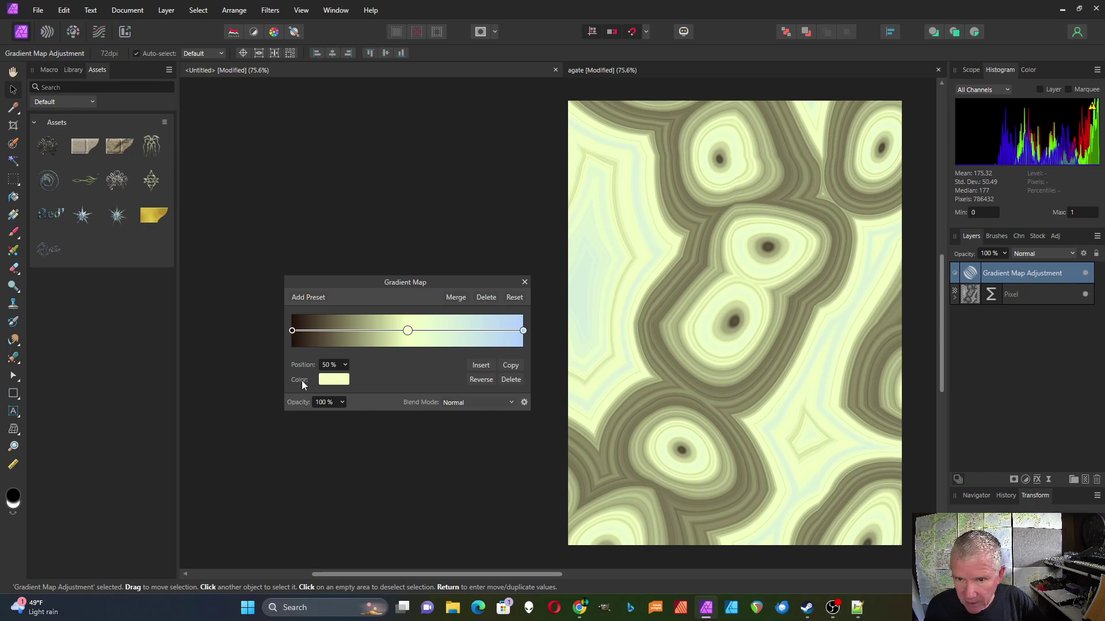
left_click(347, 333)
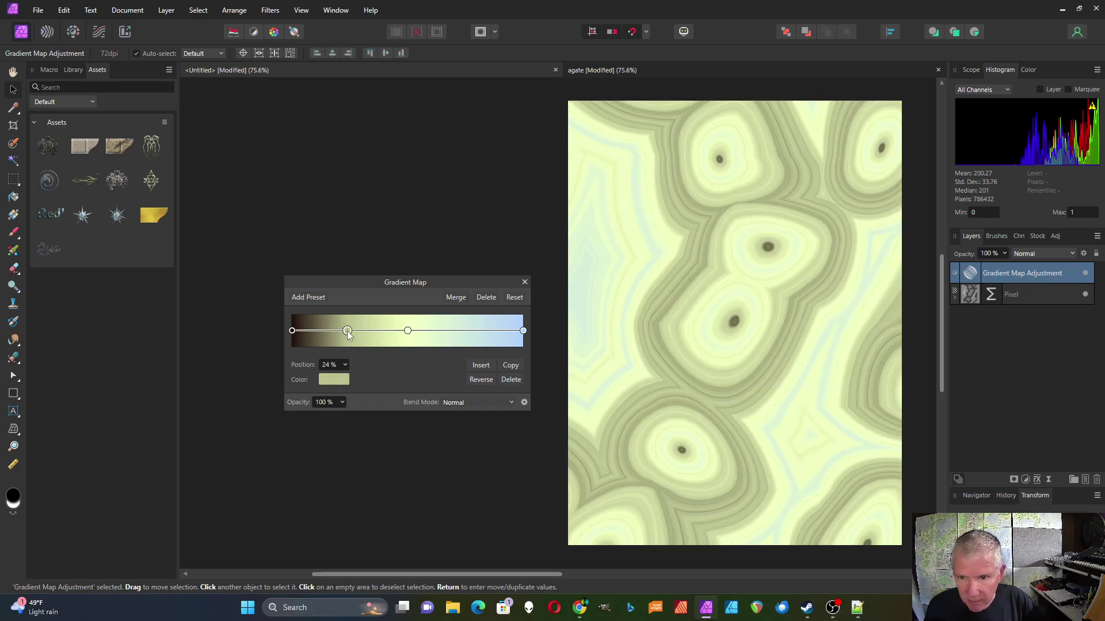
left_click(336, 381)
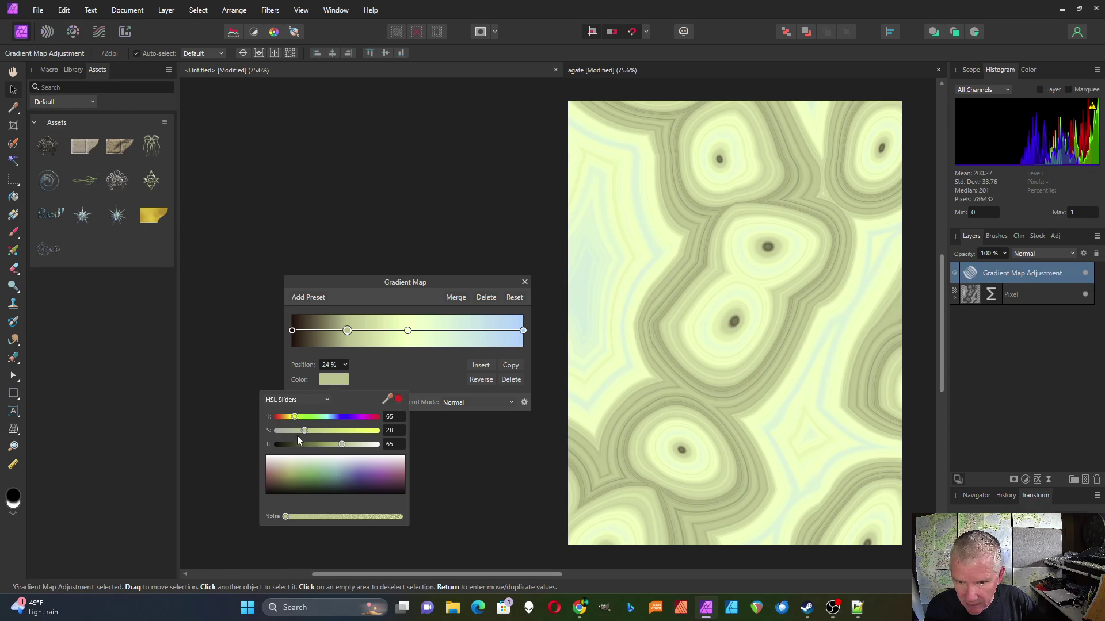
left_click(284, 417)
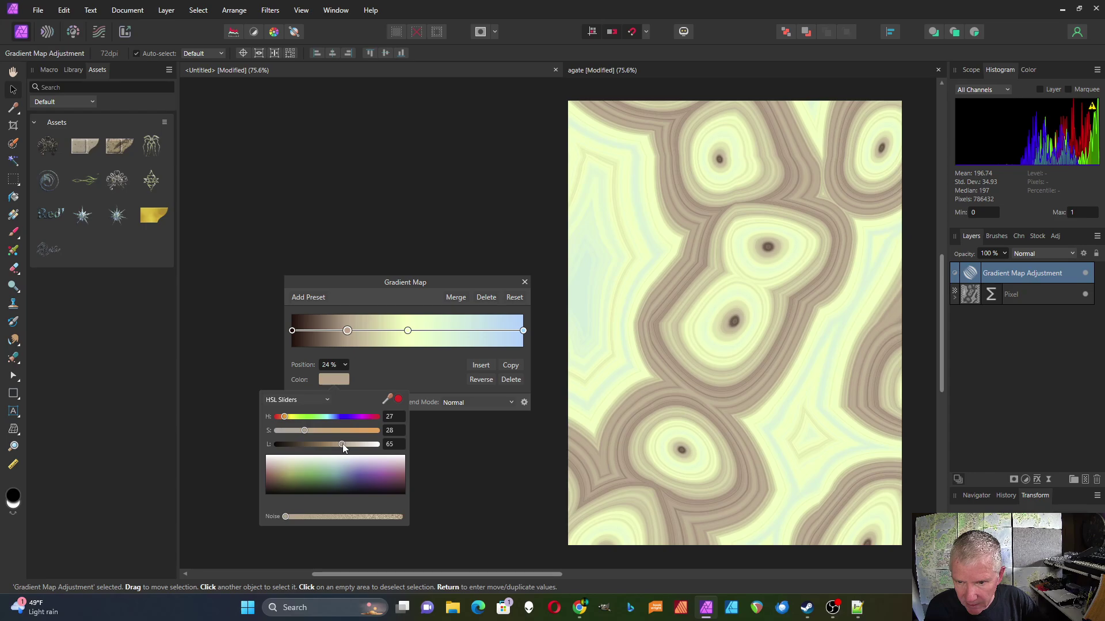
mouse_move(341, 444)
left_mouse_down()
mouse_move(315, 444)
mouse_move(350, 444)
mouse_move(327, 443)
mouse_move(354, 430)
mouse_move(343, 430)
left_mouse_up()
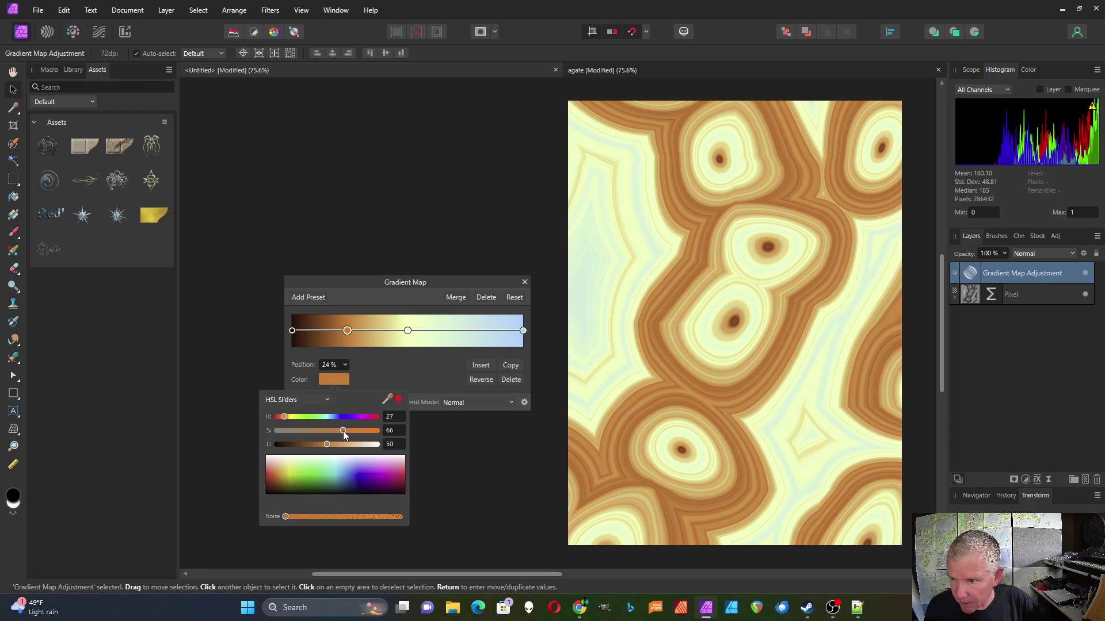
Add a gradient stop at 70% and colour it dark red with hue 360 and lightness 18, raising its saturation slightly.
left_click(455, 331)
left_click(335, 380)
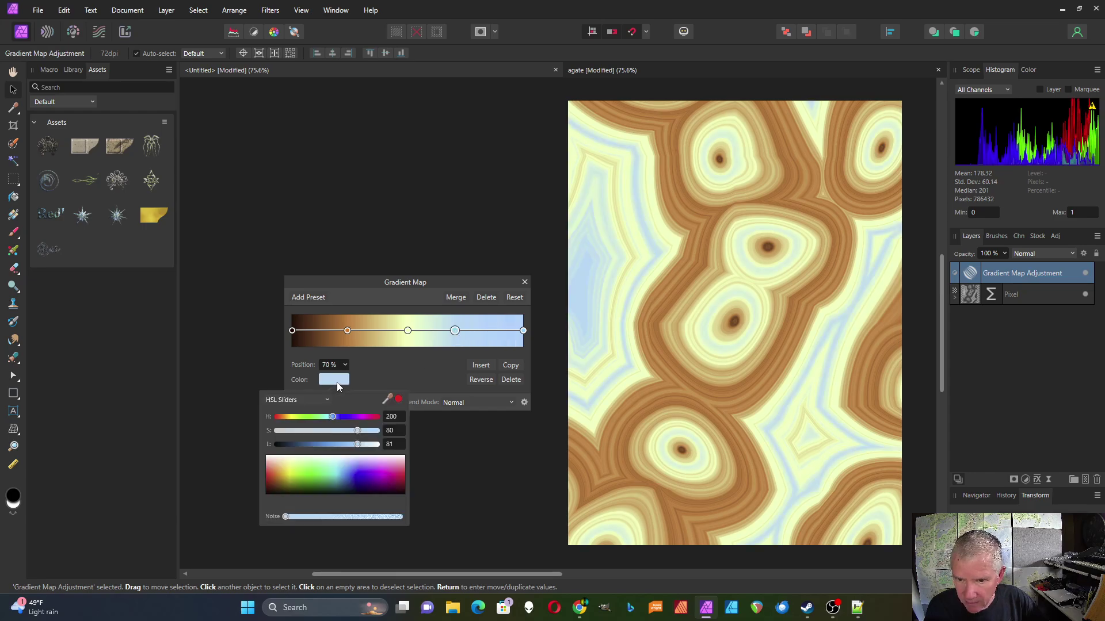
left_click_drag(332, 417, 295, 449)
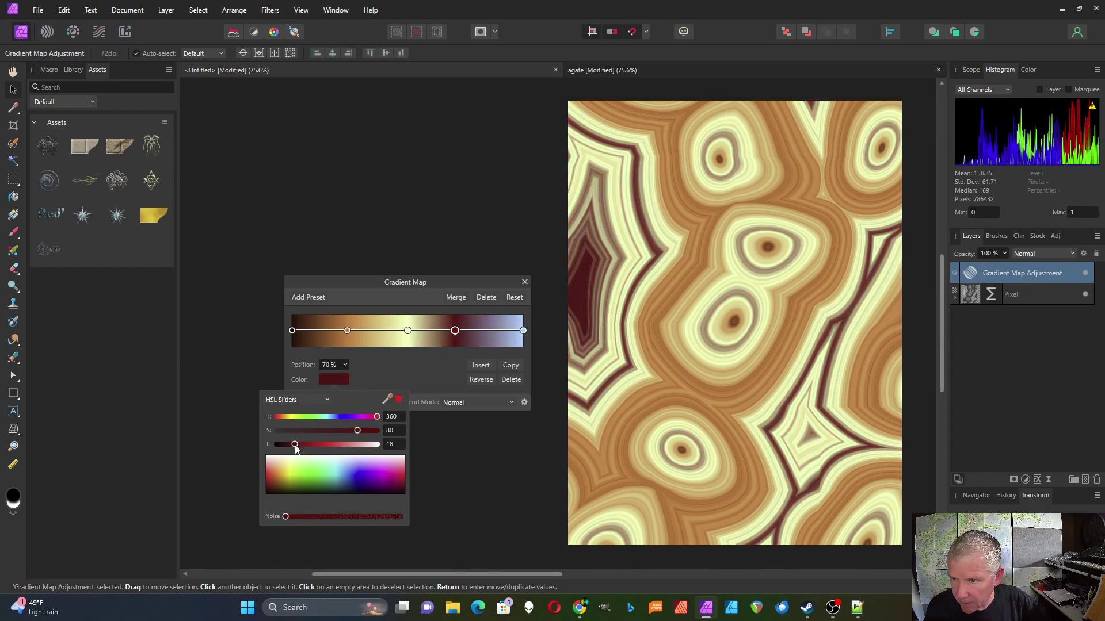
left_click_drag(358, 431, 370, 430)
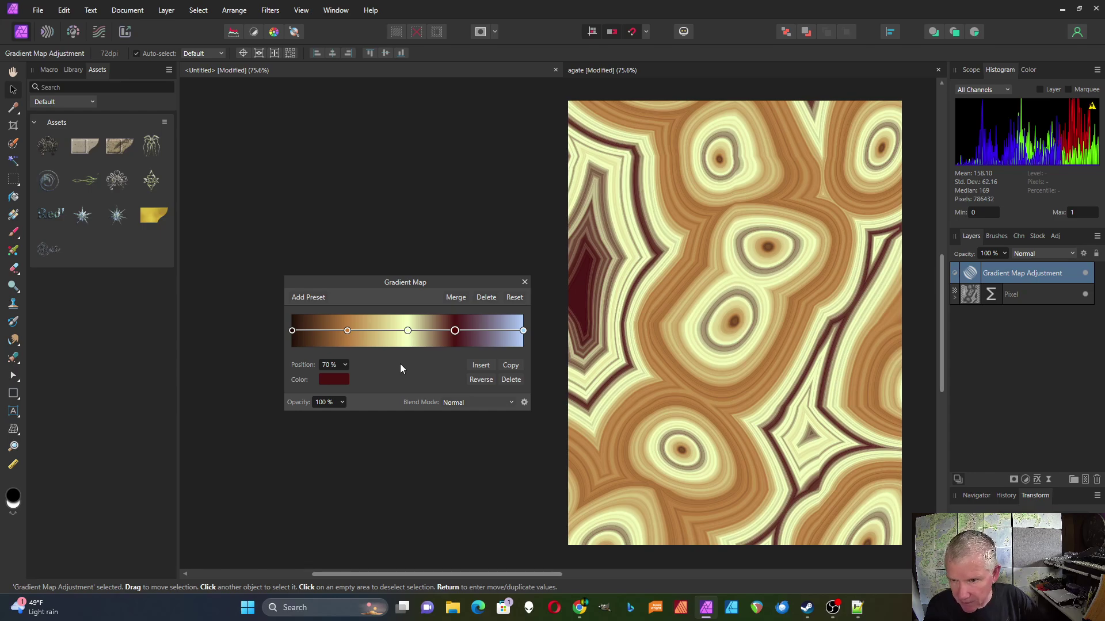
Add a gradient stop at 42%, colour it white with lightness 100, and reposition it to 45%.
left_click(388, 332)
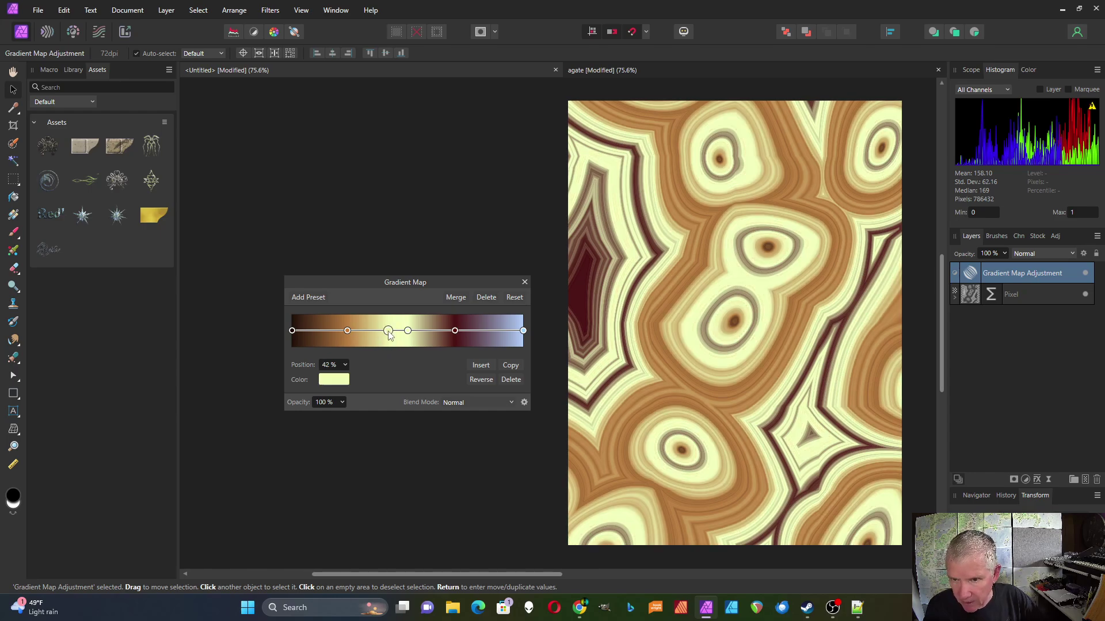
left_click(345, 383)
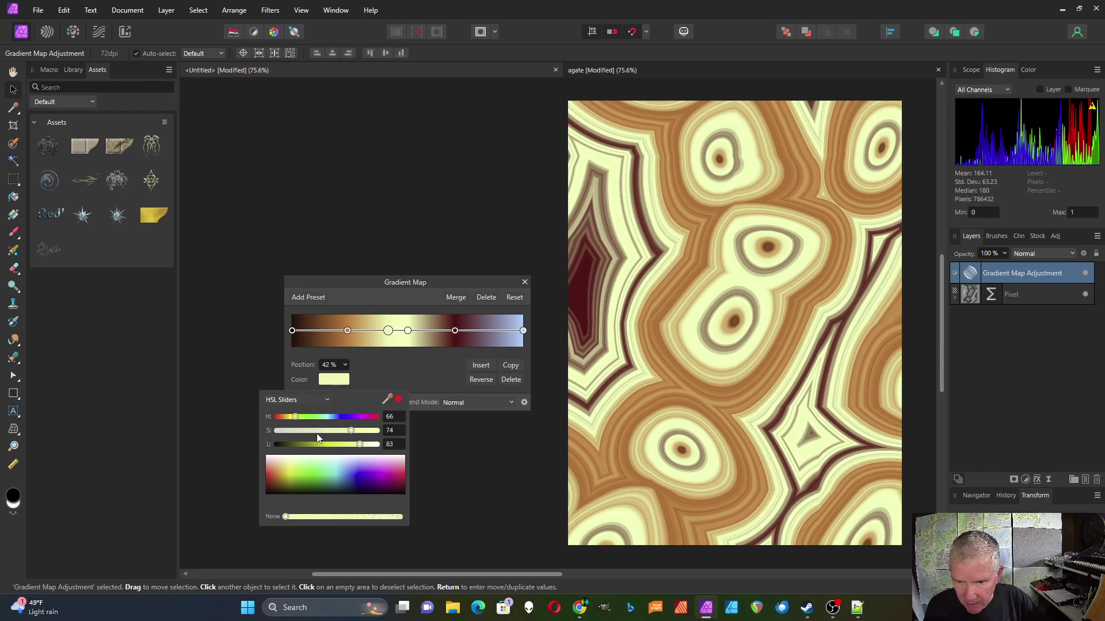
left_click(340, 459)
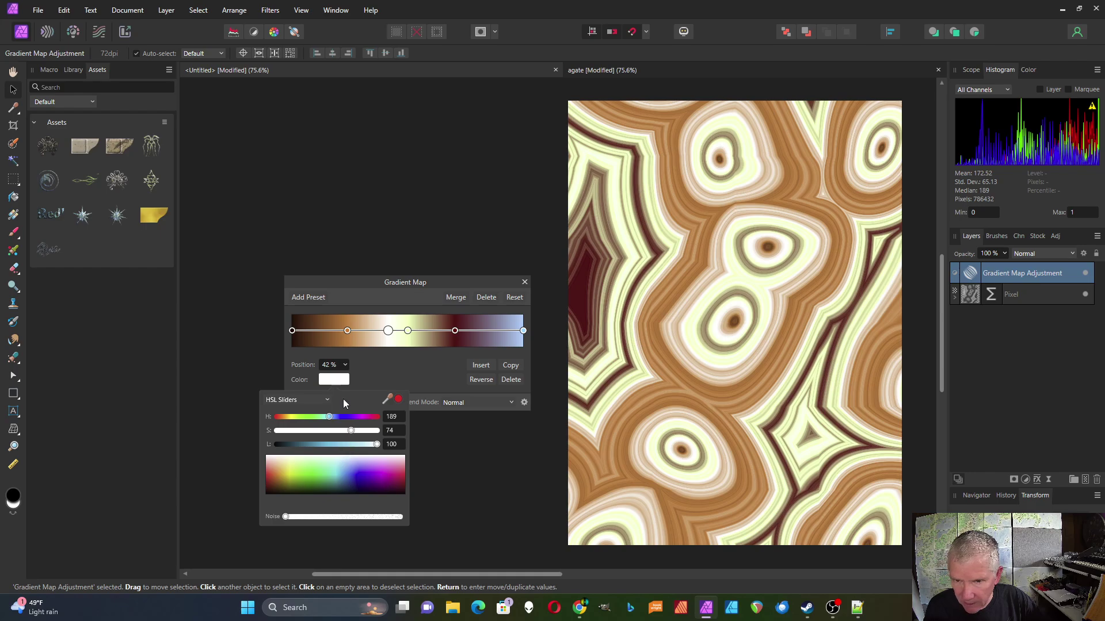
left_click_drag(390, 335, 396, 335)
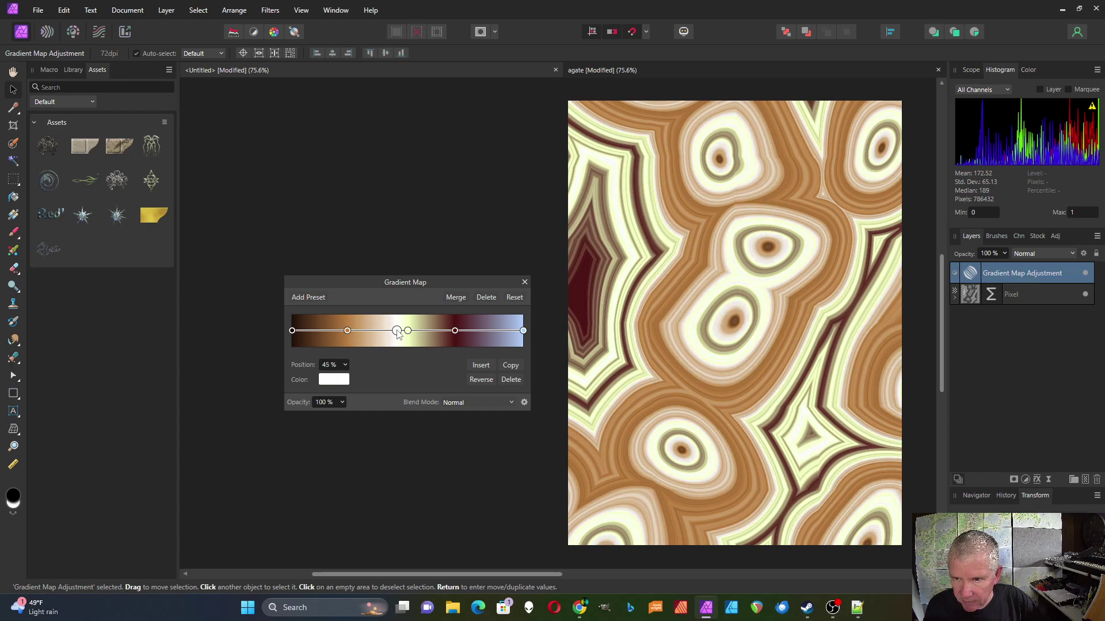
Add a gradient stop at 40% in the Gradient Map and colour it a muted purple.
left_click(385, 335)
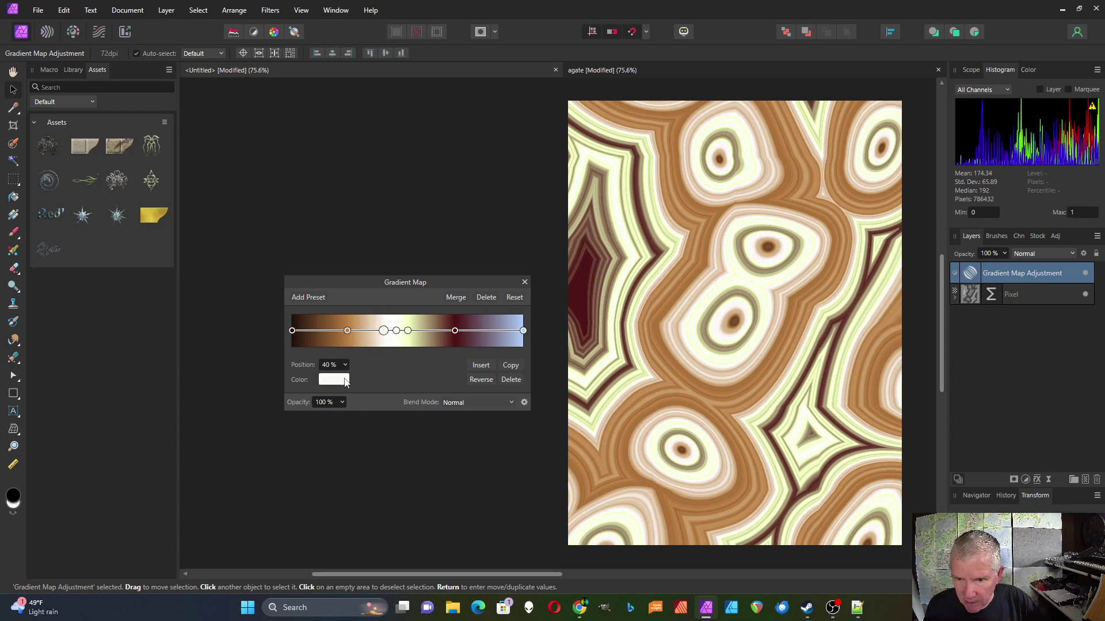
left_click(337, 383)
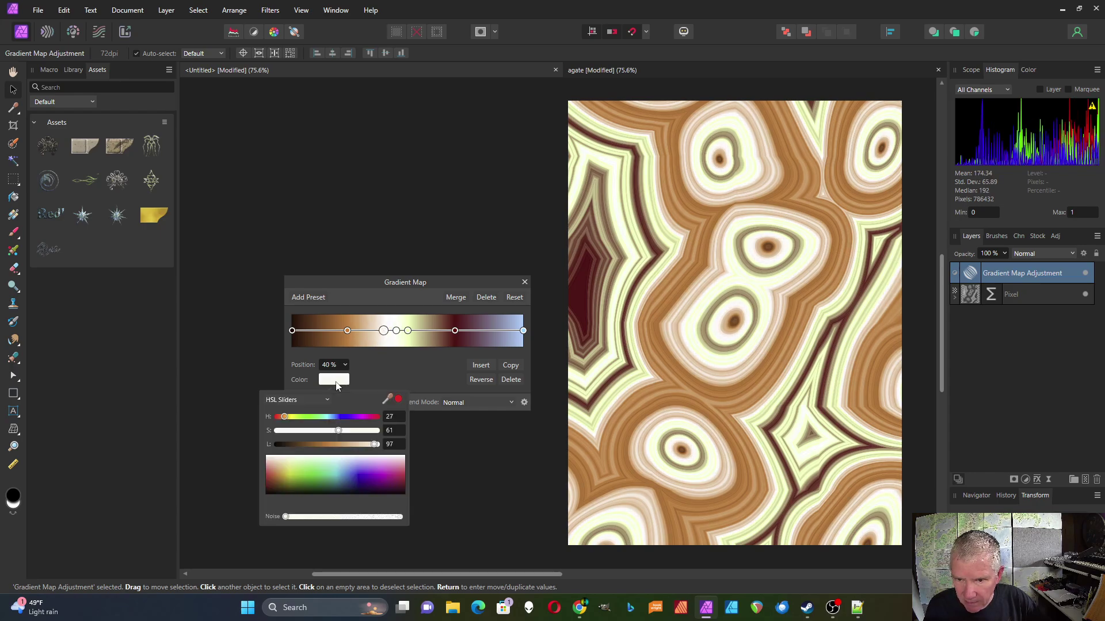
left_click(333, 418)
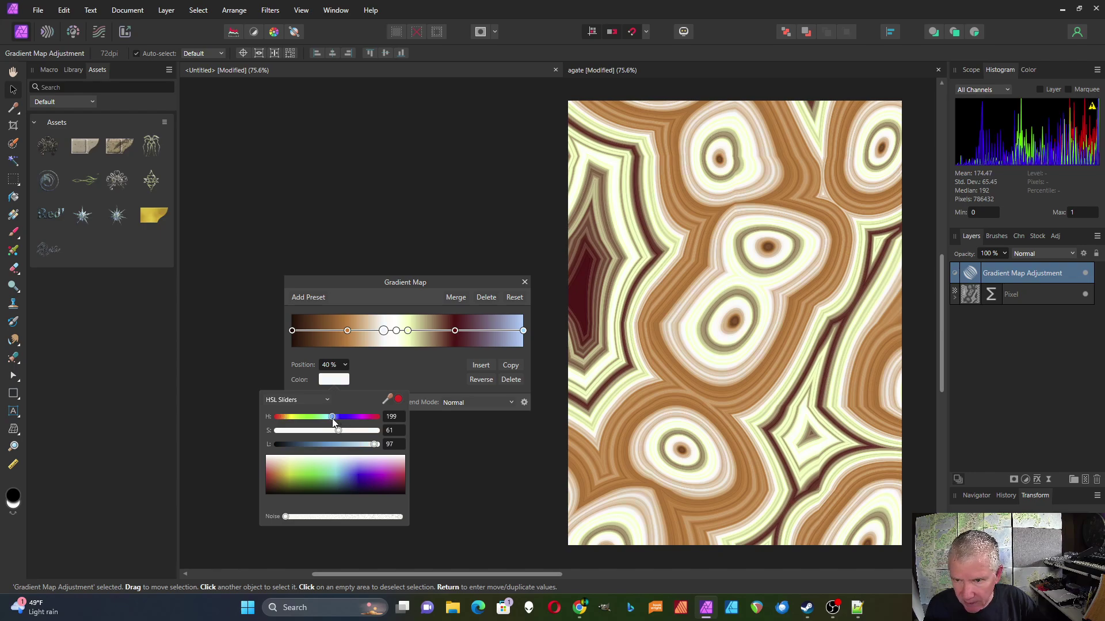
left_click_drag(392, 467, 405, 480)
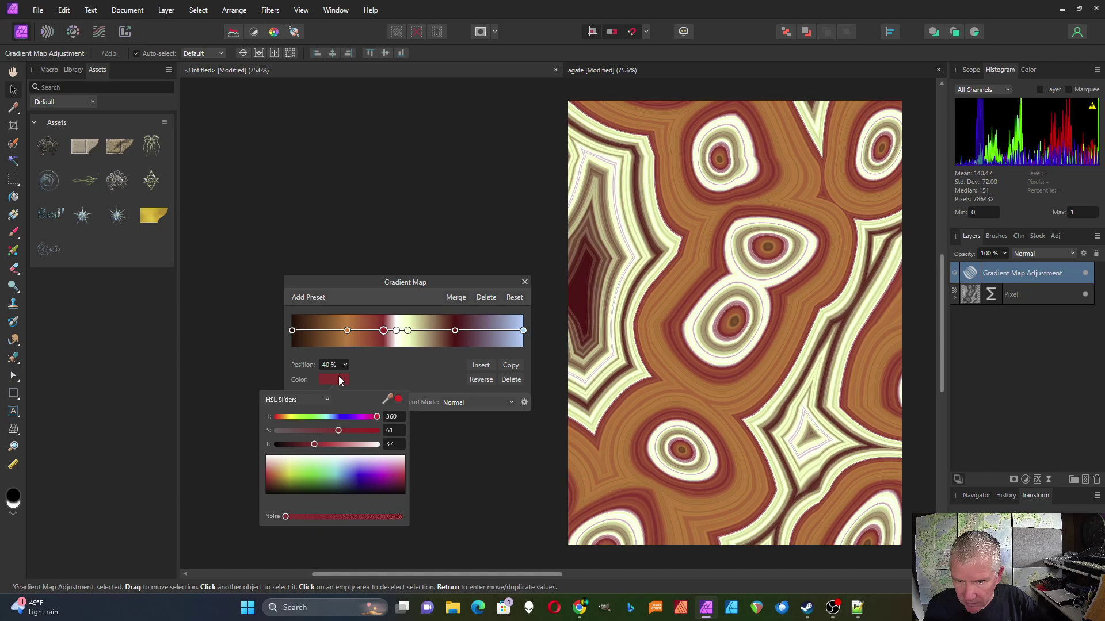
left_click_drag(400, 461, 393, 474)
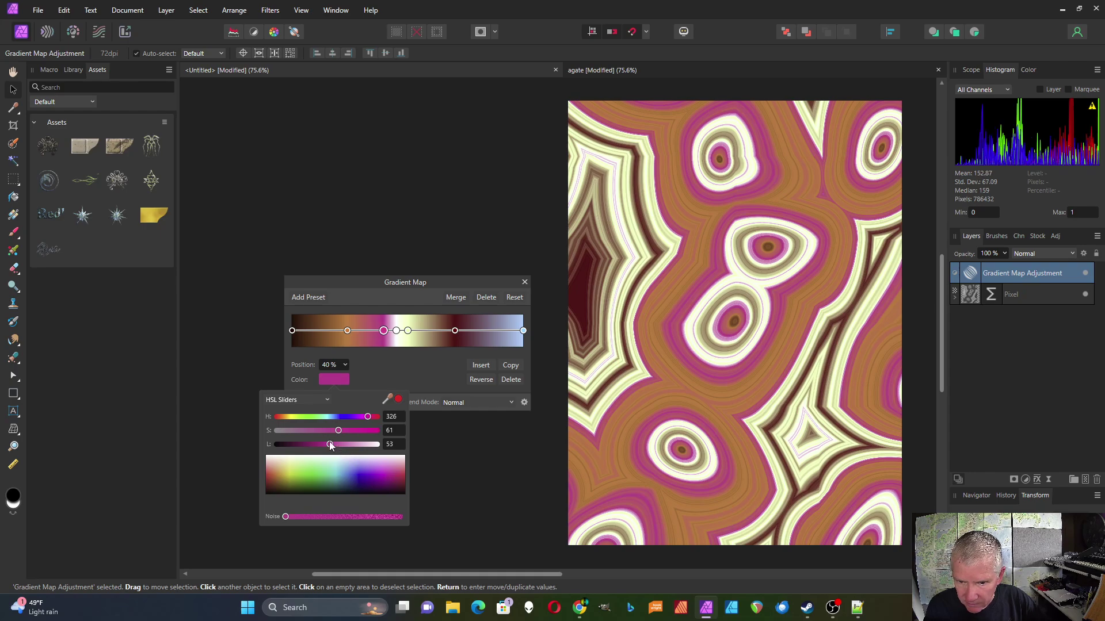
left_click_drag(330, 445, 309, 431)
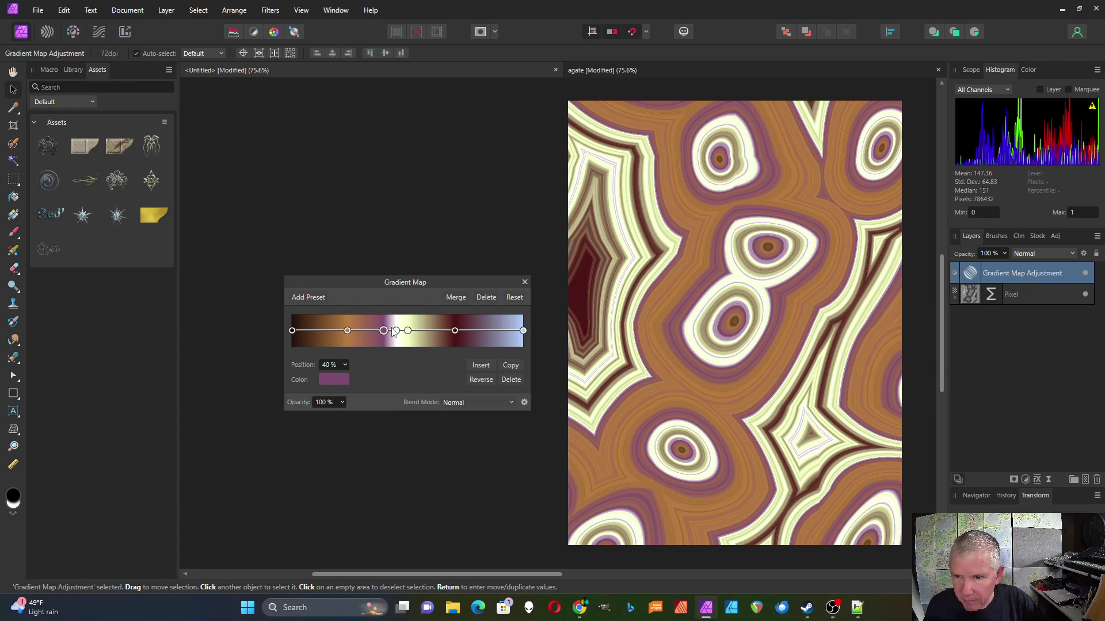
Respace the gradient stops, placing orange at 11%, purple at about 34% and dark red at about 58%, and add a yellow-green stop at about 74%.
left_click_drag(384, 331, 415, 337)
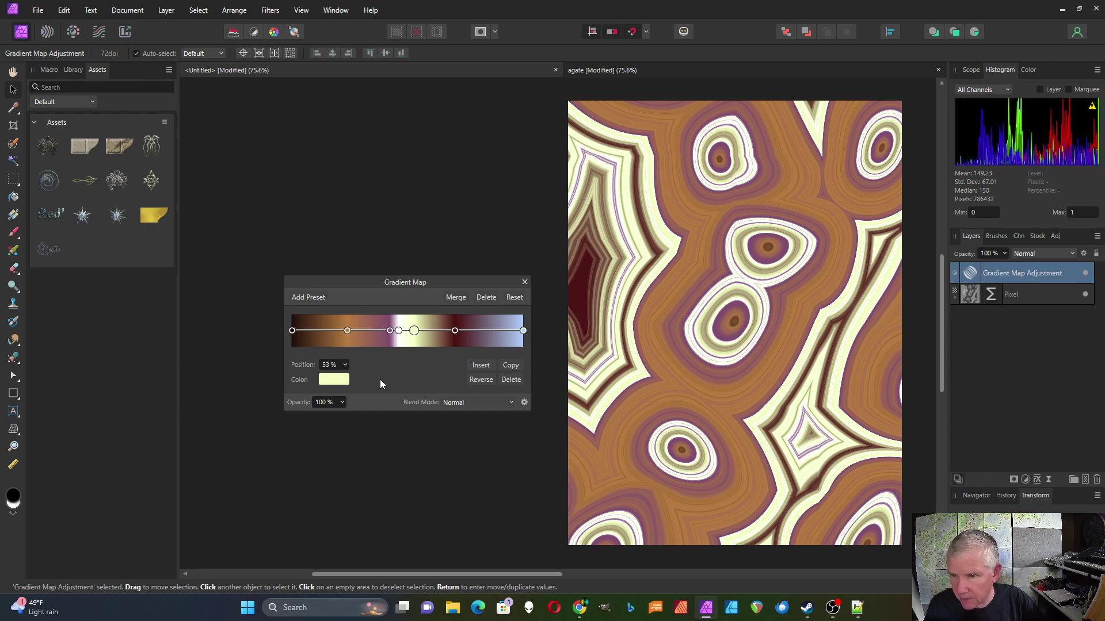
left_click(500, 331)
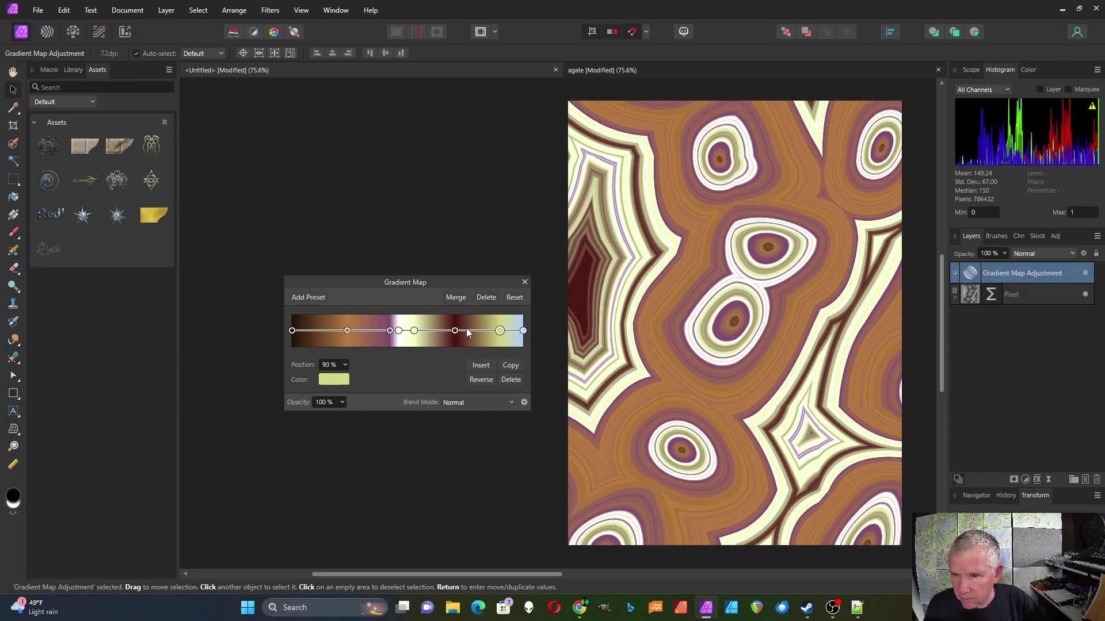
left_click_drag(347, 331, 320, 337)
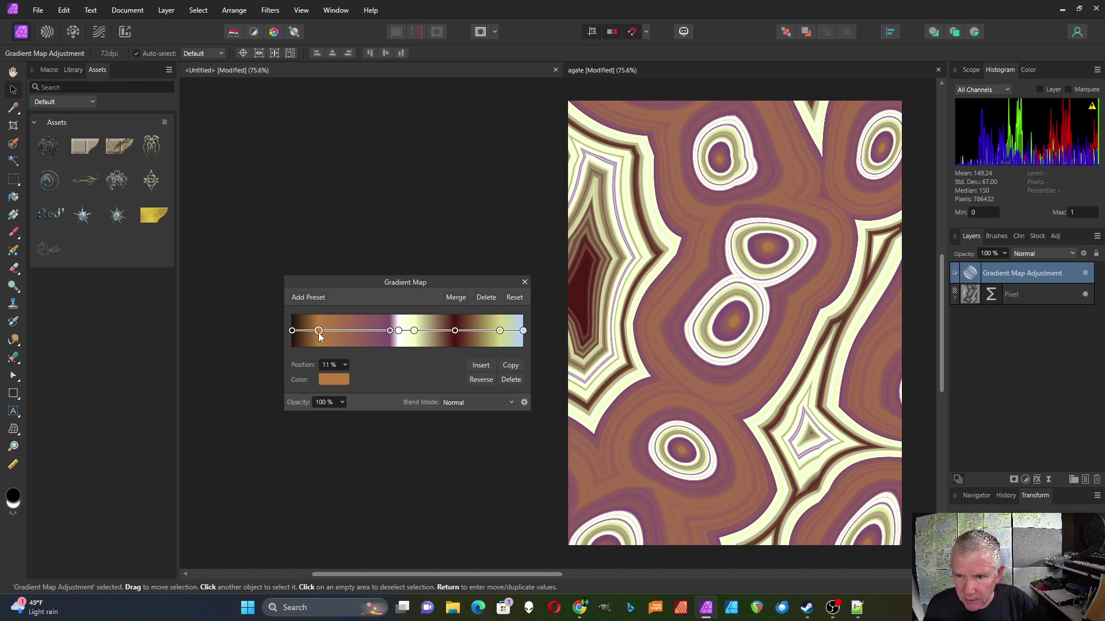
mouse_move(389, 331)
left_mouse_down()
mouse_move(350, 334)
mouse_move(370, 332)
left_mouse_up()
left_click_drag(500, 331, 463, 331)
Add a gradient stop at 87% and colour it light mint green.
left_click(492, 331)
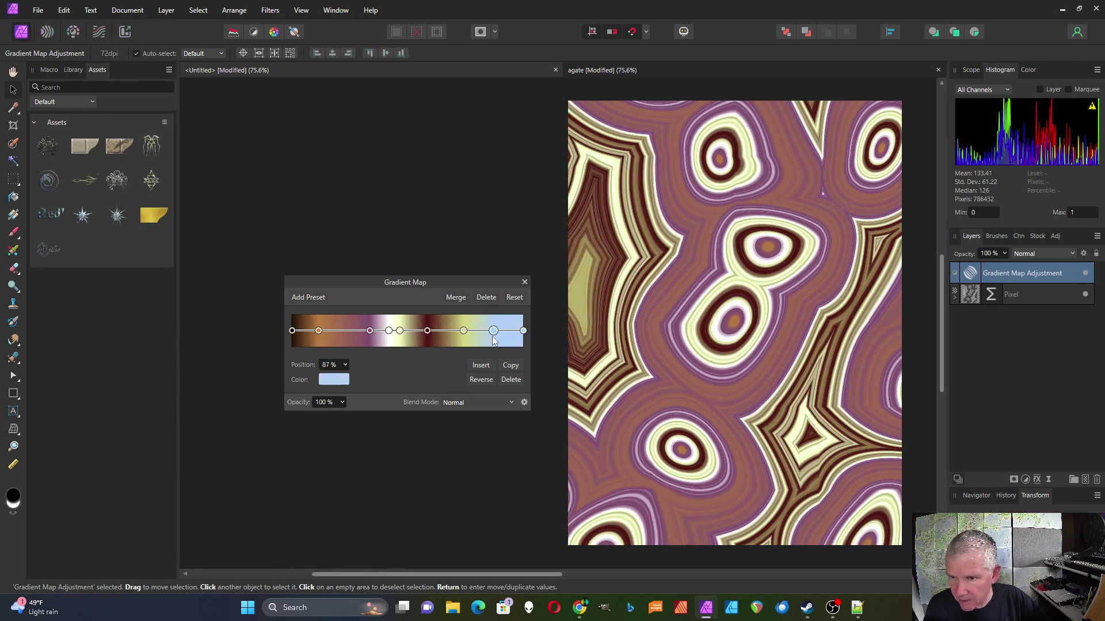
left_click(345, 381)
left_click_drag(334, 417, 365, 433)
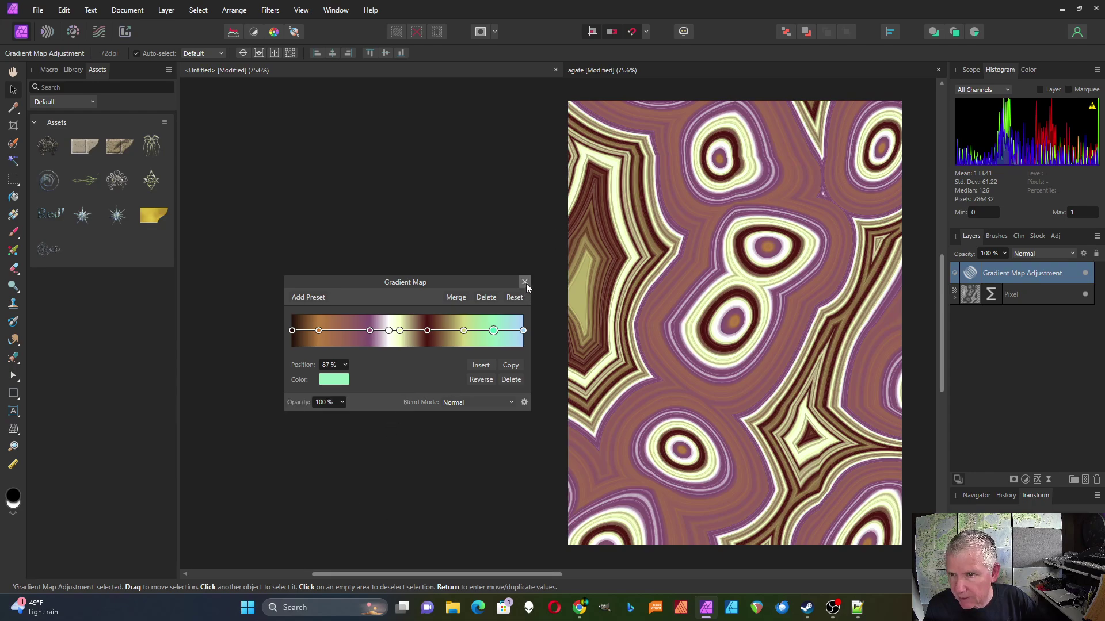
Save the Gradient Map settings as an adjustment preset named Agate 3 and close the settings.
left_click(310, 296)
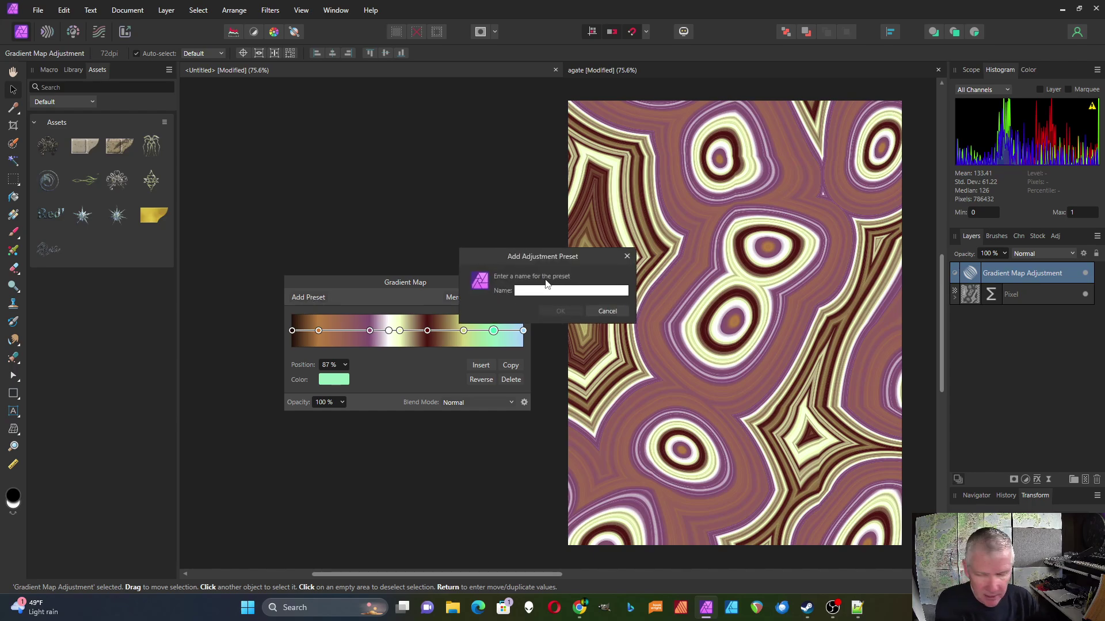
type("Agate 3")
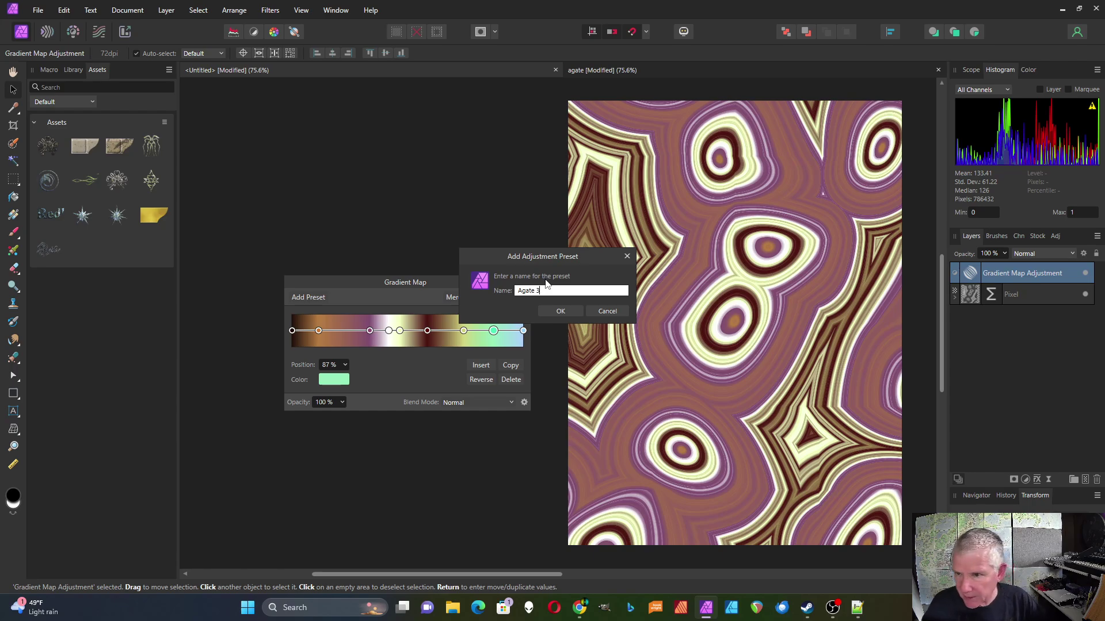
left_click(571, 313)
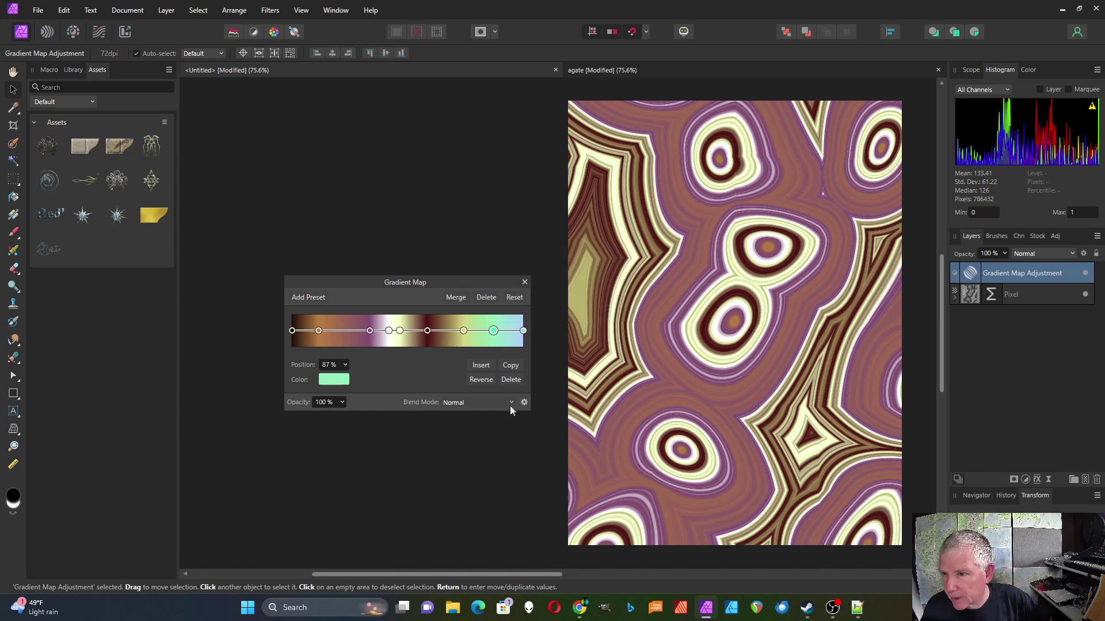
left_click(524, 283)
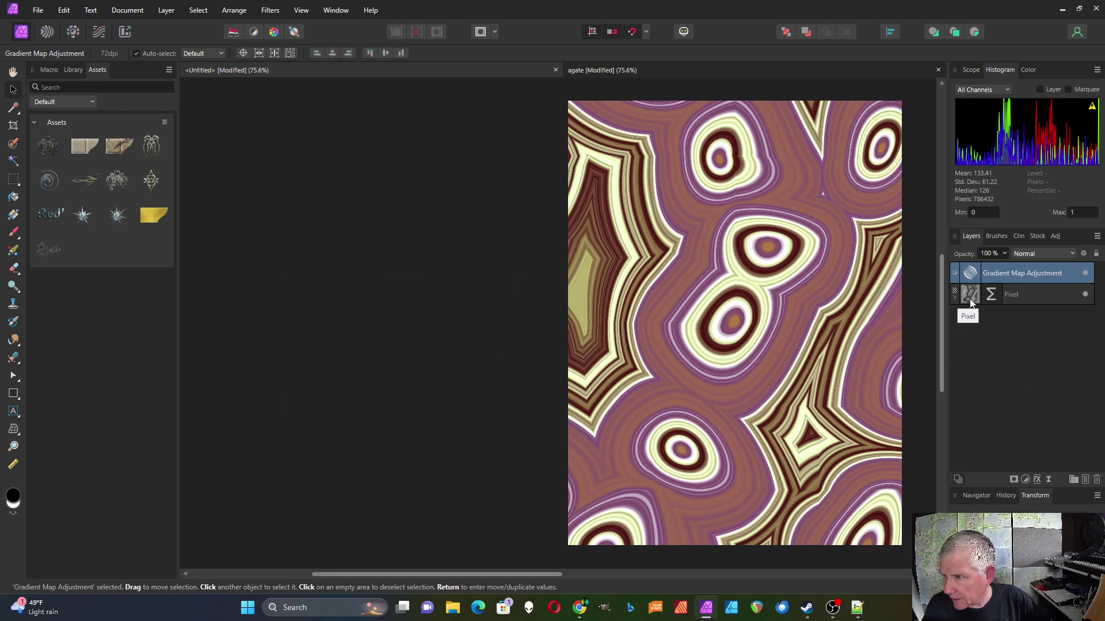
Reopen the Pixel layer's live Procedural Texture filter and set Mix to about 39 percent and Perlin Smooth to about 59 percent.
left_click(990, 294)
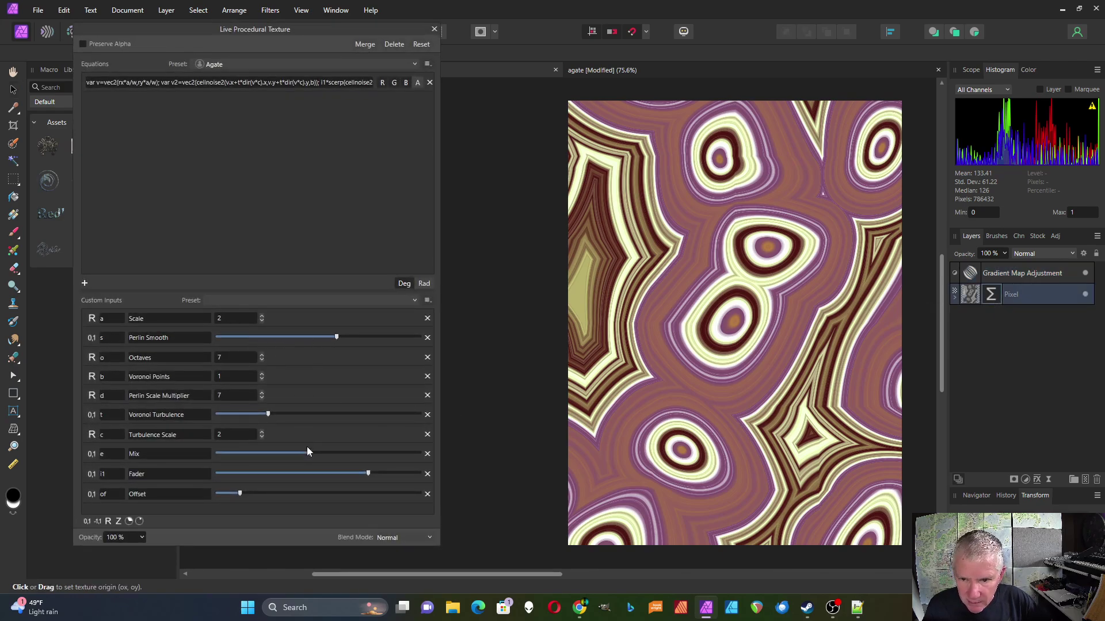
mouse_move(310, 454)
left_mouse_down()
mouse_move(256, 454)
mouse_move(372, 457)
mouse_move(296, 455)
left_mouse_up()
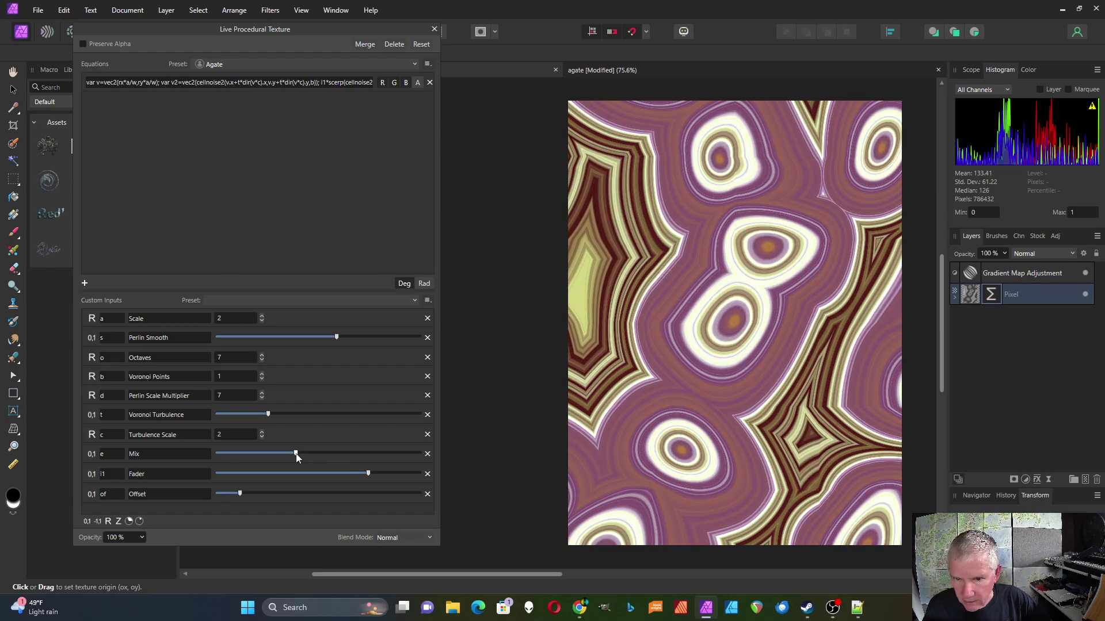
left_click_drag(337, 339, 287, 327)
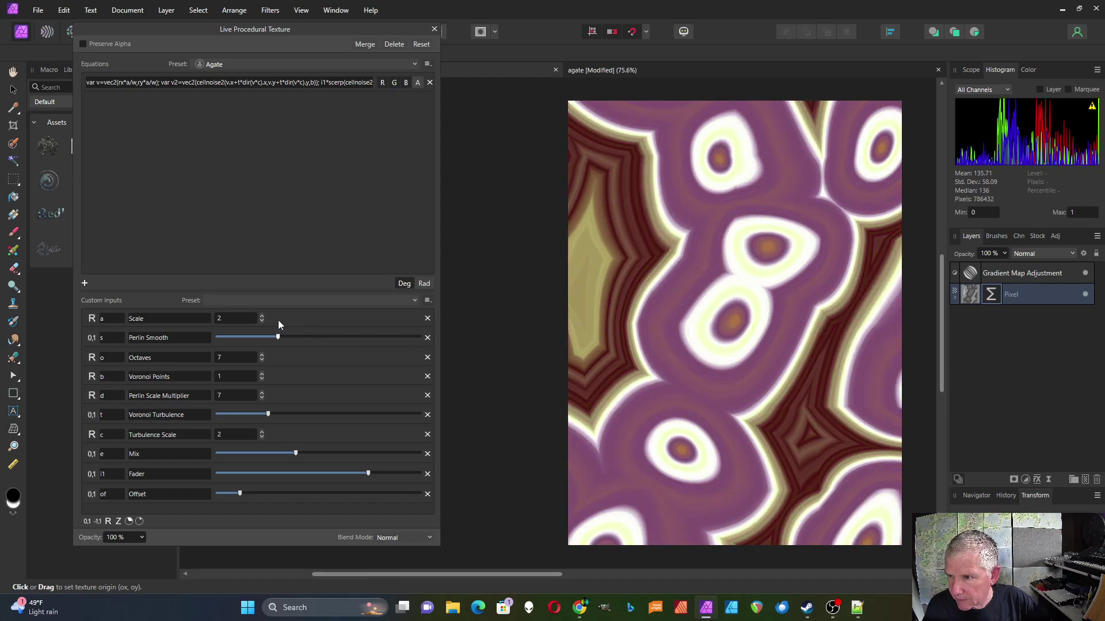
left_click_drag(331, 328, 338, 329)
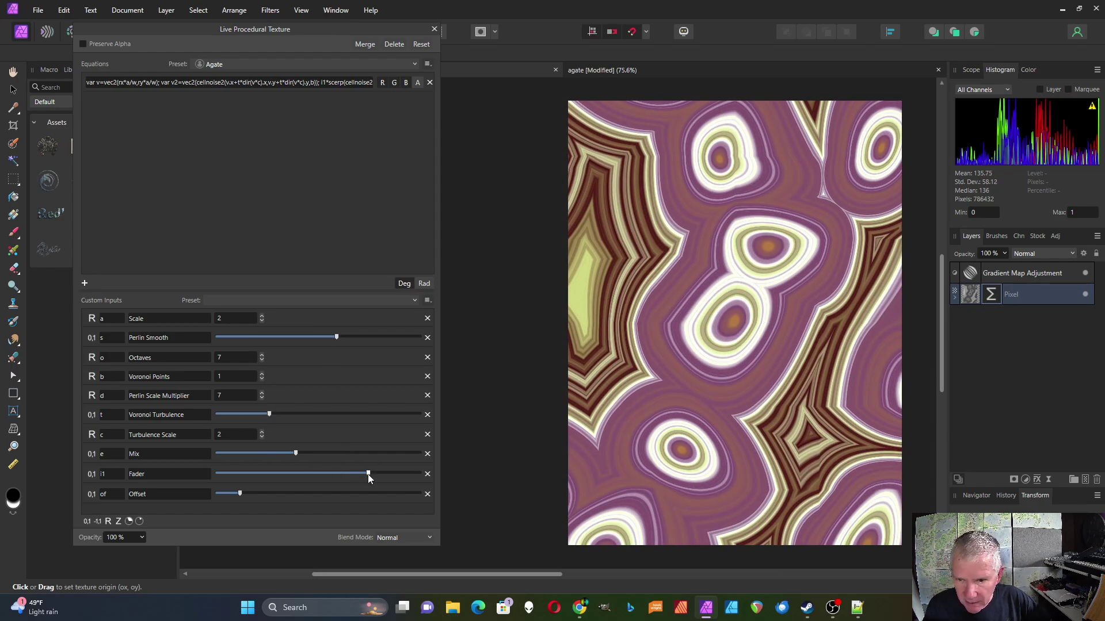
Set the texture's Fader to maximum and Offset to about 12 percent, enlarge the Custom Inputs area, and close the filter settings.
left_click_drag(368, 475, 413, 475)
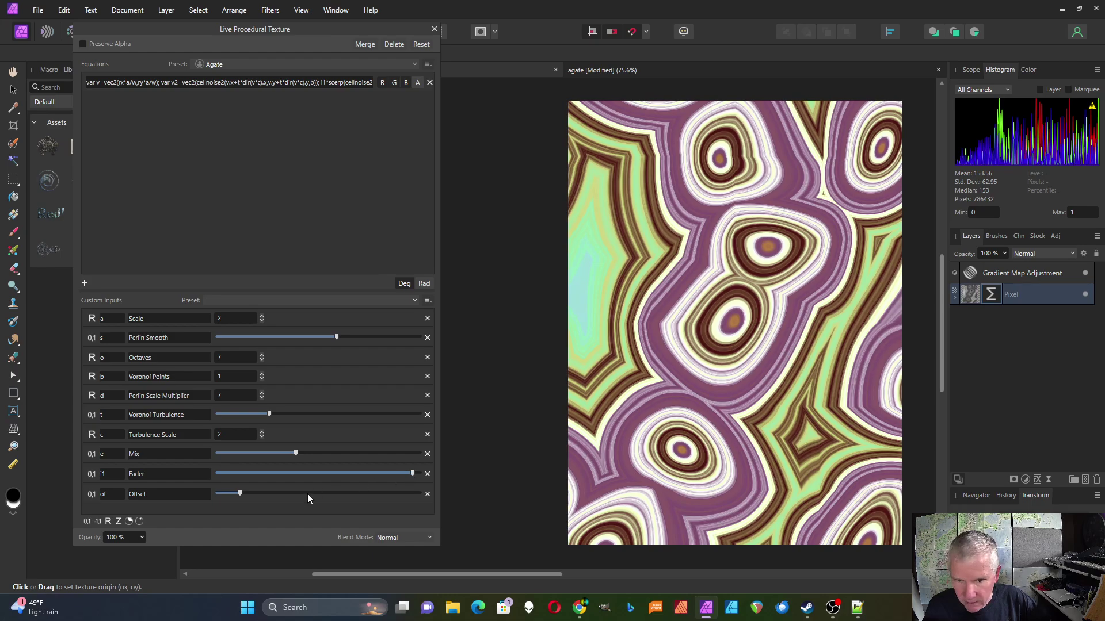
left_click_drag(239, 494, 218, 493)
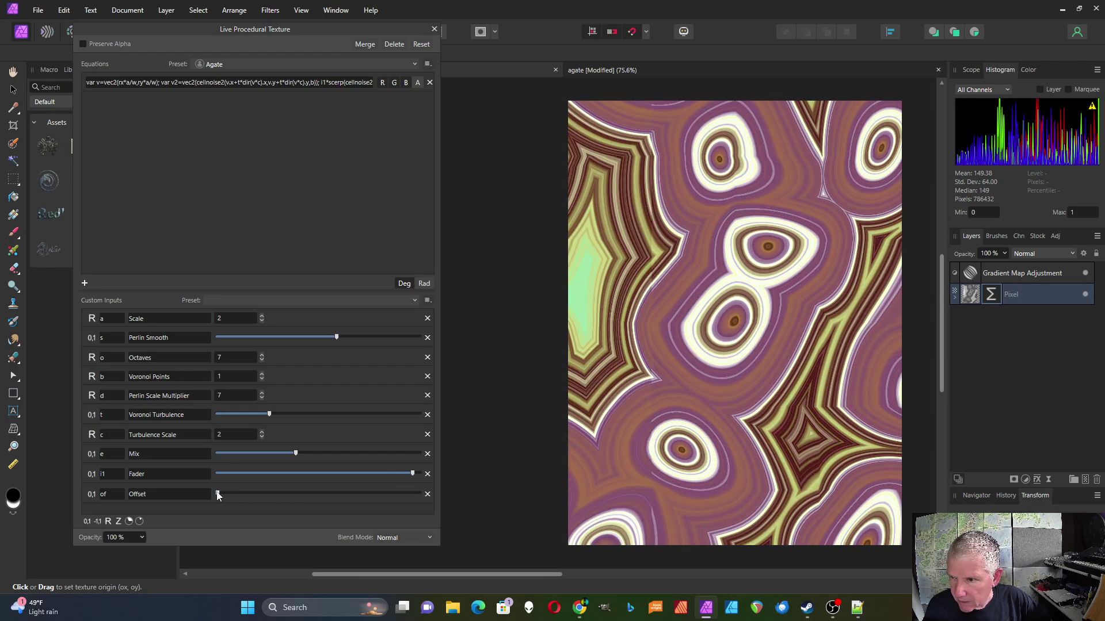
left_click_drag(412, 474, 448, 475)
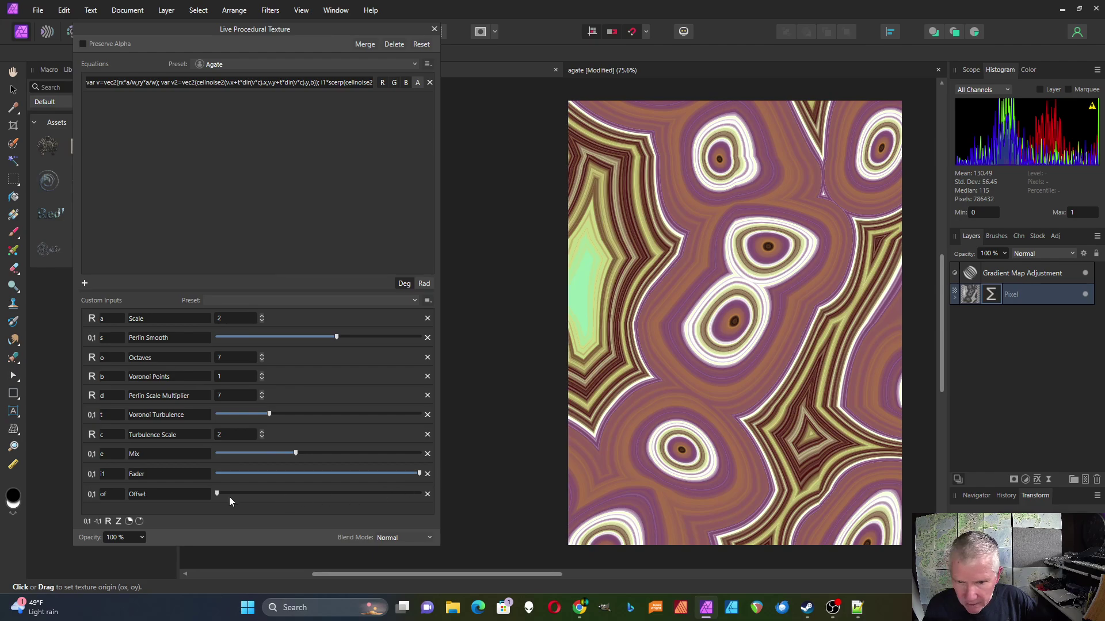
left_click_drag(219, 495, 241, 498)
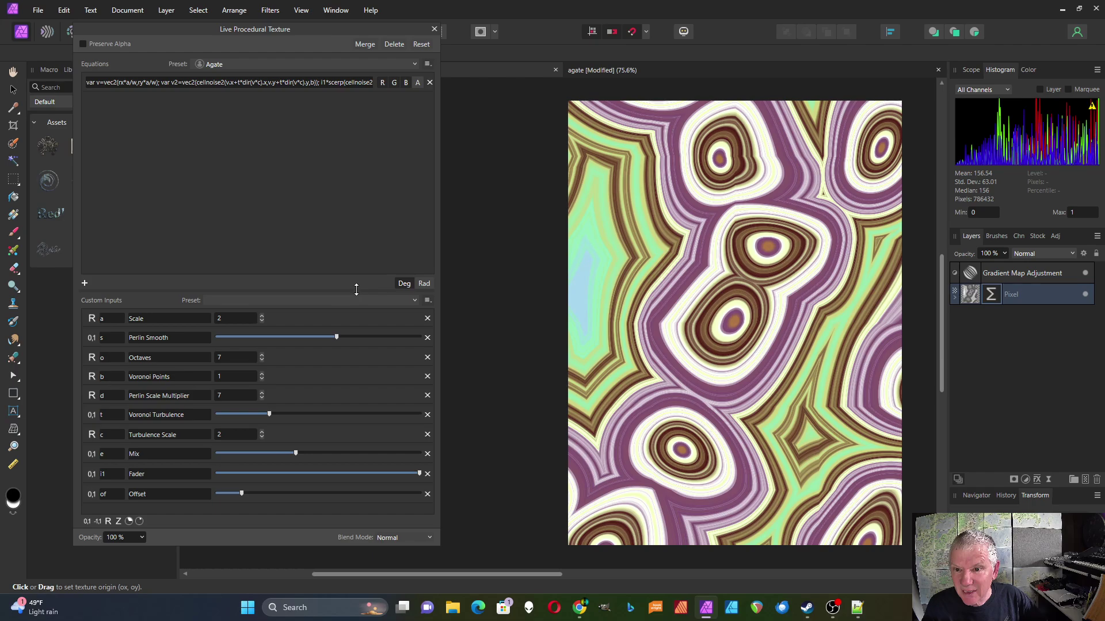
left_click_drag(356, 289, 356, 156)
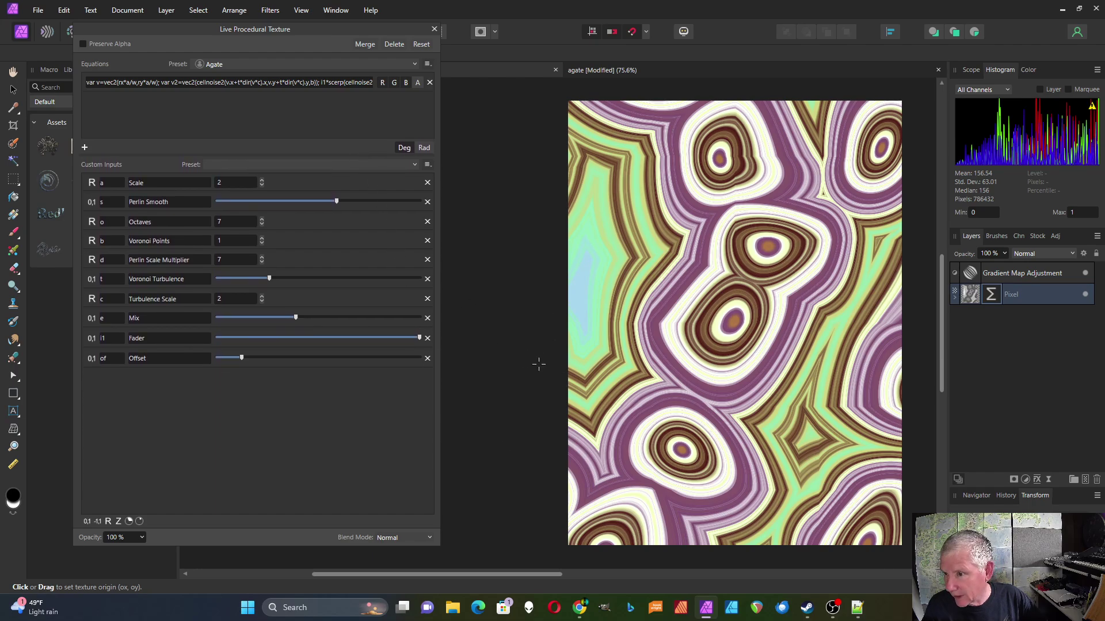
left_click(433, 28)
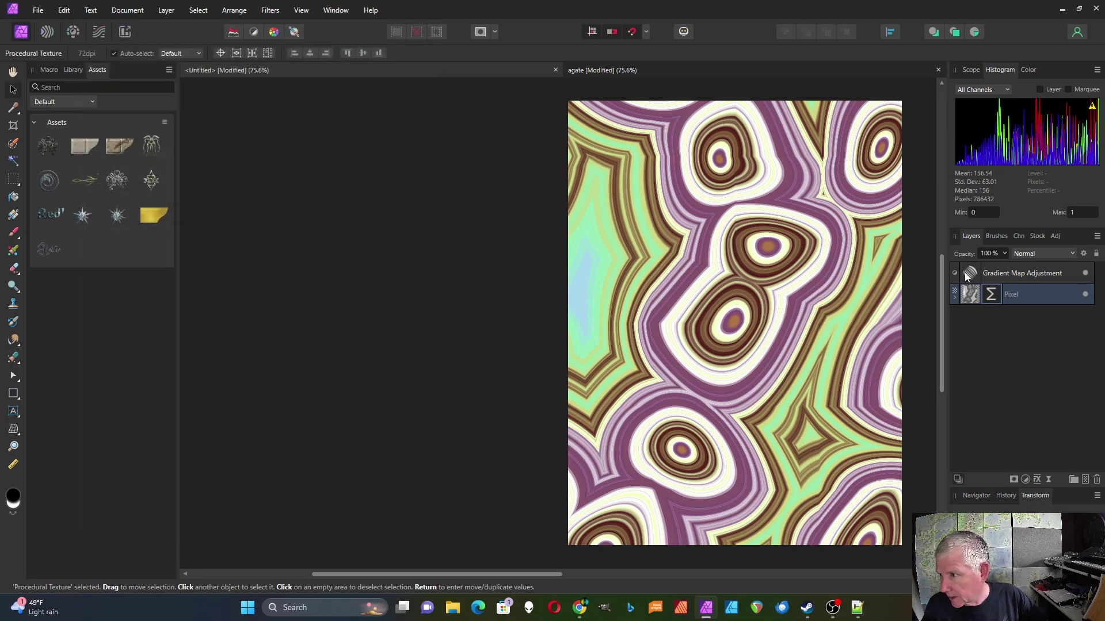
Add another live Procedural Texture filter to the grayscale Pixel layer and load the Perlin Texture preset.
left_click(969, 297)
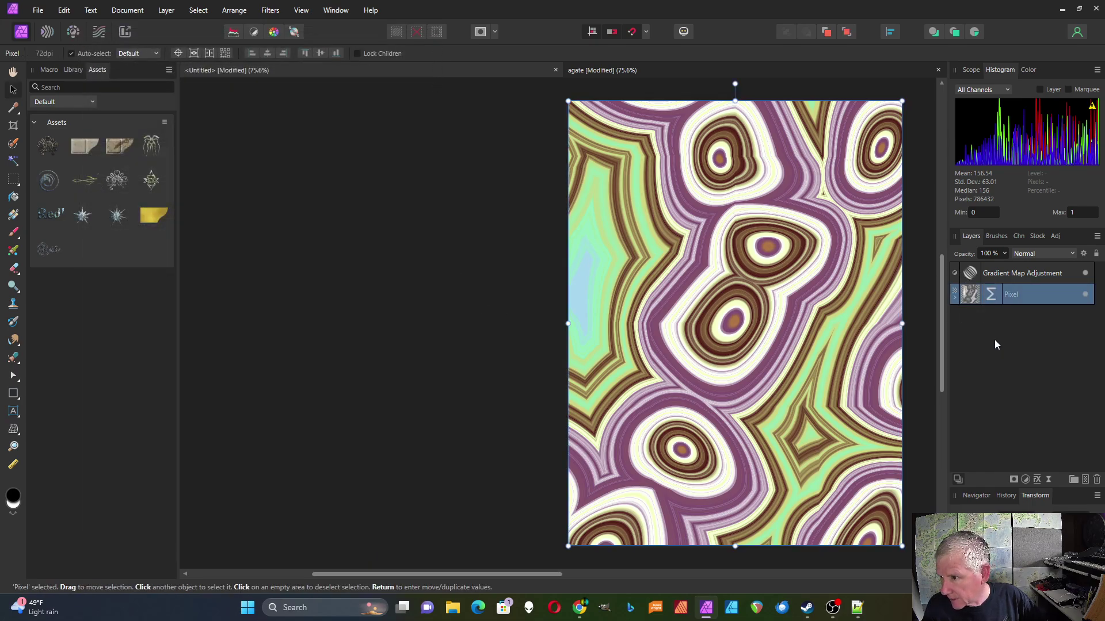
left_click(1049, 480)
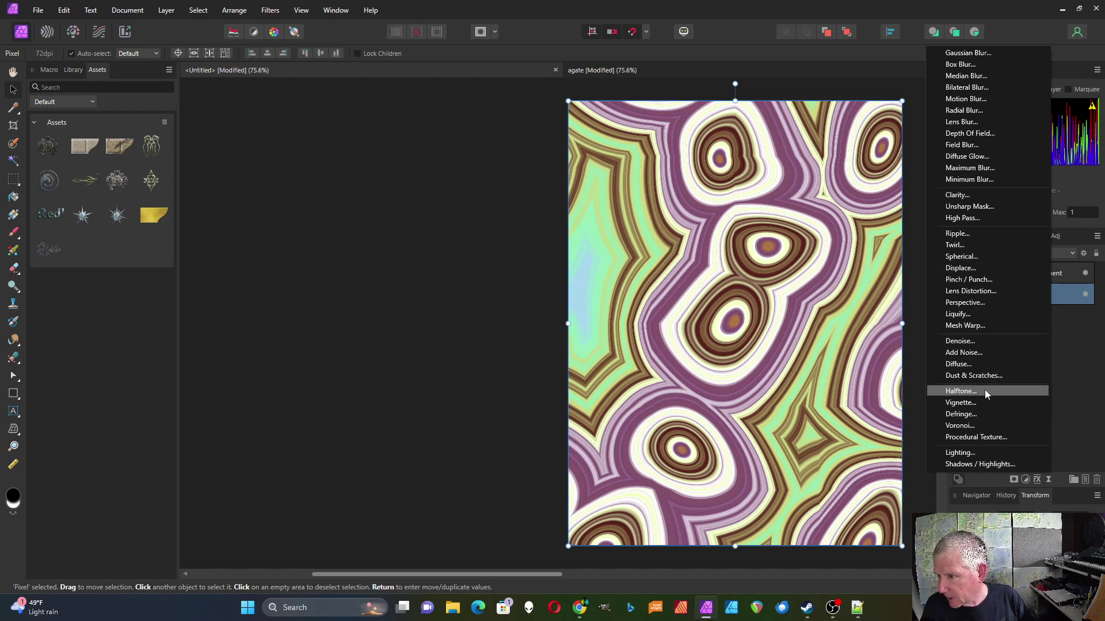
left_click(982, 437)
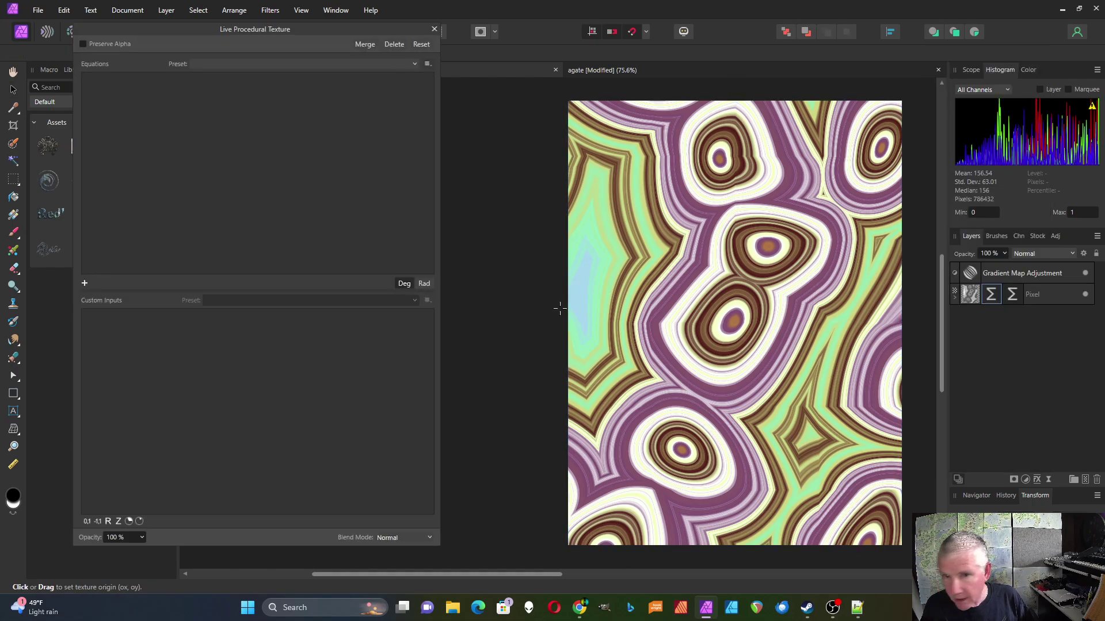
left_click(415, 64)
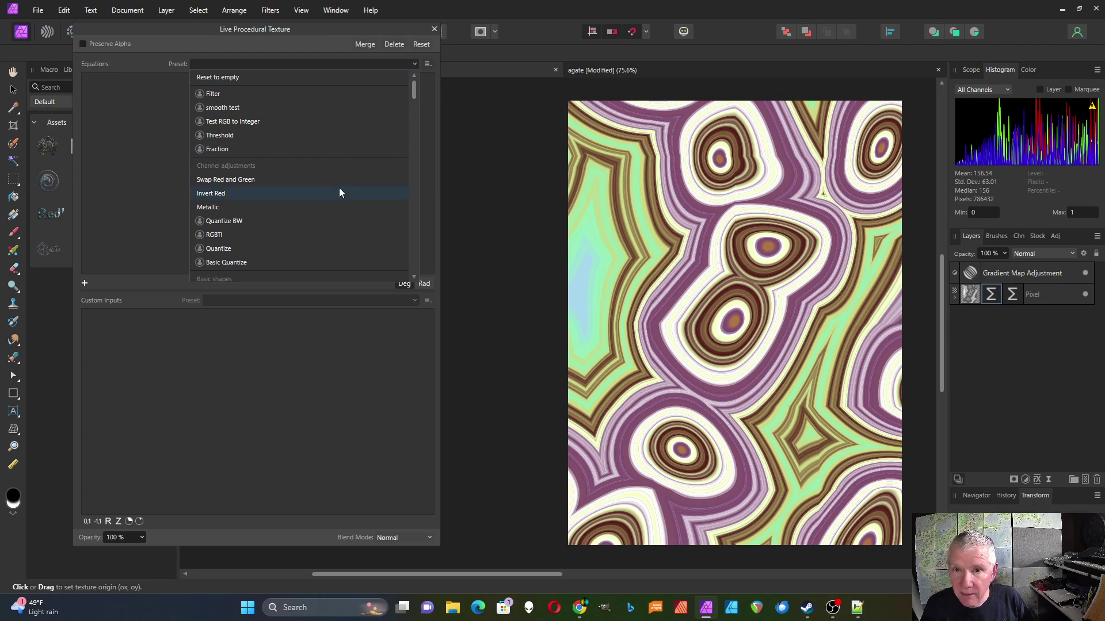
scroll(298, 196, "down", 5)
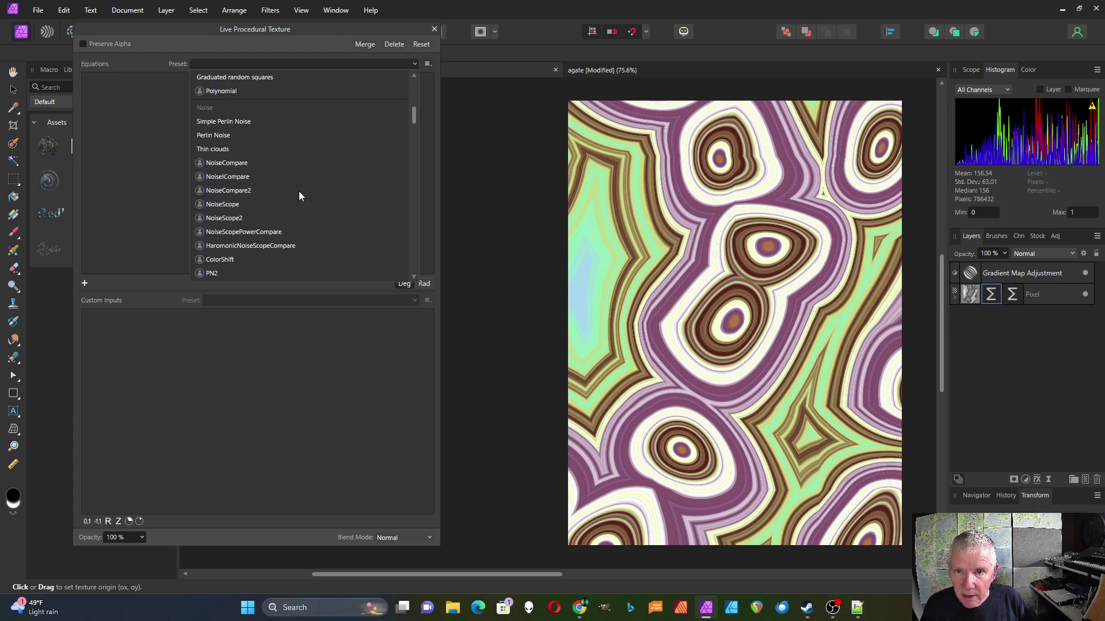
scroll(298, 197, "down", 6)
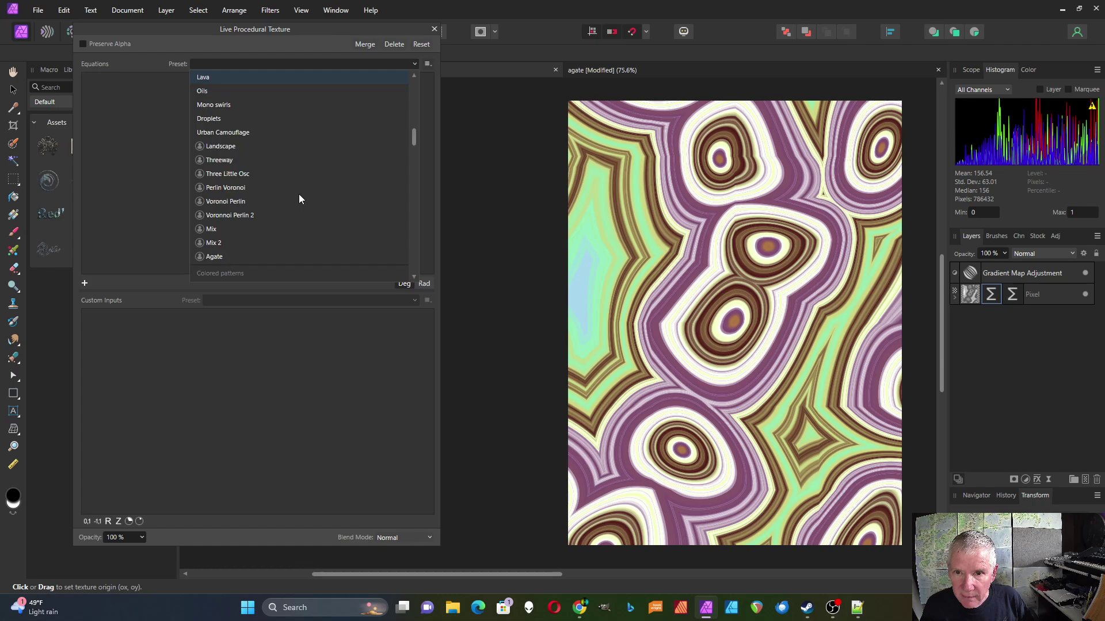
scroll(299, 198, "down", 1)
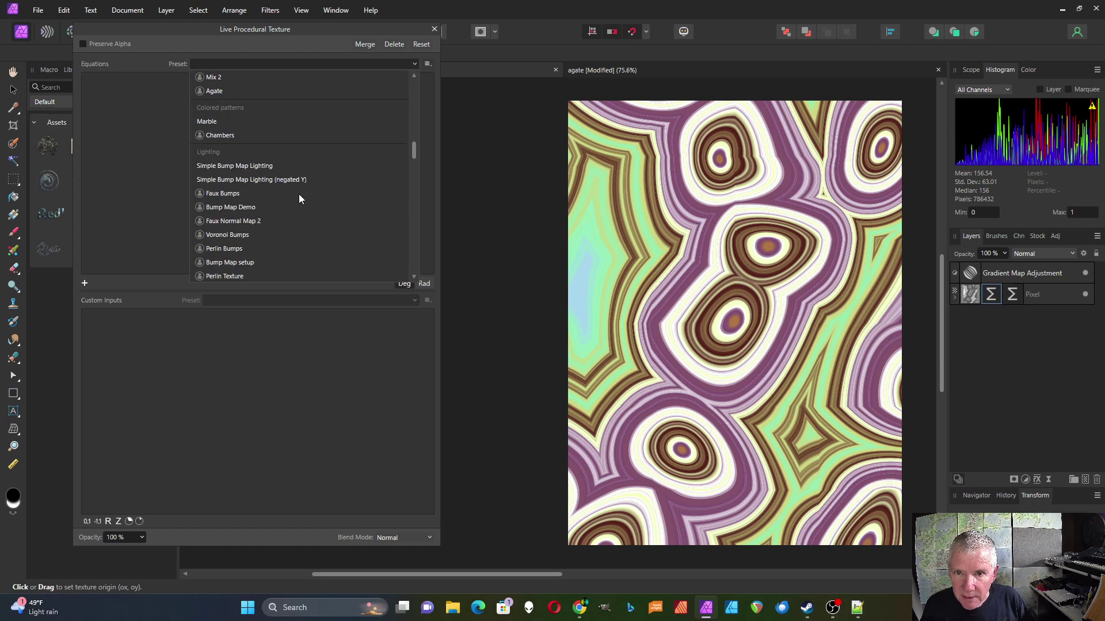
scroll(299, 199, "down", 2)
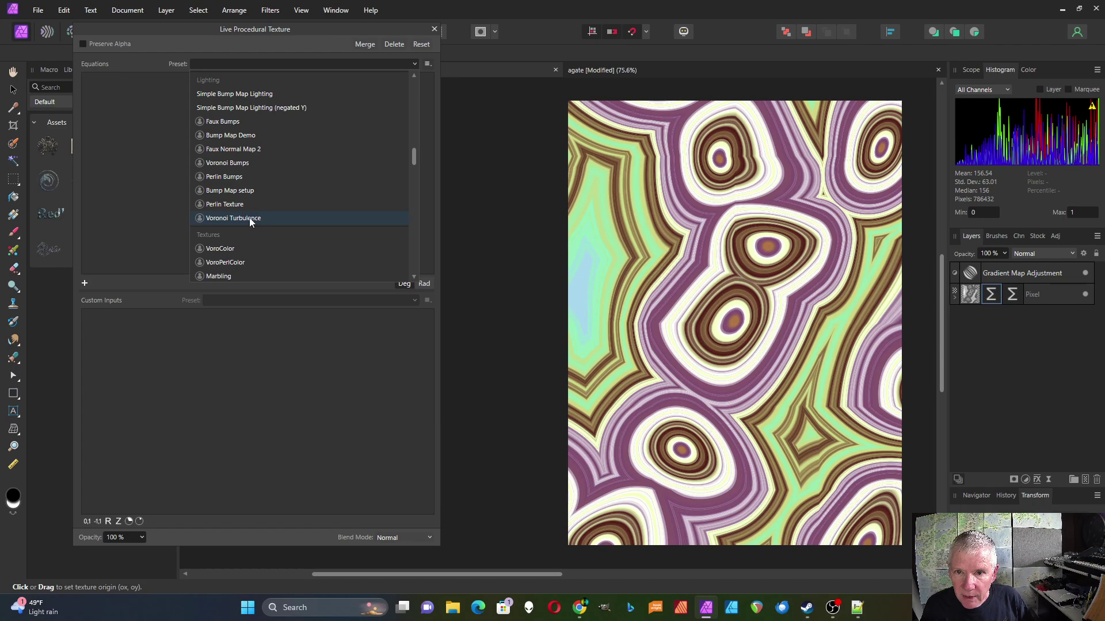
left_click(232, 206)
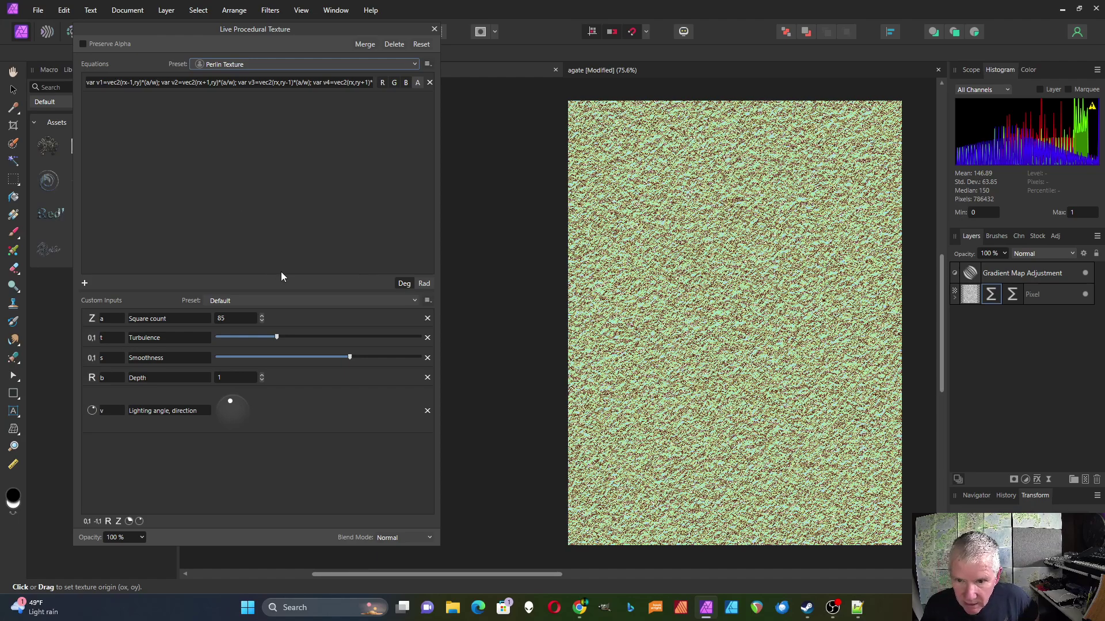
Preview blend modes for the Perlin Texture filter and set its blend mode to Multiply.
left_click(428, 539)
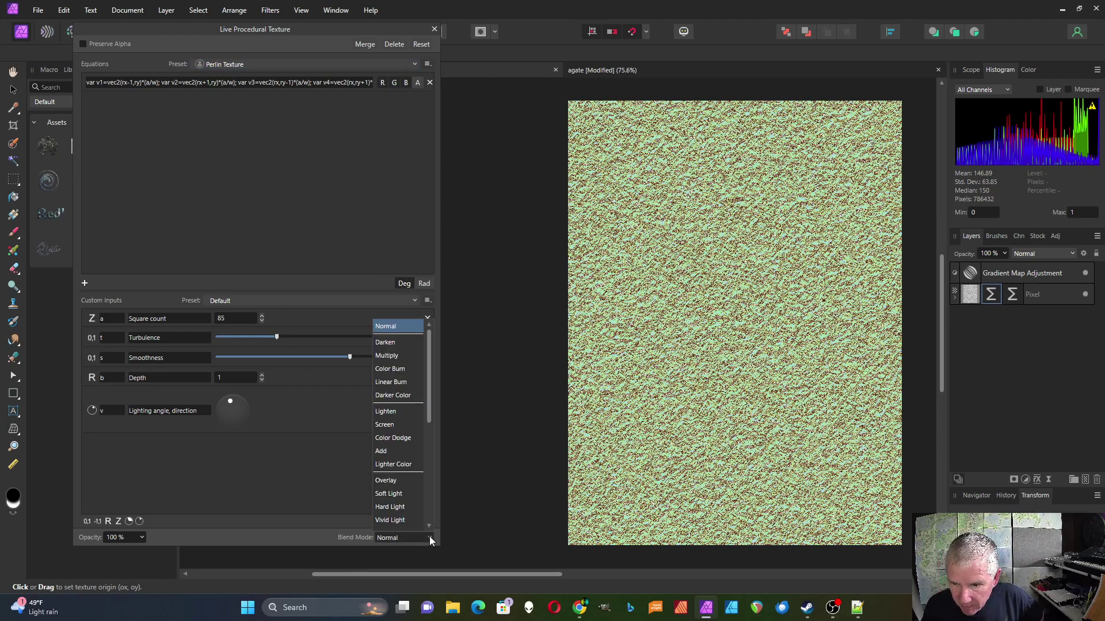
scroll(412, 493, "down", 3)
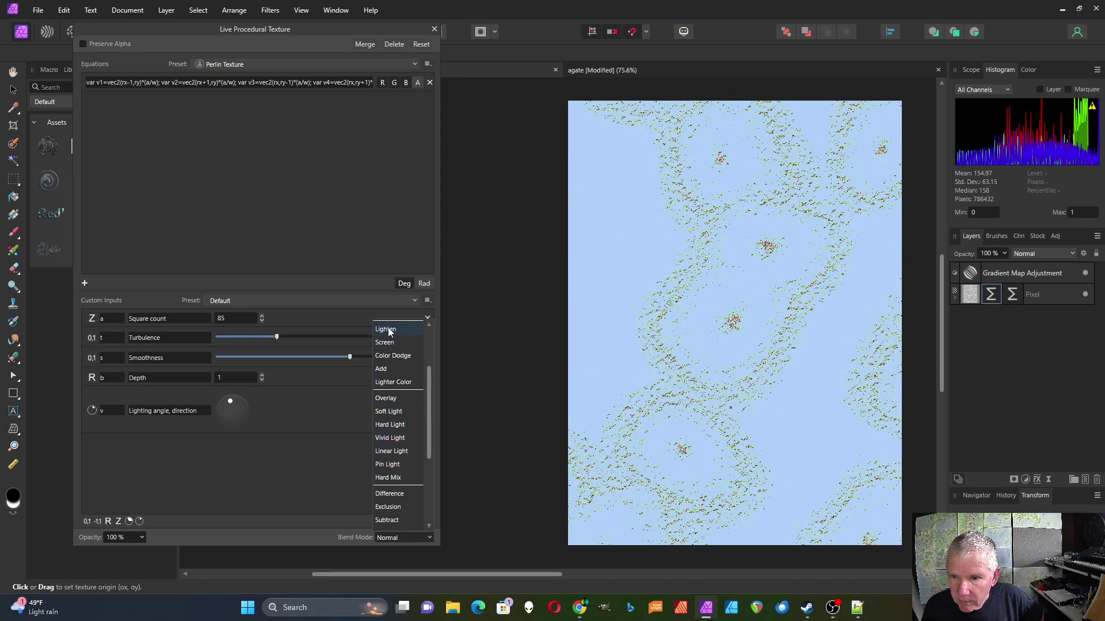
scroll(388, 333, "up", 2)
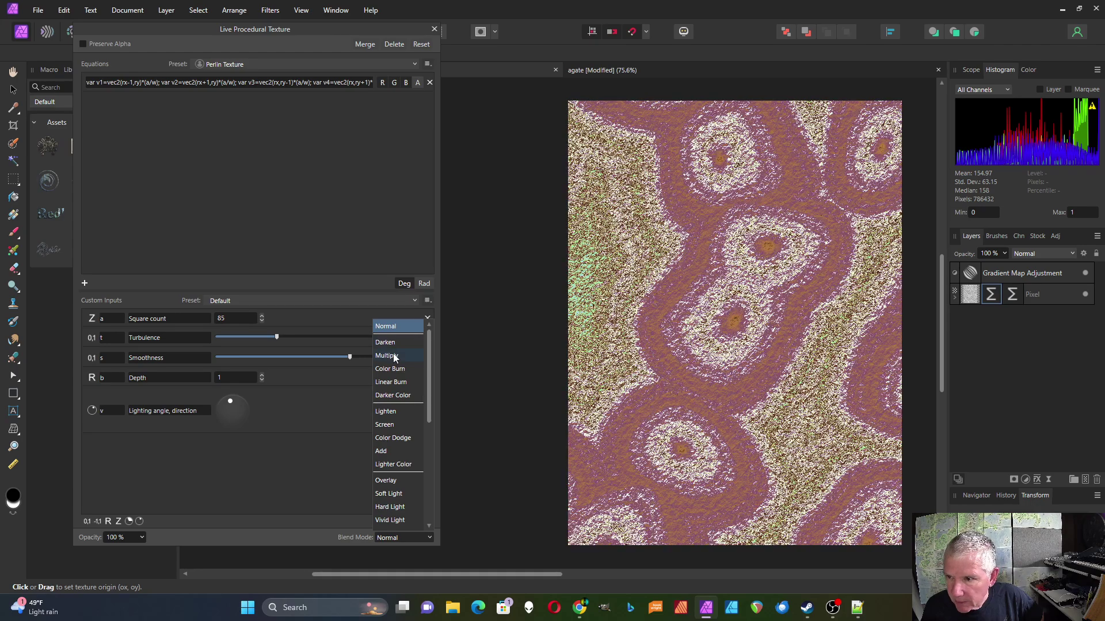
left_click(395, 357)
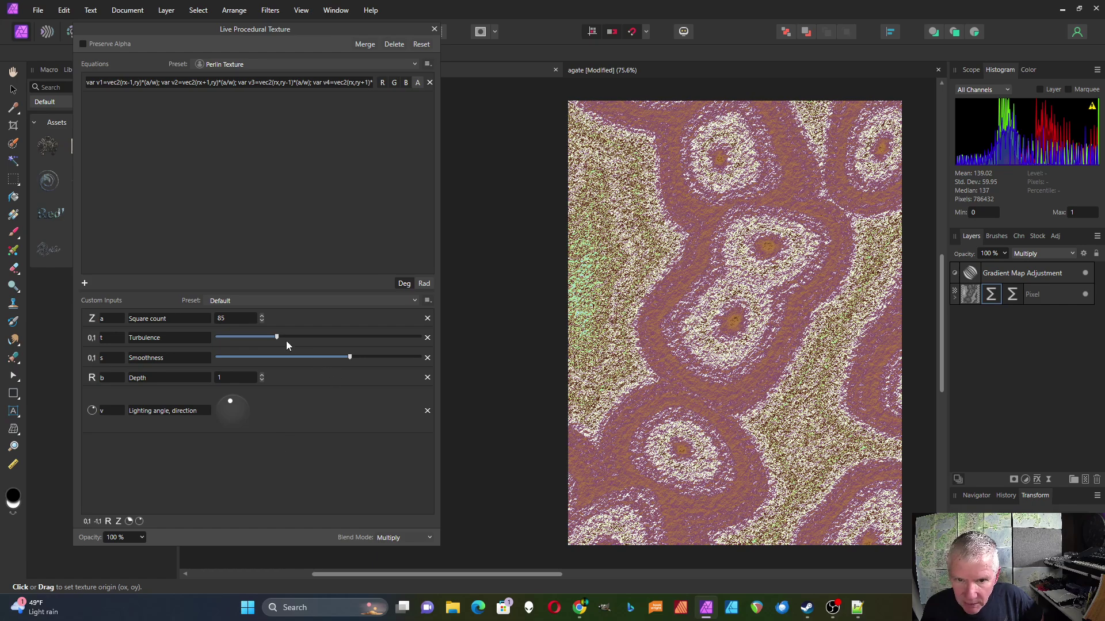
Set the Perlin Texture's Square count to 26, Turbulence to about 3 percent and Smoothness to about 57 percent.
left_click(262, 317)
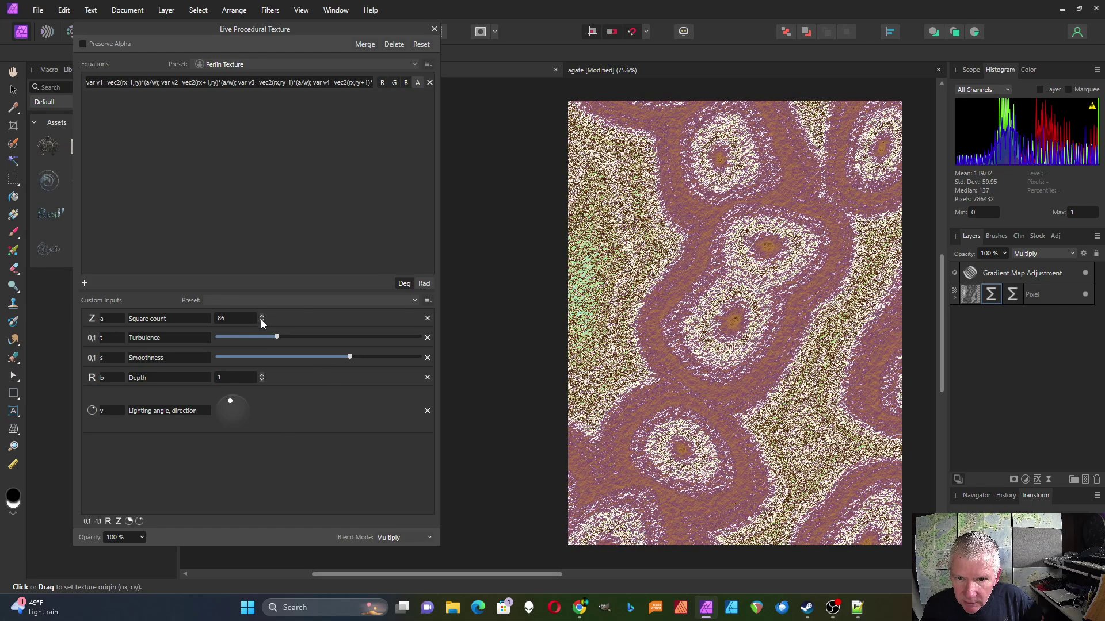
scroll(261, 322, "down", 20)
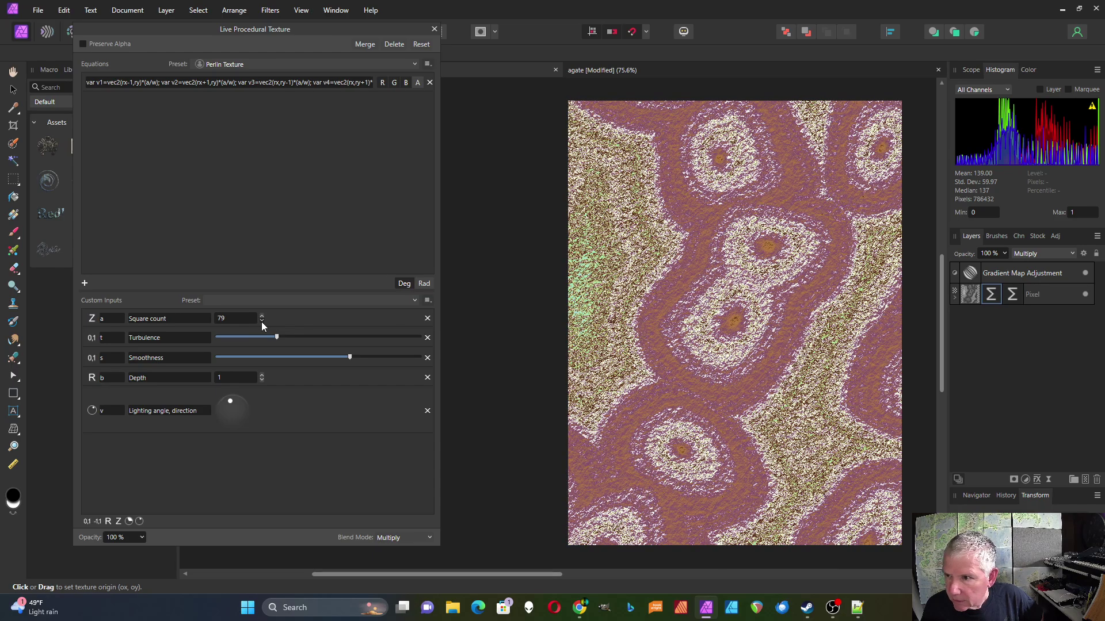
scroll(262, 322, "down", 20)
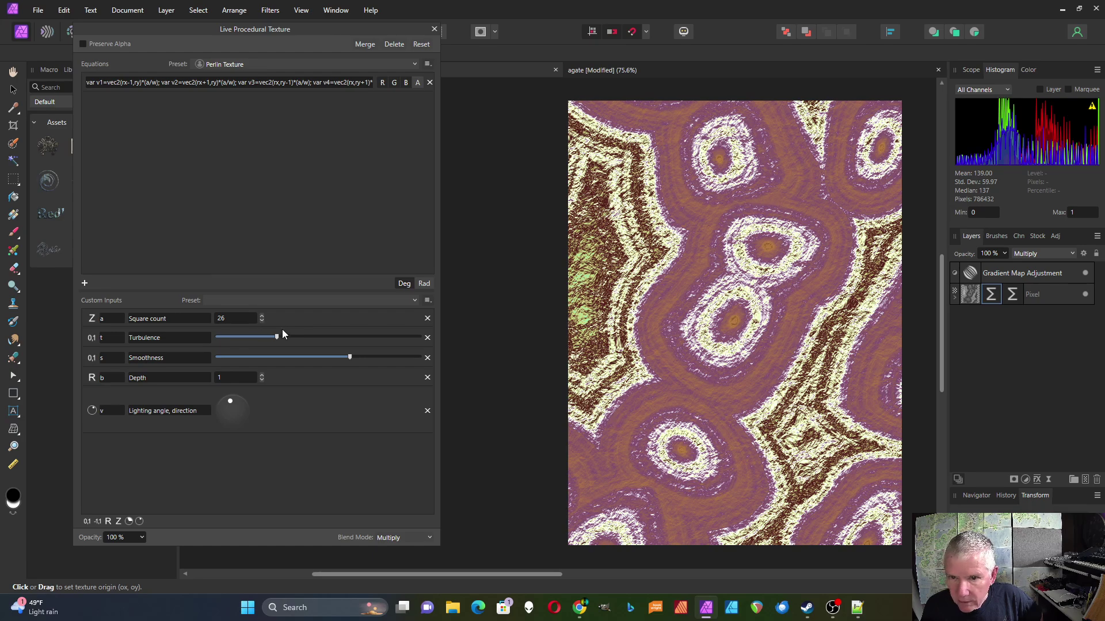
left_click_drag(276, 336, 222, 338)
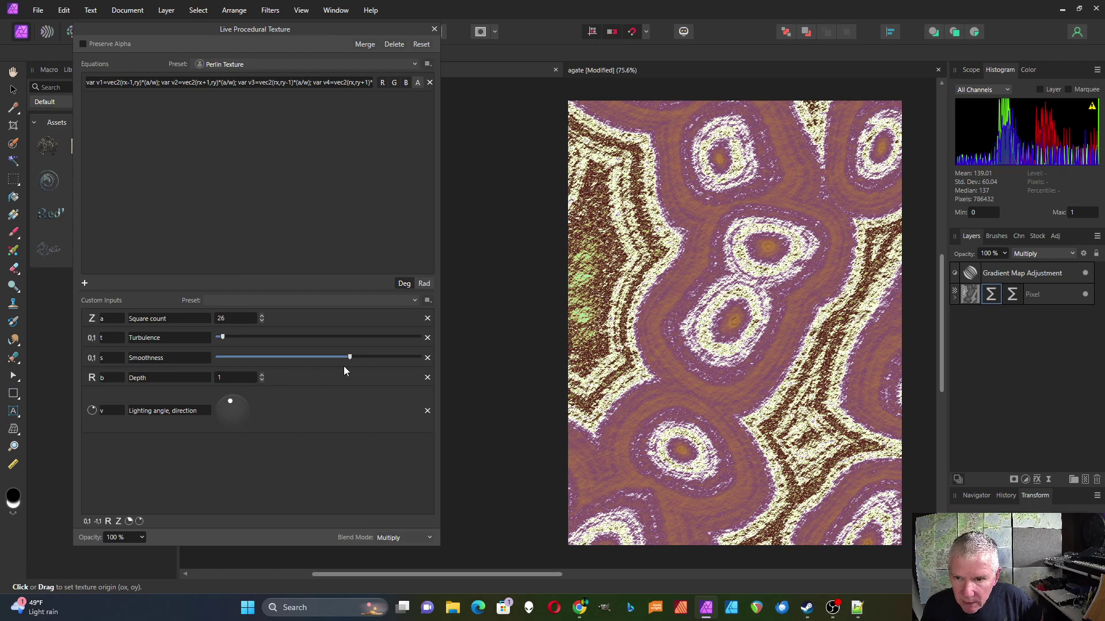
mouse_move(348, 357)
left_mouse_down()
mouse_move(289, 357)
mouse_move(333, 355)
left_mouse_up()
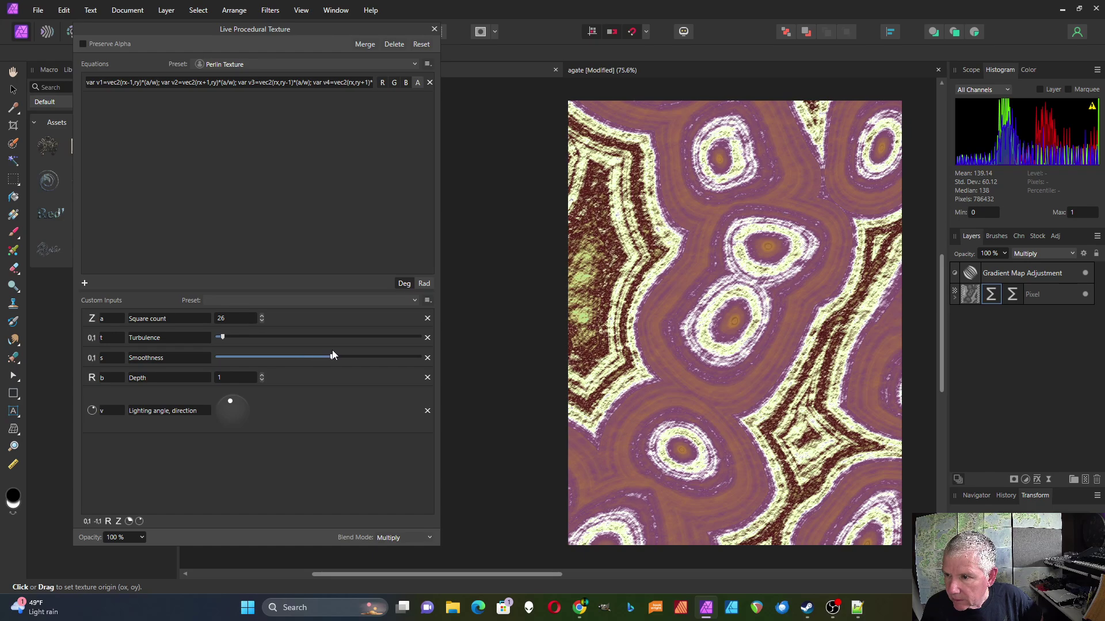
Lower the filter's opacity to 27% and shift its lighting direction slightly toward the upper left, hiding the Gradient Map Adjustment during the lighting change.
left_click(142, 537)
left_click_drag(143, 551, 83, 546)
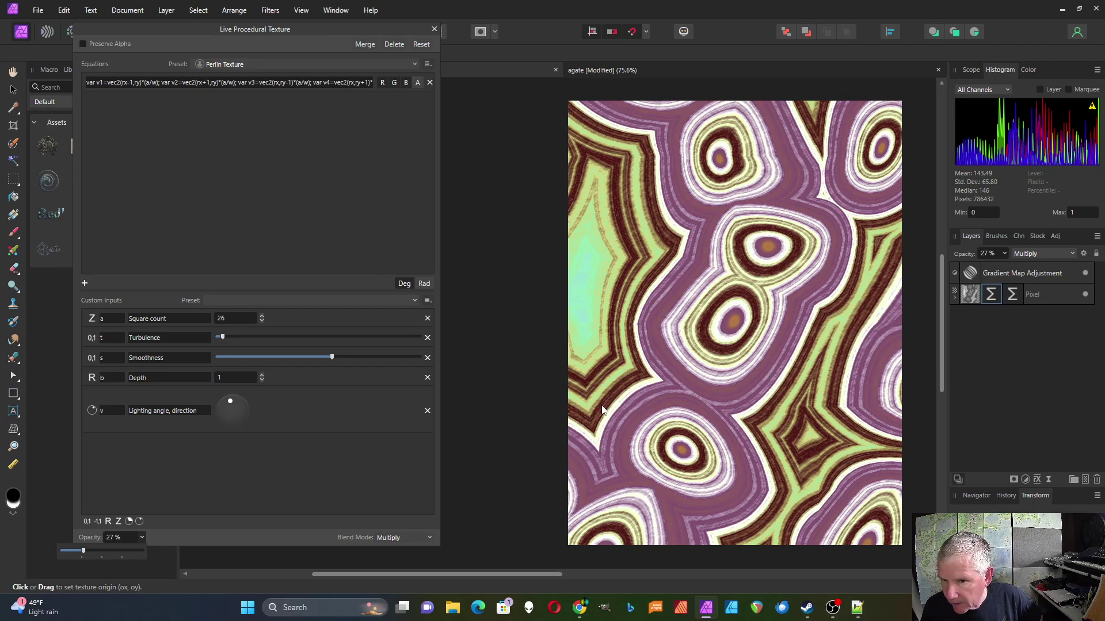
left_click(1085, 274)
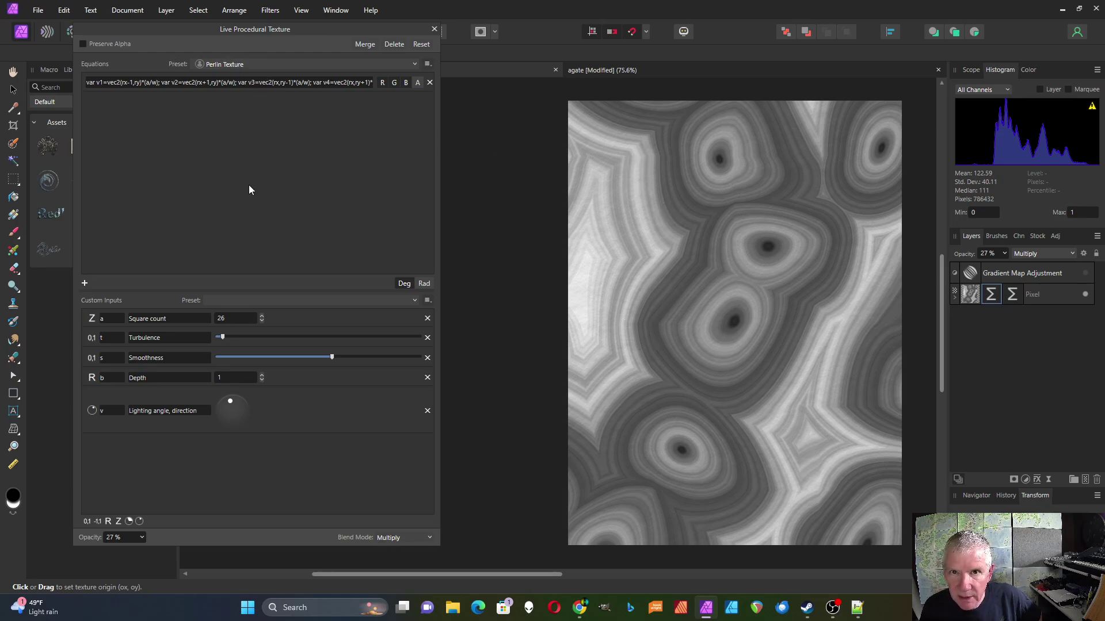
left_click_drag(230, 404, 224, 403)
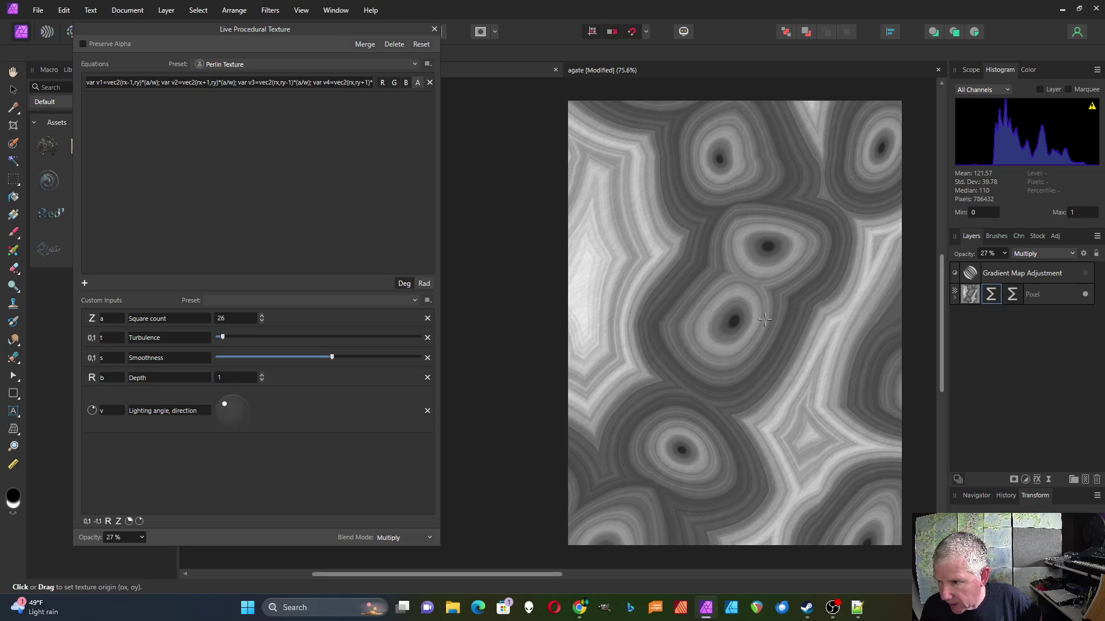
left_click(1085, 274)
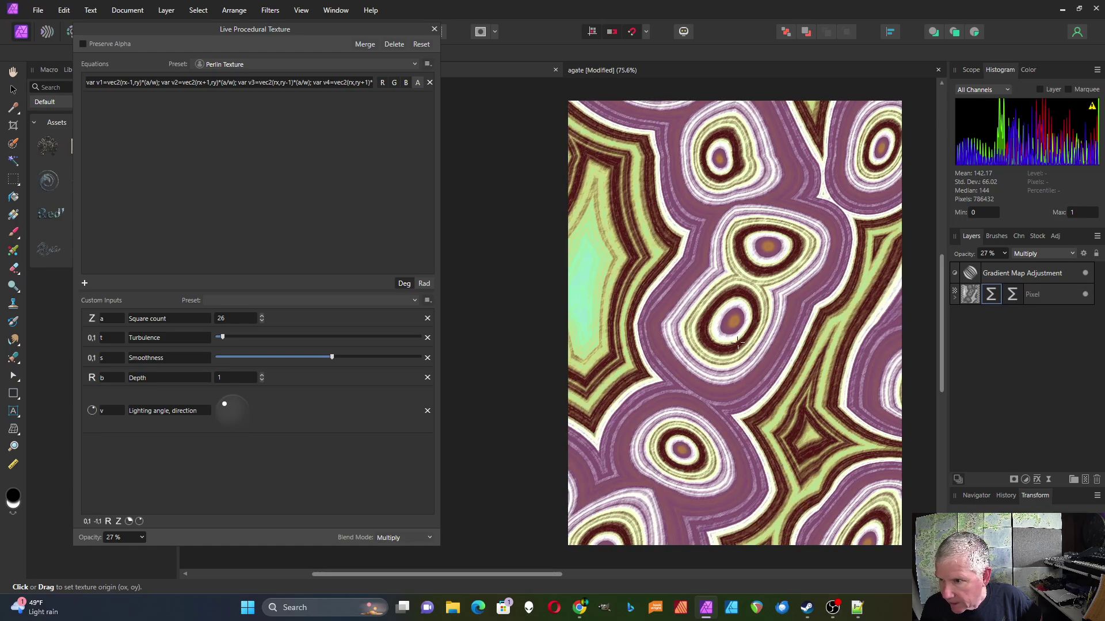
Set the Perlin Texture filter's opacity to 18% and close its settings.
left_click(143, 538)
mouse_move(144, 551)
left_mouse_down()
mouse_move(94, 552)
mouse_move(136, 553)
left_mouse_up()
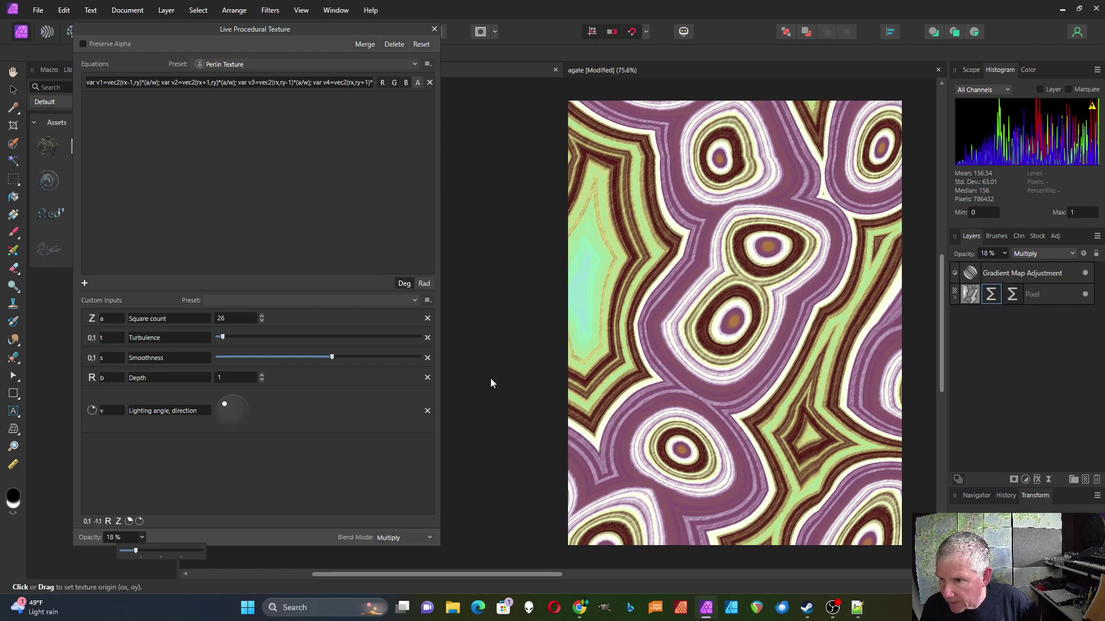
key("Return")
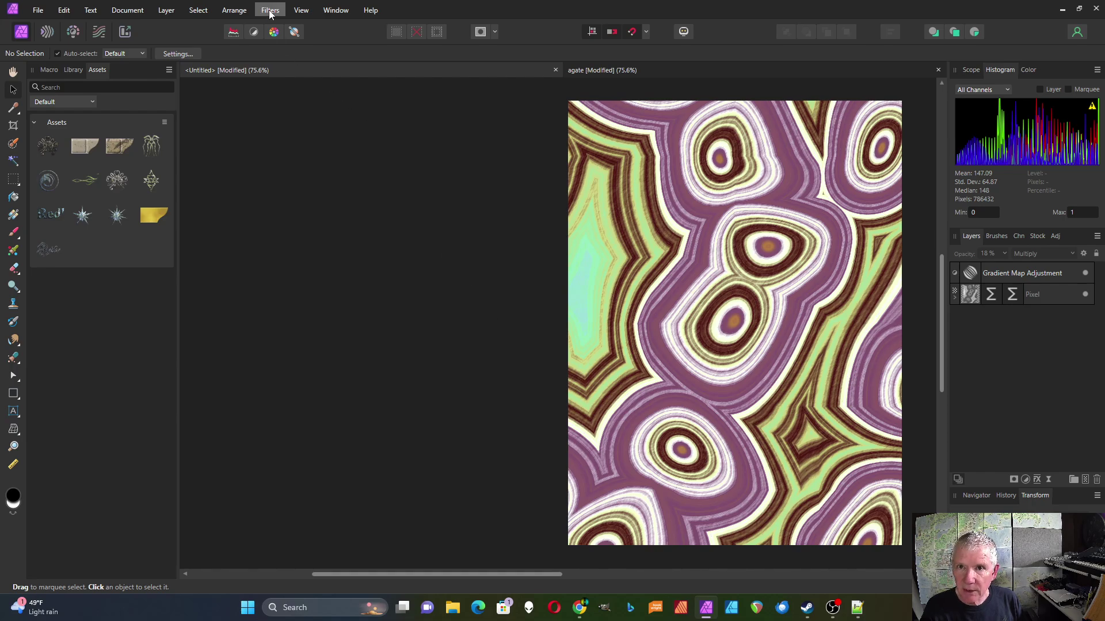
Merge the visible layers into a new Pixel layer, and hide the topmost Pixel layer to view the agate variation beneath.
left_click(165, 13)
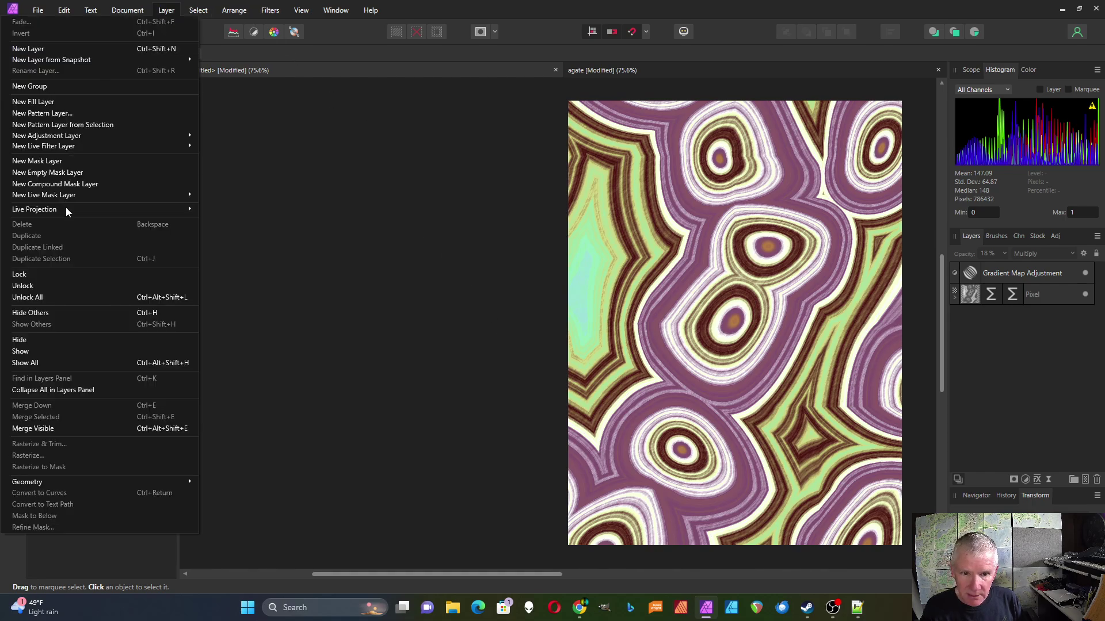
left_click(53, 428)
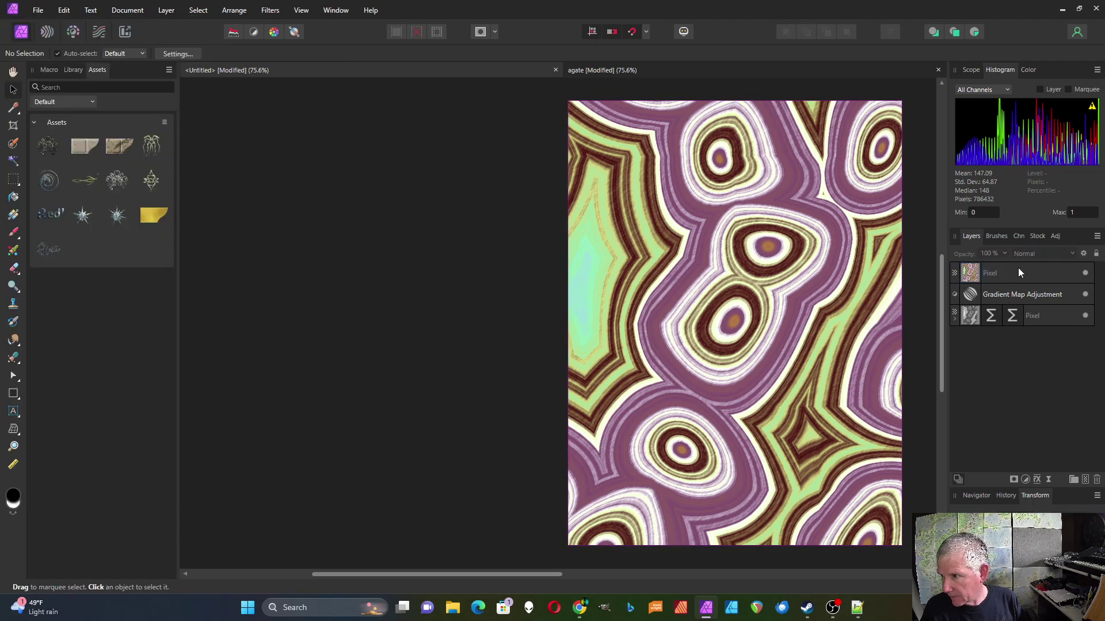
left_click(1085, 294)
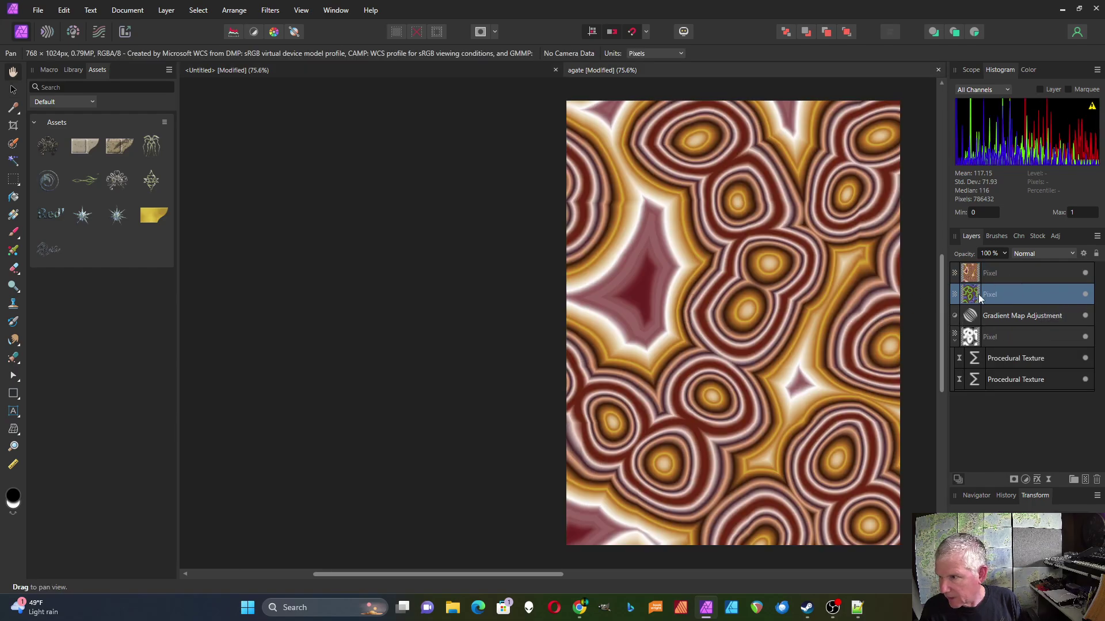
left_click(1085, 272)
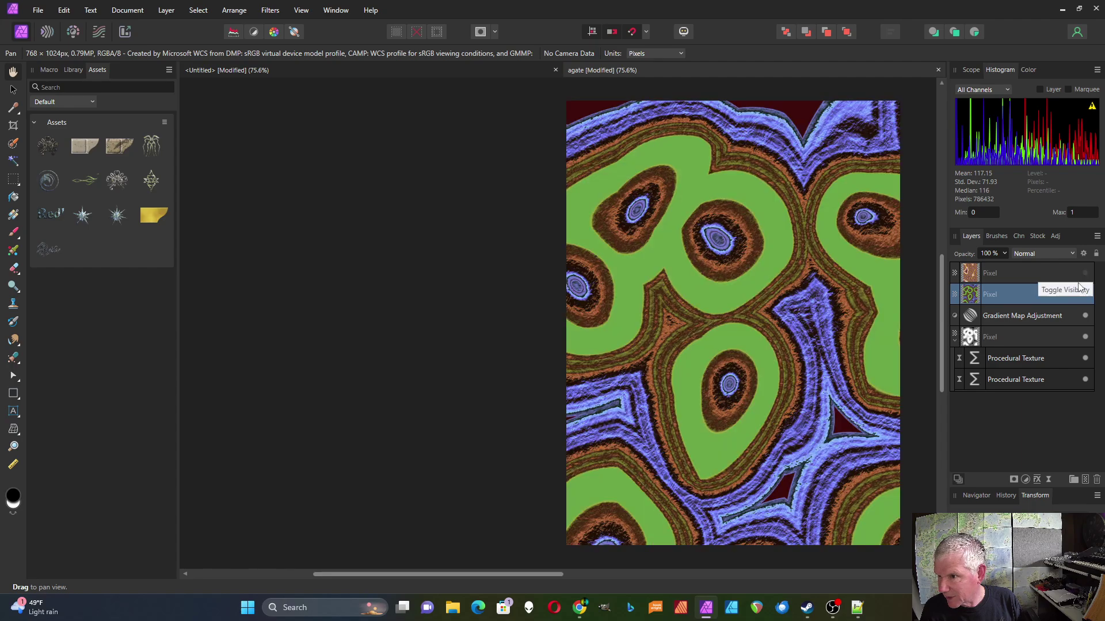